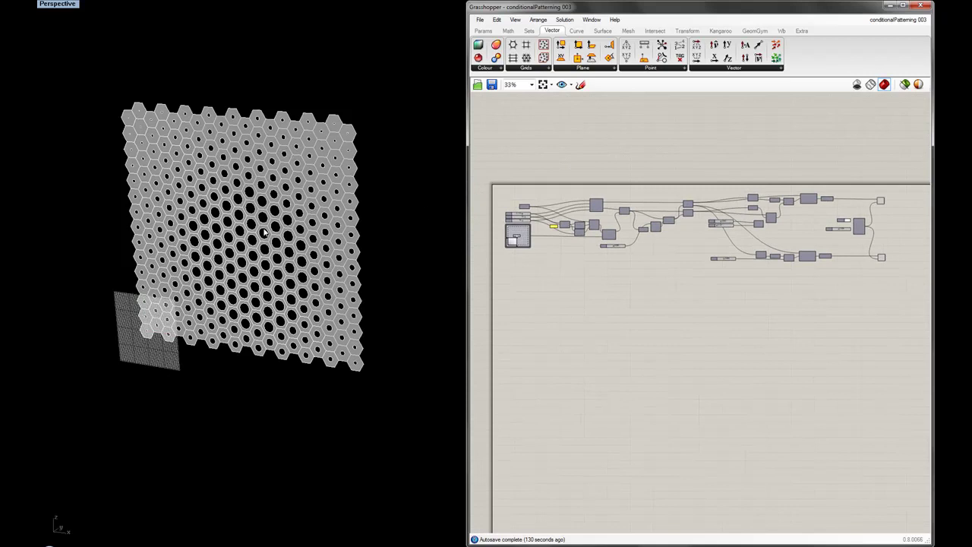
Slightly lower the slider that feeds the remapped threshold of the Larger Than comparison
{"action": "scroll", "coordinate": [585, 283], "scroll_direction": "up", "scroll_amount": 3}
{"action": "scroll", "coordinate": [738, 266], "scroll_direction": "up", "scroll_amount": 4}
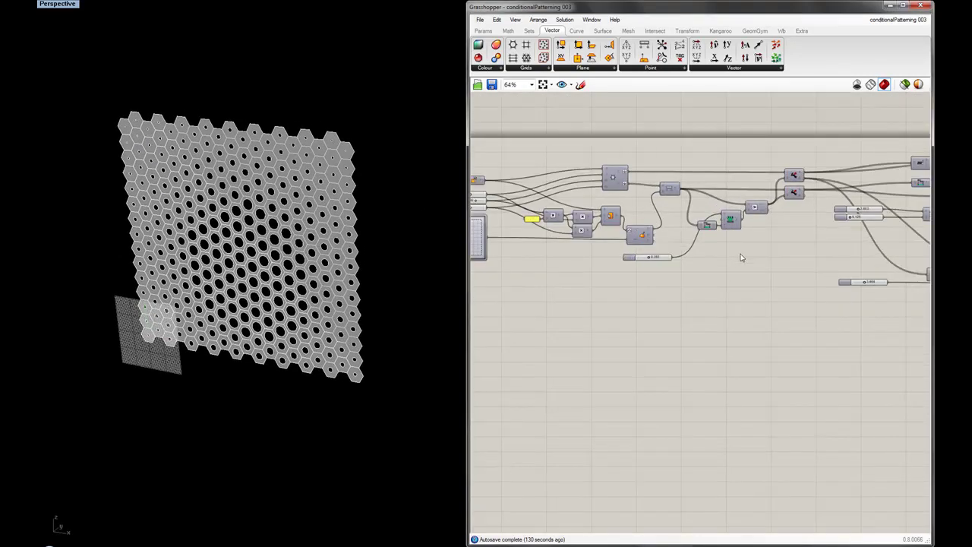
{"action": "mouse_move", "coordinate": [779, 230]}
{"action": "left_mouse_down"}
{"action": "mouse_move", "coordinate": [773, 225]}
{"action": "mouse_move", "coordinate": [781, 231]}
{"action": "left_mouse_up"}
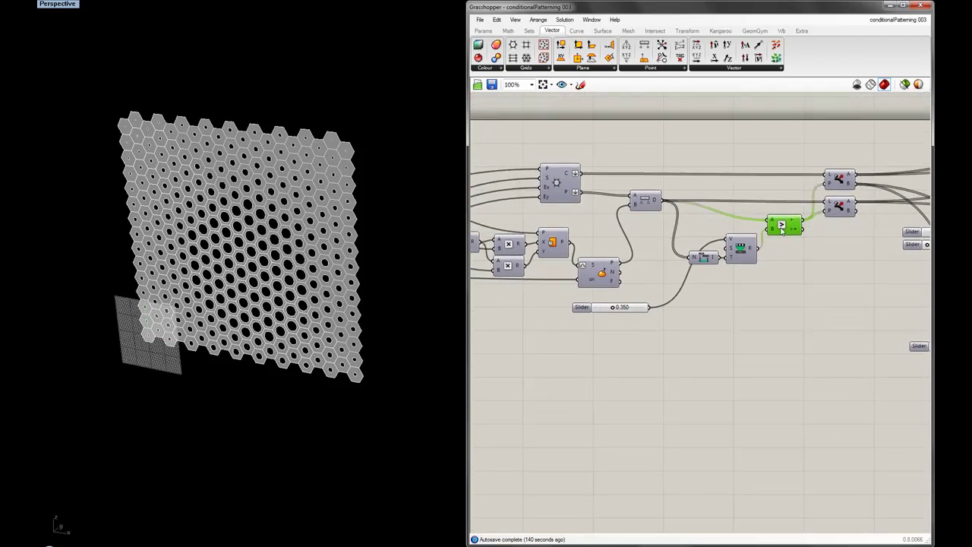
{"action": "left_click", "coordinate": [718, 325]}
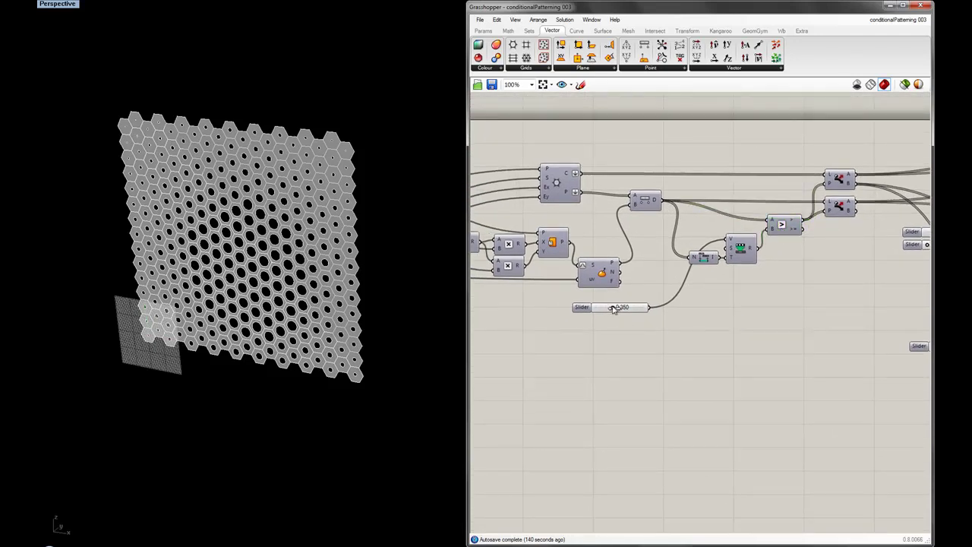
{"action": "left_click_drag", "start_coordinate": [614, 308], "coordinate": [614, 312]}
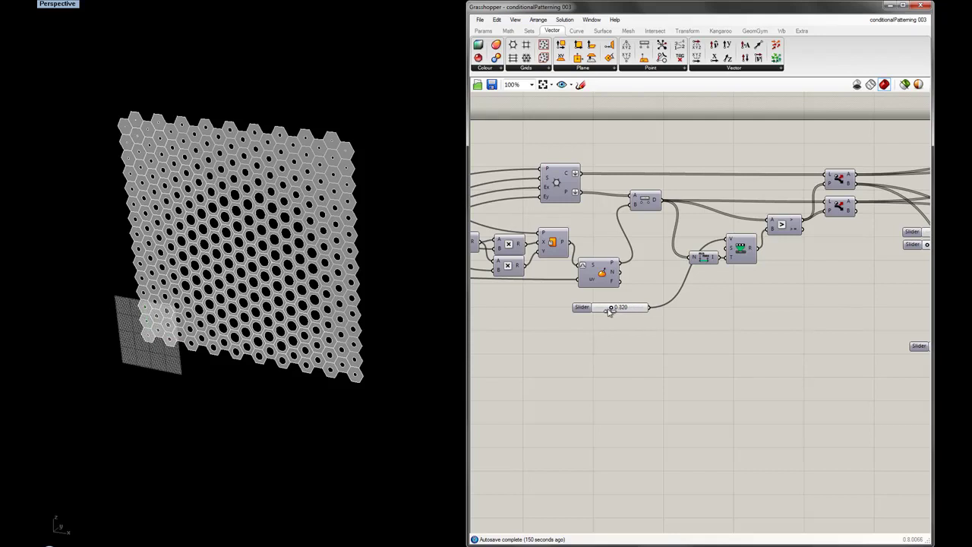
Adjust the hole-scale slider of the lower branch and the first of the paired domain sliders of the upper branch
{"action": "scroll", "coordinate": [616, 328], "scroll_direction": "down", "scroll_amount": 3}
{"action": "right_click_drag", "start_coordinate": [616, 328], "coordinate": [464, 301]}
{"action": "right_click_drag", "start_coordinate": [633, 314], "coordinate": [542, 289]}
{"action": "left_click_drag", "start_coordinate": [549, 297], "coordinate": [546, 298]}
{"action": "right_click_drag", "start_coordinate": [531, 258], "coordinate": [551, 278]}
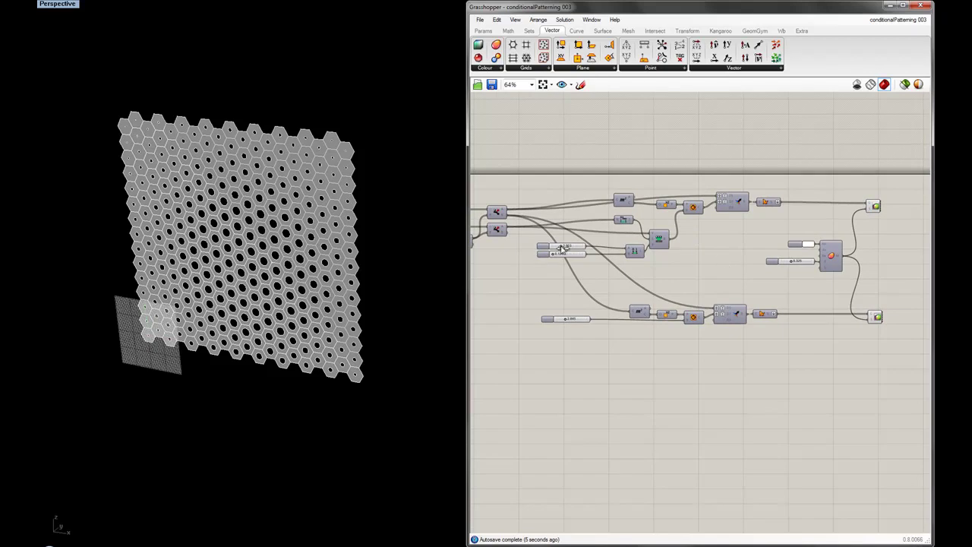
{"action": "left_click_drag", "start_coordinate": [561, 248], "coordinate": [564, 249]}
Raise the threshold slider to about 0.4 and shift the MD Slider's attractor point slightly upward
{"action": "right_click_drag", "start_coordinate": [554, 290], "coordinate": [684, 298]}
{"action": "right_click_drag", "start_coordinate": [568, 310], "coordinate": [670, 312]}
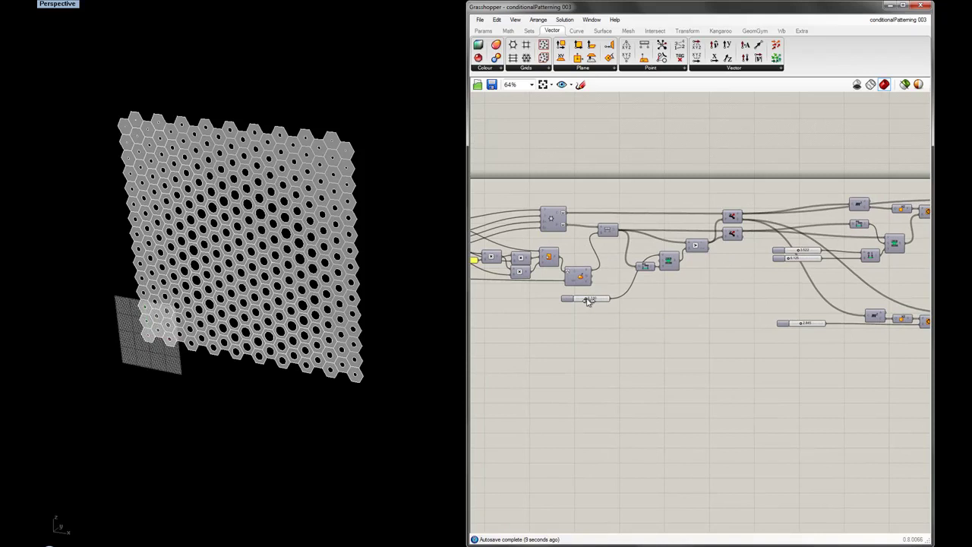
{"action": "left_click_drag", "start_coordinate": [590, 301], "coordinate": [591, 300]}
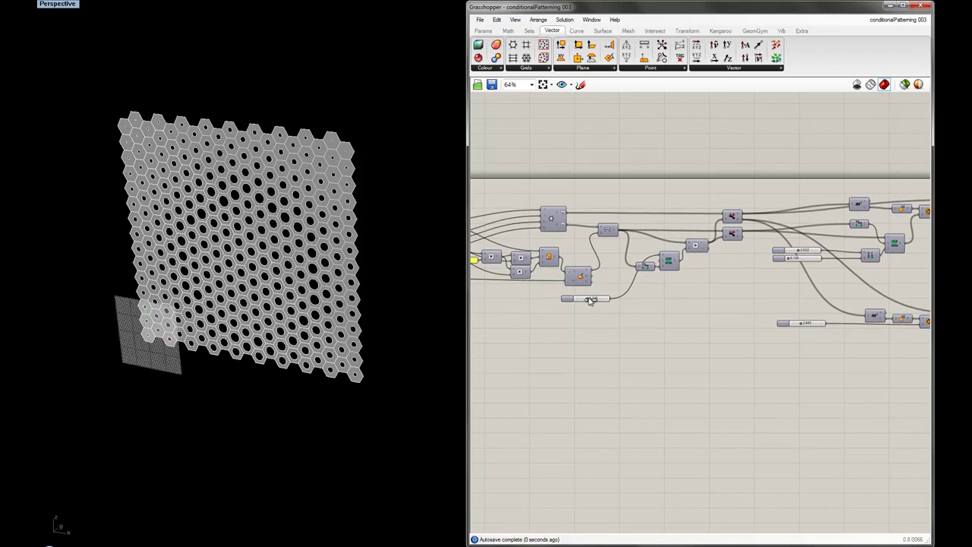
{"action": "right_click_drag", "start_coordinate": [560, 325], "coordinate": [673, 330]}
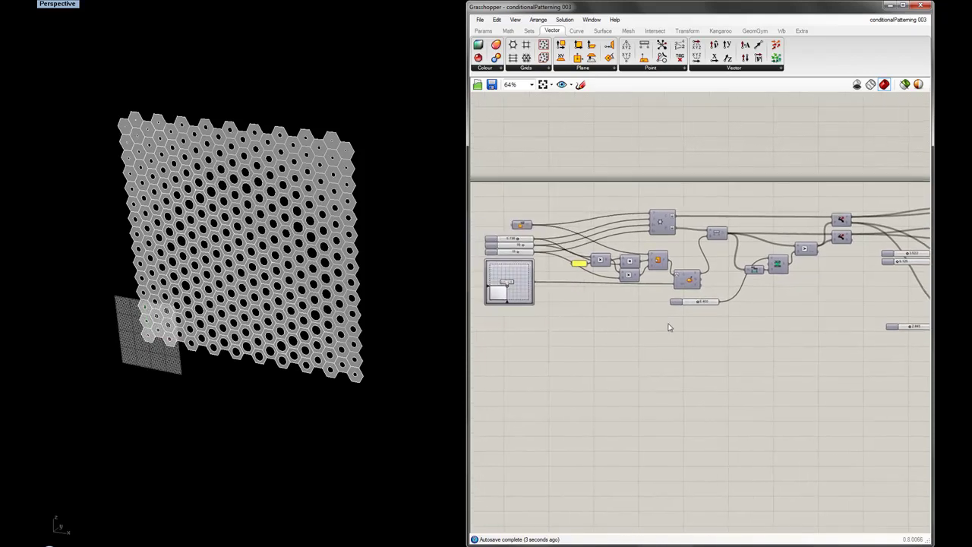
{"action": "left_click_drag", "start_coordinate": [509, 289], "coordinate": [506, 280]}
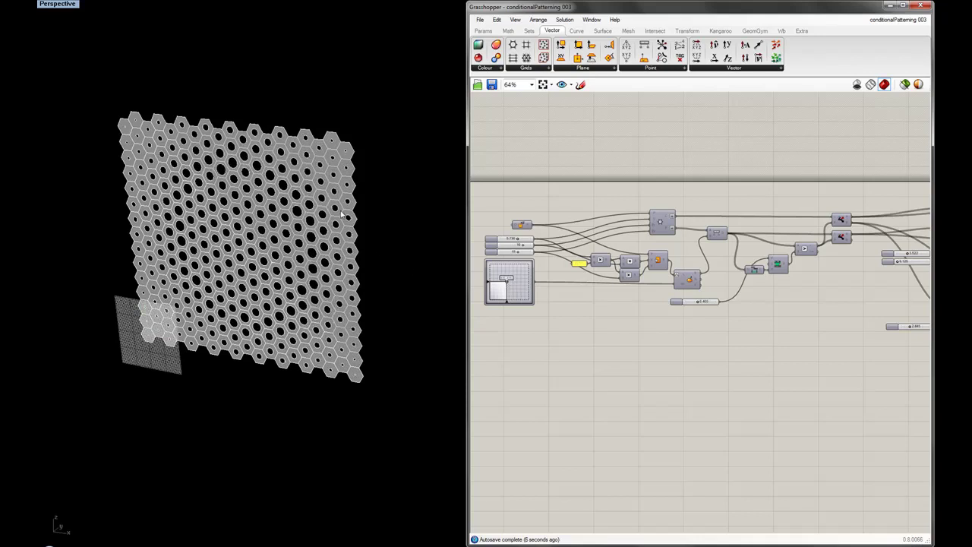
Select the hexagonal grid component and move the MD Slider's attractor point a little to a smaller X and Y
{"action": "scroll", "coordinate": [752, 304], "scroll_direction": "down", "scroll_amount": 3}
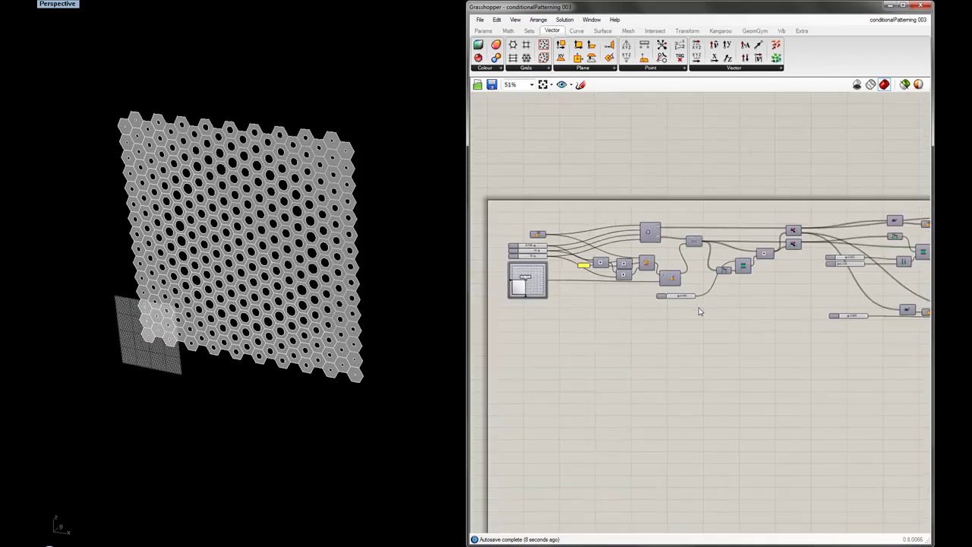
{"action": "scroll", "coordinate": [721, 300], "scroll_direction": "down", "scroll_amount": 1}
{"action": "scroll", "coordinate": [718, 292], "scroll_direction": "down", "scroll_amount": 1}
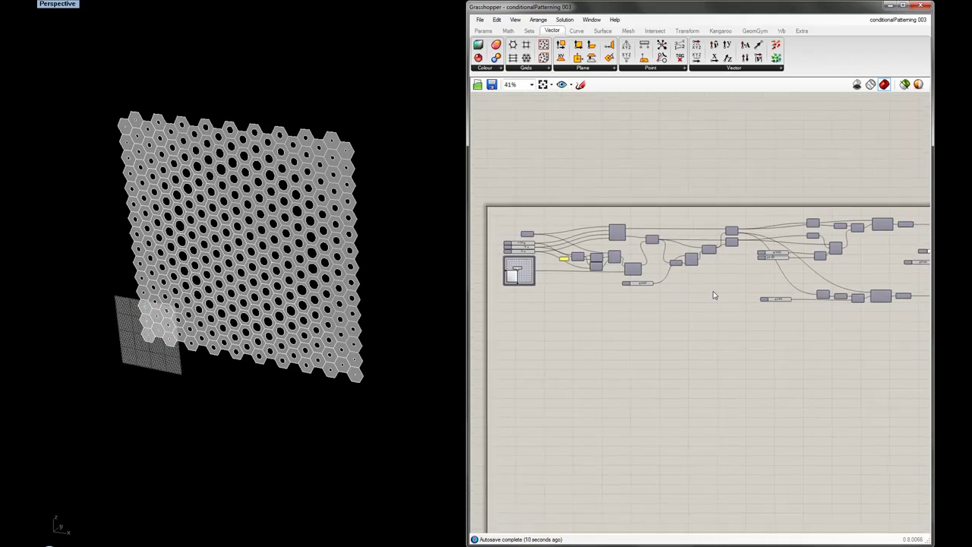
{"action": "scroll", "coordinate": [564, 265], "scroll_direction": "up", "scroll_amount": 2}
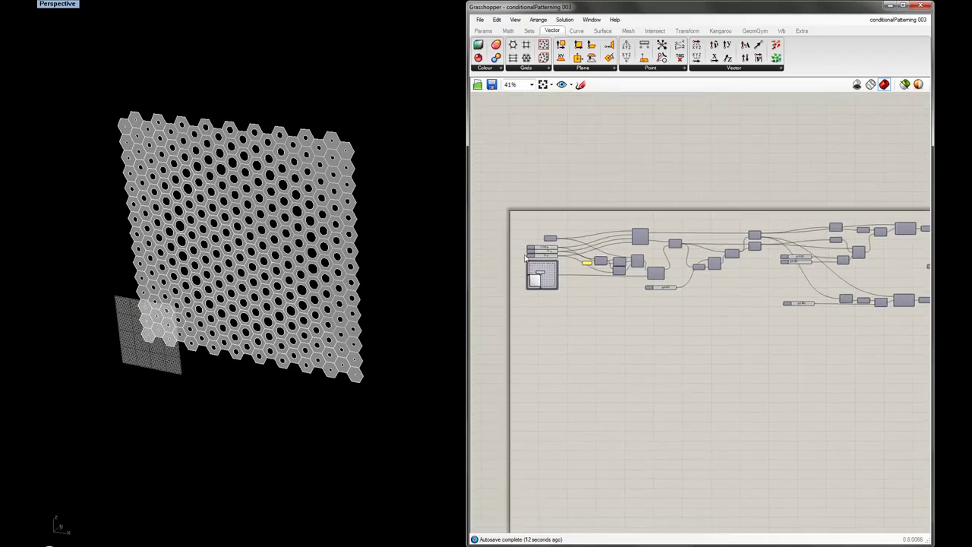
{"action": "scroll", "coordinate": [530, 260], "scroll_direction": "up", "scroll_amount": 1}
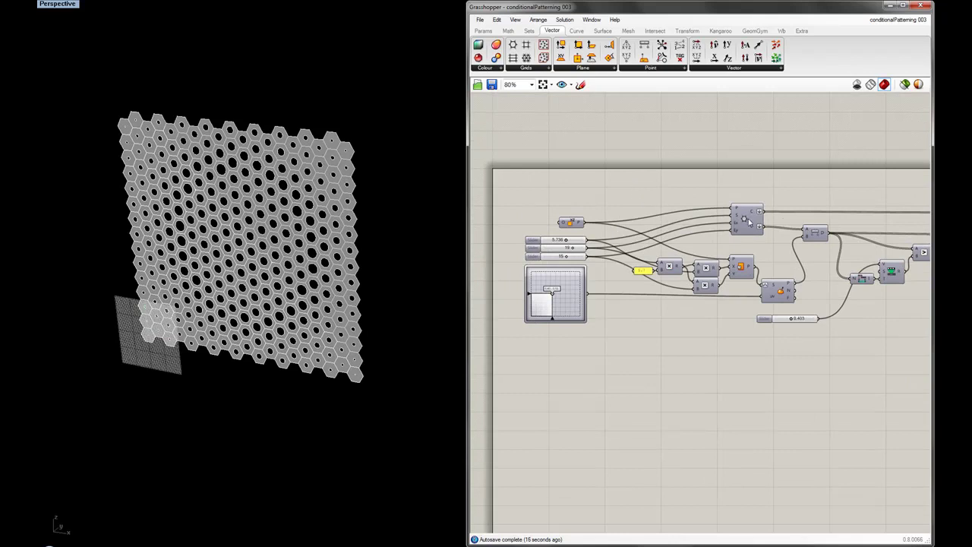
{"action": "scroll", "coordinate": [747, 220], "scroll_direction": "down", "scroll_amount": 1}
{"action": "scroll", "coordinate": [756, 221], "scroll_direction": "down", "scroll_amount": 1}
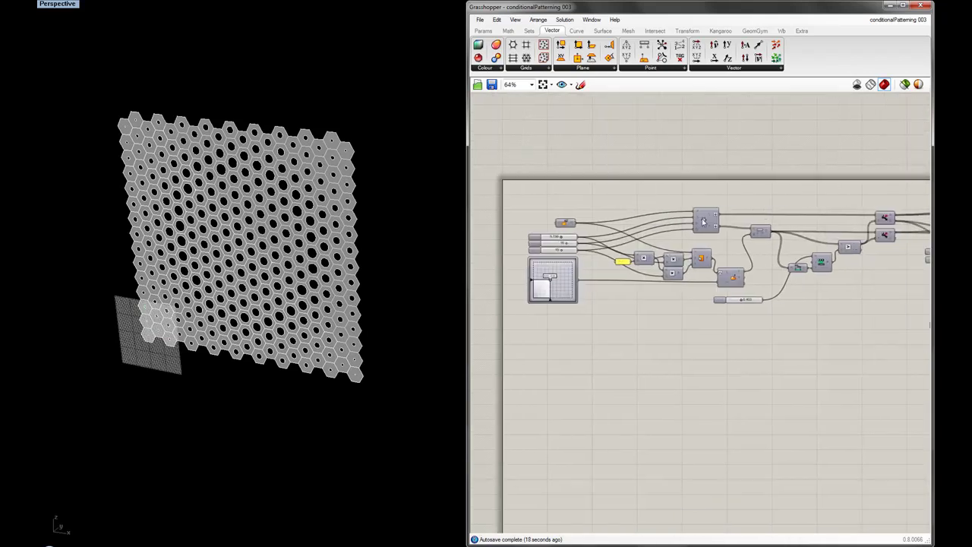
{"action": "left_click", "coordinate": [706, 221]}
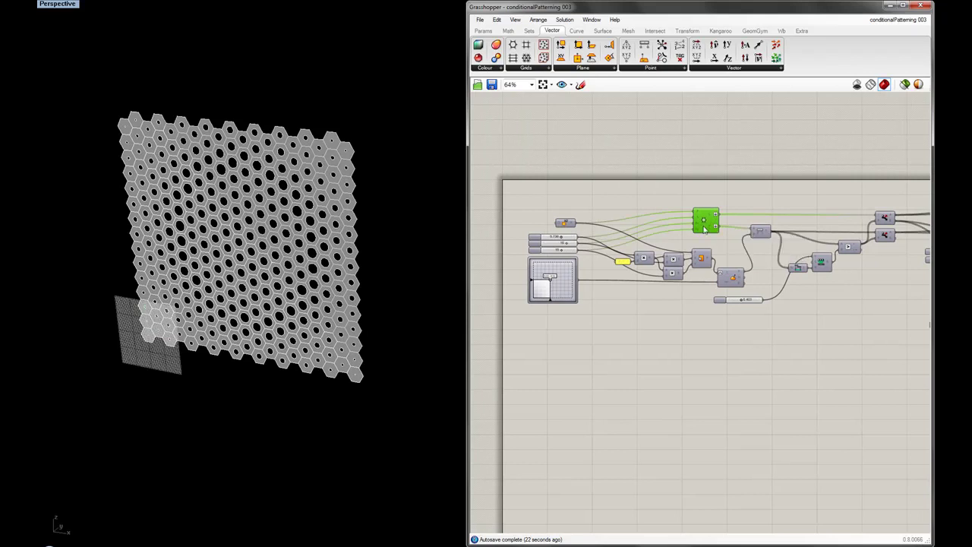
{"action": "left_click_drag", "start_coordinate": [561, 283], "coordinate": [547, 282]}
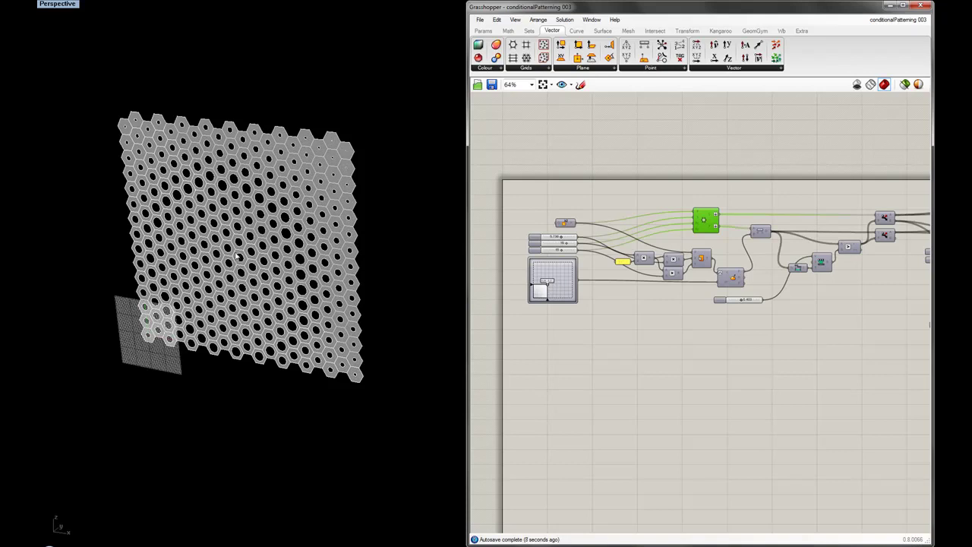
Select and deselect the Larger Than component, and start a new empty Grasshopper document
{"action": "left_click", "coordinate": [850, 249]}
{"action": "left_click", "coordinate": [840, 291]}
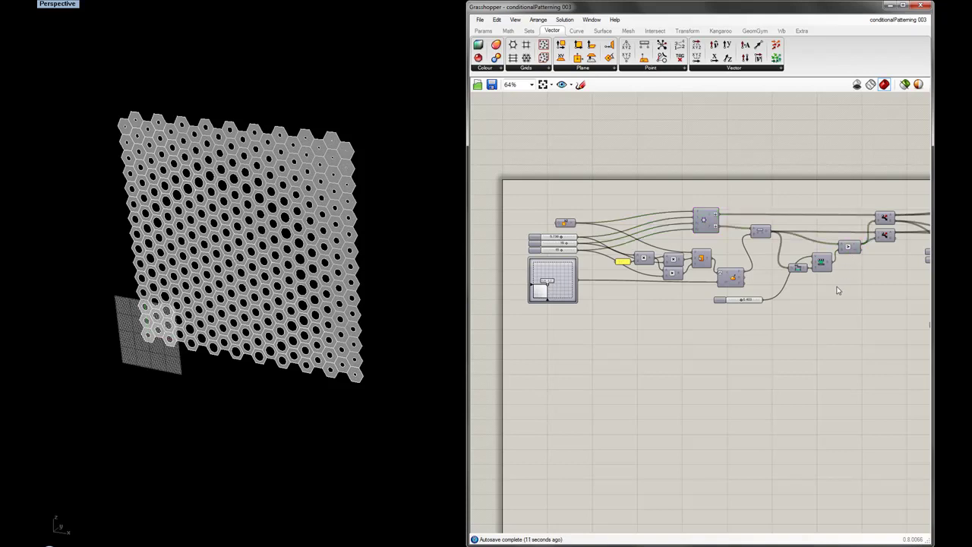
{"action": "left_click", "coordinate": [480, 19]}
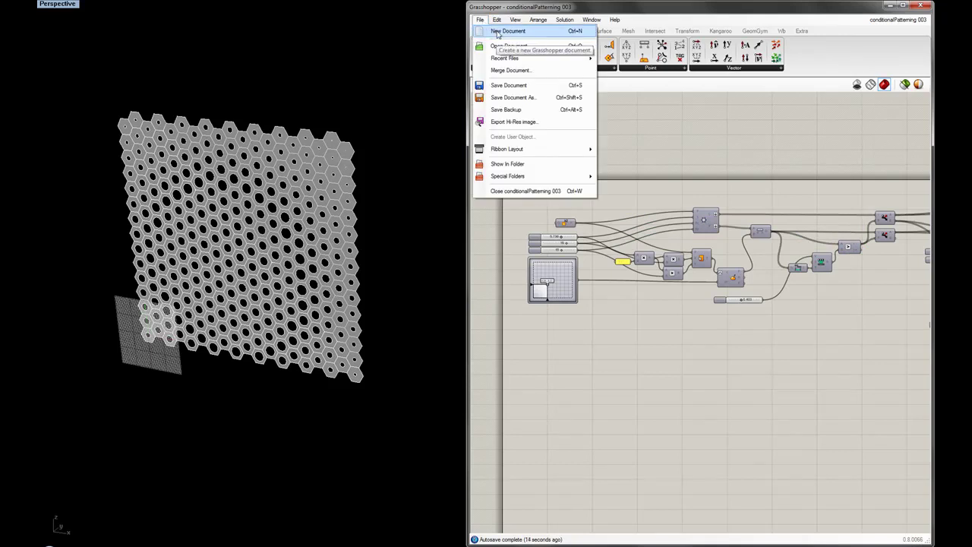
{"action": "left_click", "coordinate": [508, 30]}
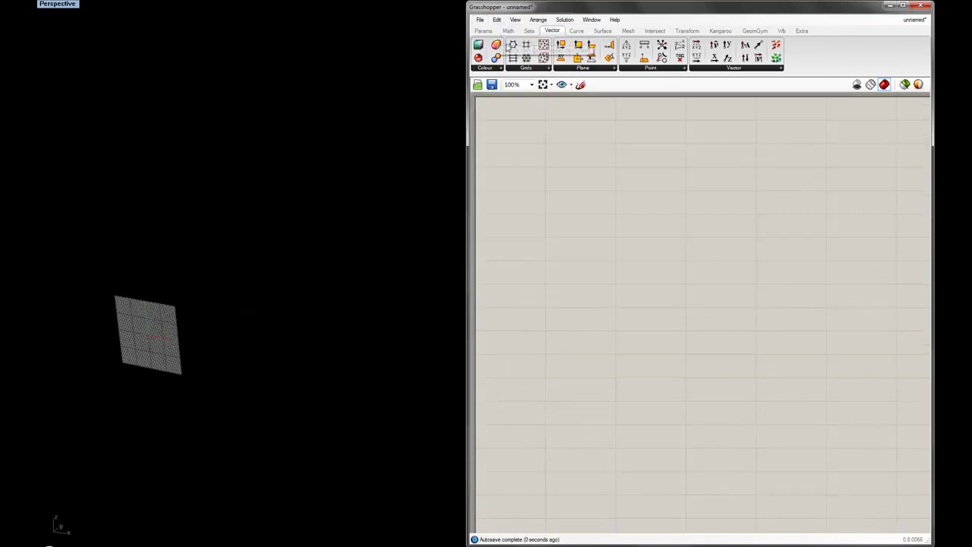
Place a Hexagonal grid component on the empty canvas
{"action": "left_click", "coordinate": [579, 35]}
{"action": "left_click", "coordinate": [555, 32]}
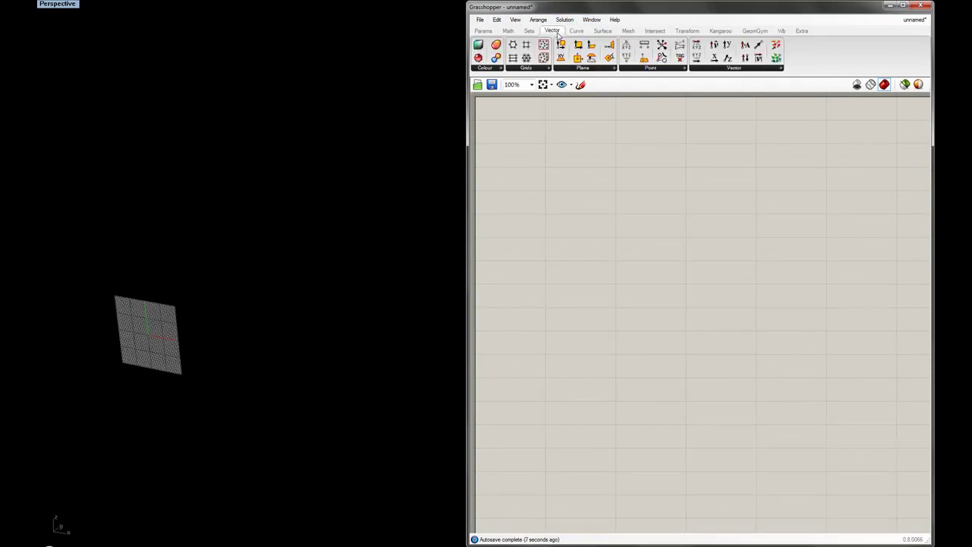
{"action": "left_click", "coordinate": [528, 69]}
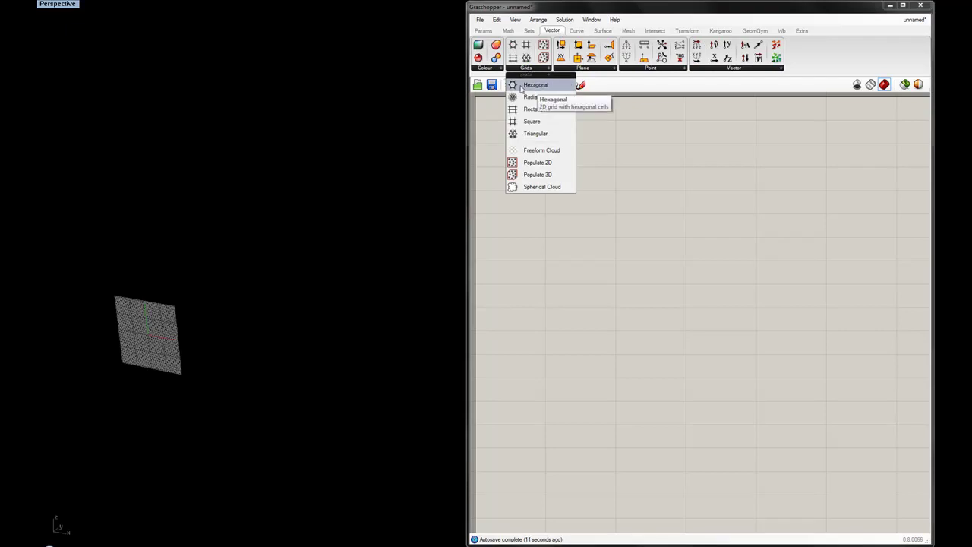
{"action": "left_click", "coordinate": [522, 87]}
{"action": "left_click", "coordinate": [608, 221]}
{"action": "scroll", "coordinate": [543, 207], "scroll_direction": "up", "scroll_amount": 1}
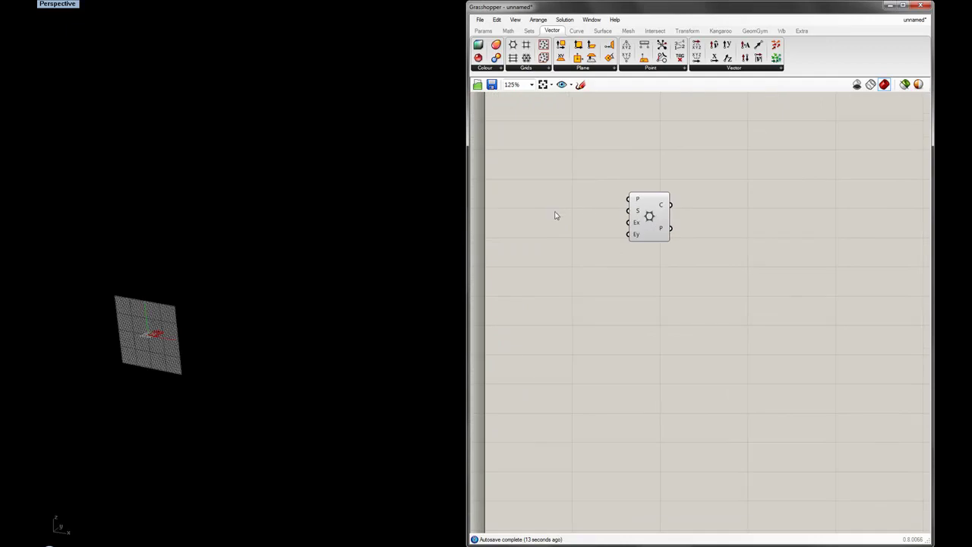
Review the hexagonal grid's inputs and move the component up and to the right to leave room for its input components
{"action": "mouse_move", "coordinate": [639, 201]}
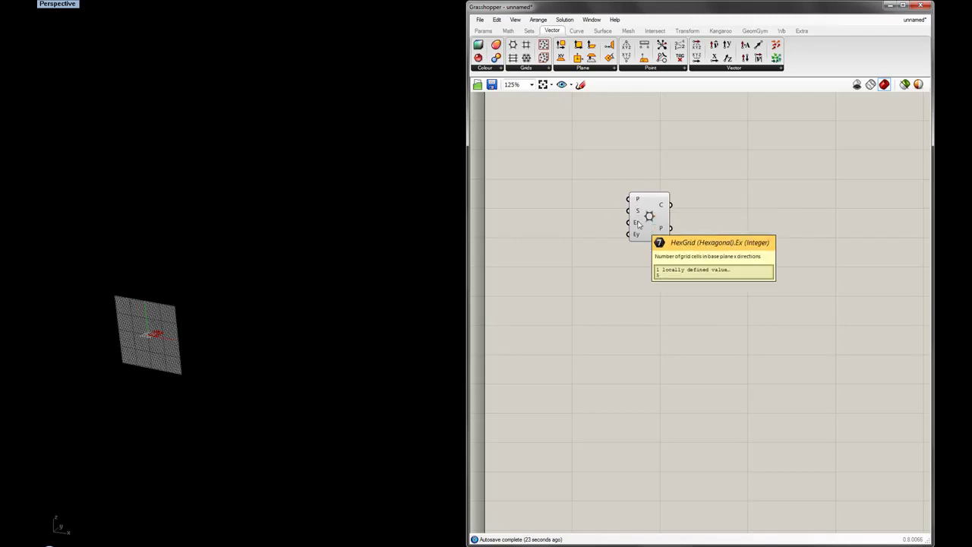
{"action": "mouse_move", "coordinate": [639, 235]}
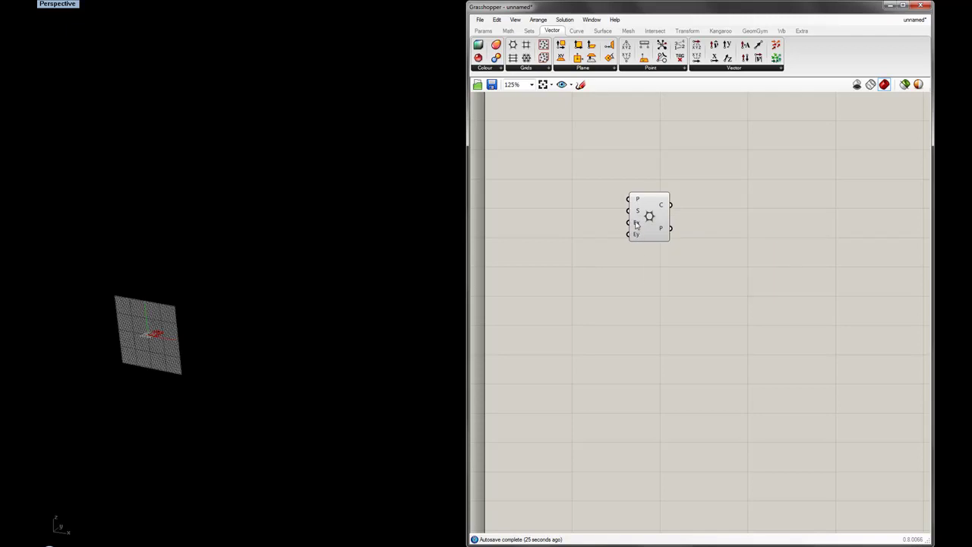
{"action": "right_click_drag", "start_coordinate": [186, 458], "coordinate": [136, 434]}
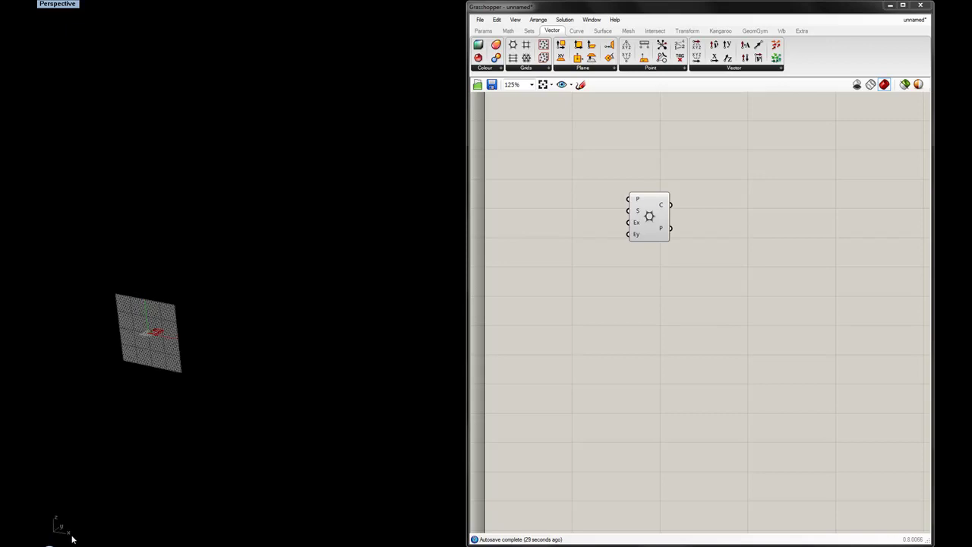
{"action": "right_click_drag", "start_coordinate": [573, 199], "coordinate": [622, 215]}
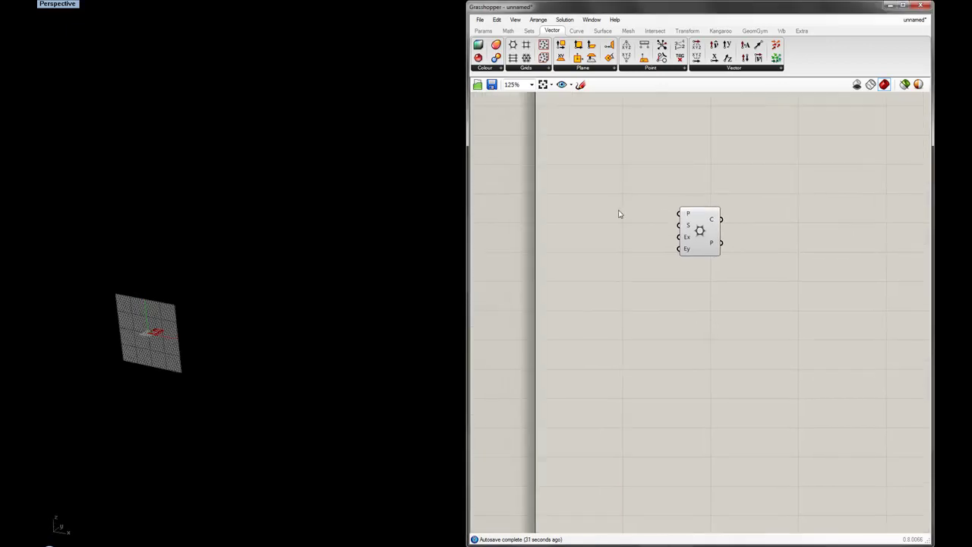
{"action": "left_click_drag", "start_coordinate": [696, 227], "coordinate": [744, 183]}
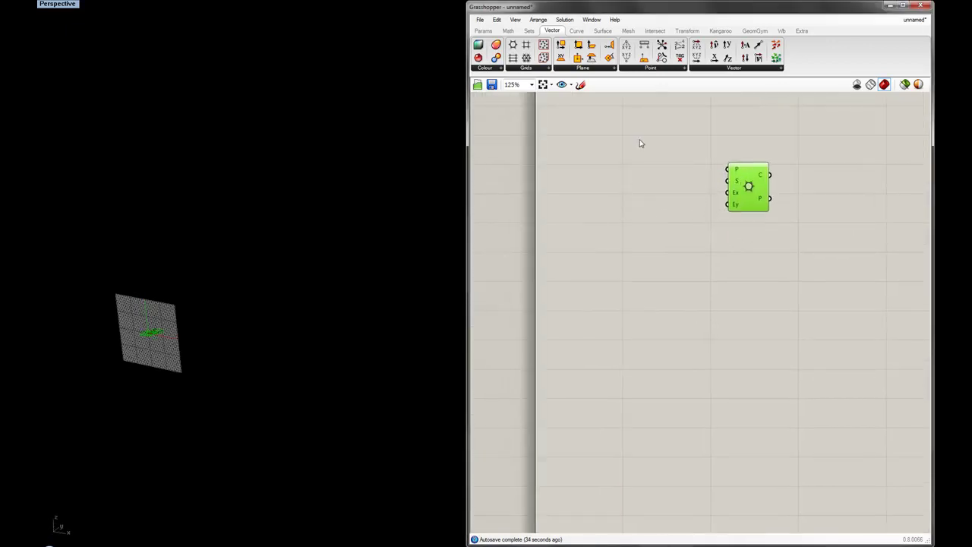
Add an XZ Plane component beside the hexagonal grid and connect it to the grid's plane input (P)
{"action": "left_click", "coordinate": [597, 70]}
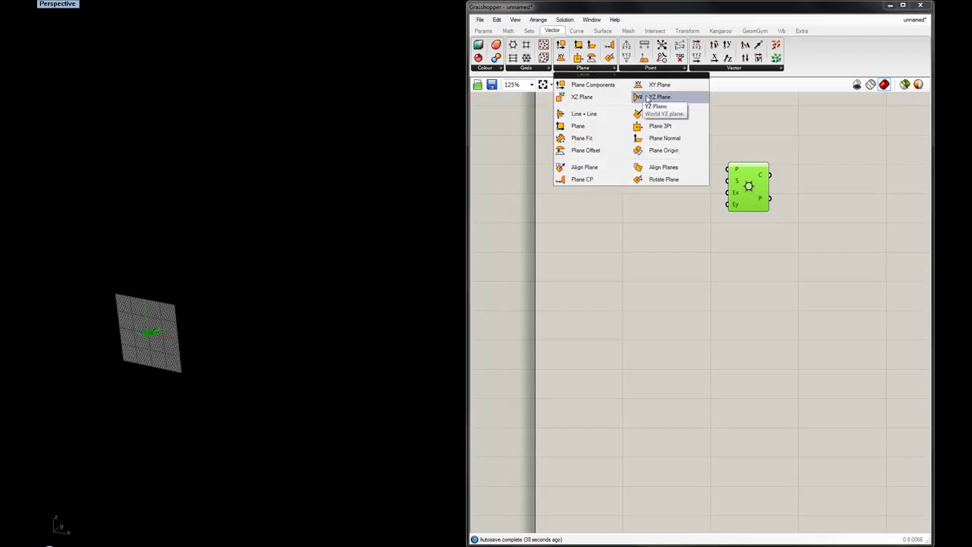
{"action": "left_click_drag", "start_coordinate": [575, 101], "coordinate": [728, 169]}
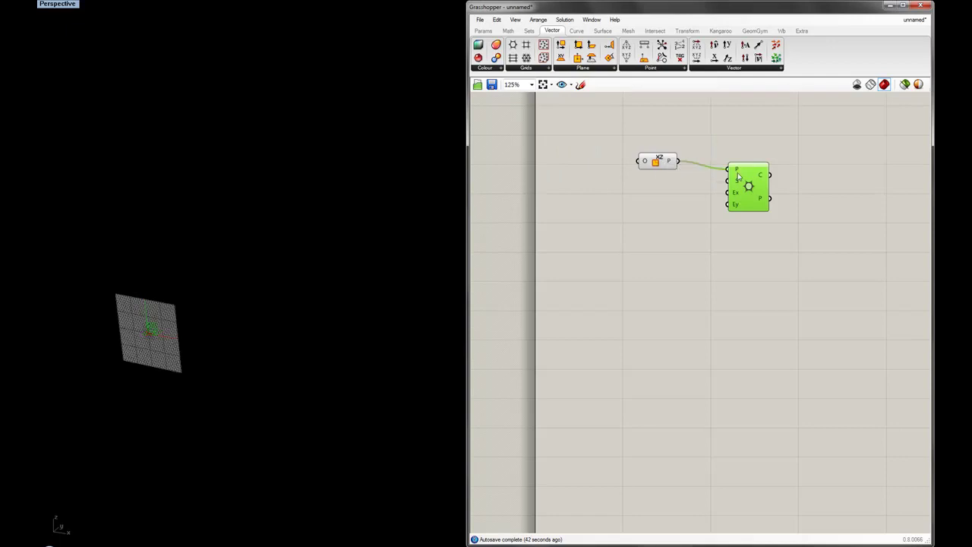
{"action": "left_click", "coordinate": [688, 195]}
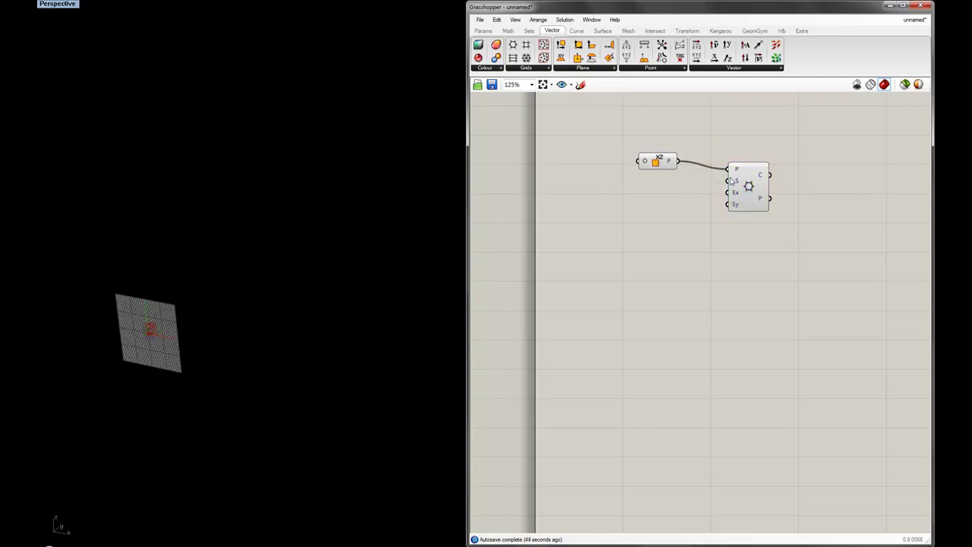
Add a number slider of 5.000, connect it to the hexagonal grid's size input (S), and align the components
{"action": "double_click", "coordinate": [614, 189]}
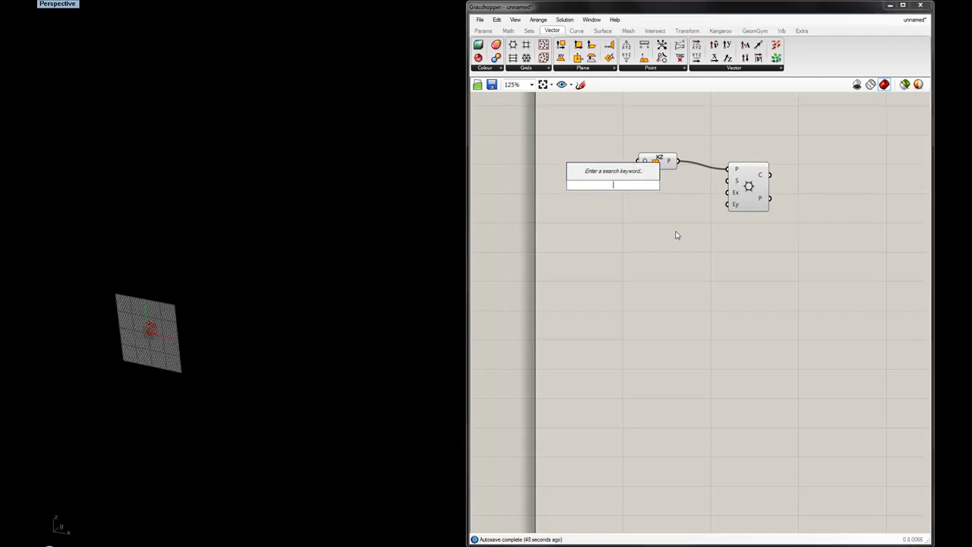
{"action": "type", "text": "sli"}
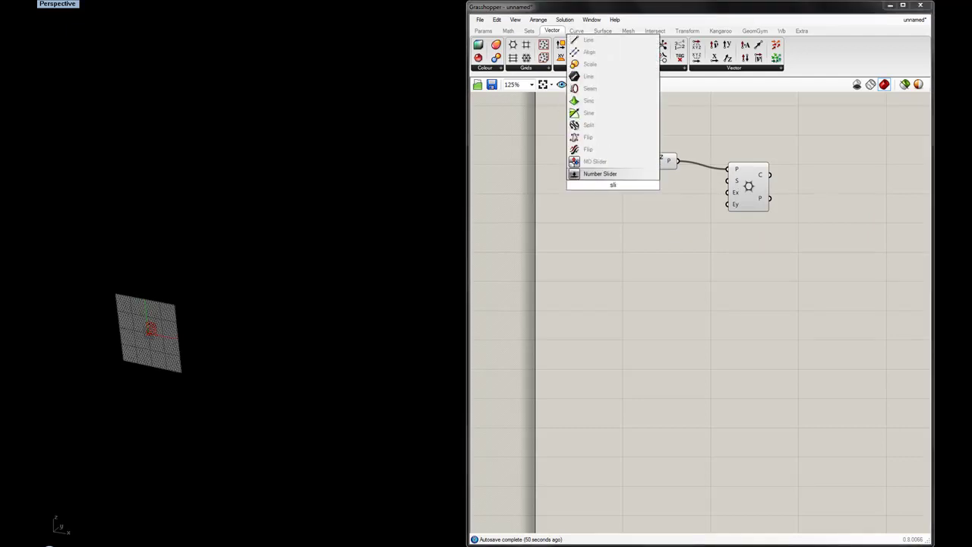
{"action": "type", "text": "der = 5.000"}
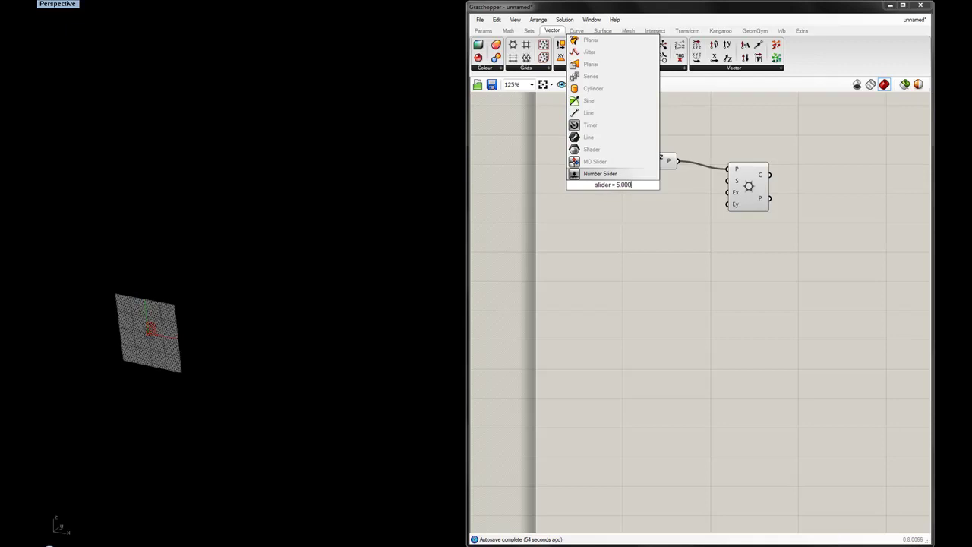
{"action": "key", "text": "Return"}
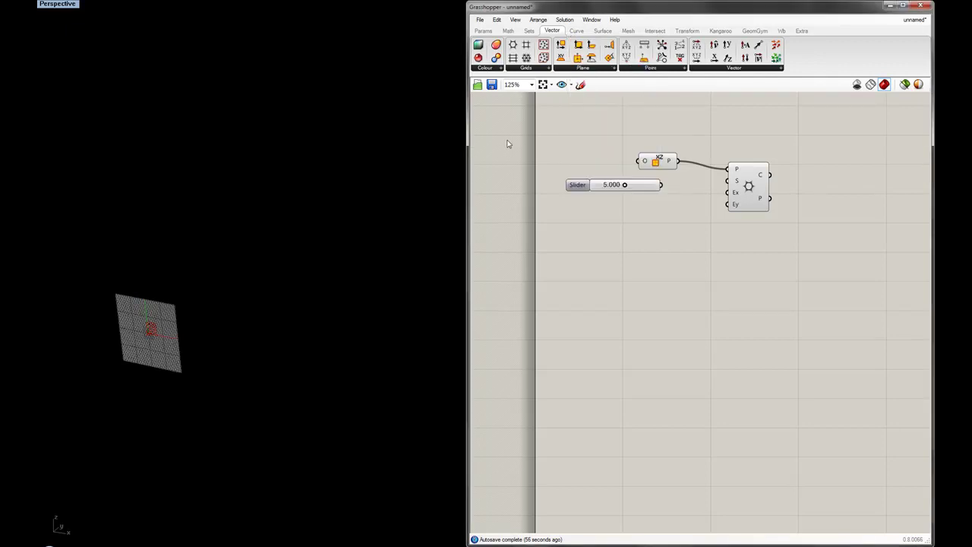
{"action": "left_click", "coordinate": [658, 183]}
{"action": "left_click_drag", "start_coordinate": [658, 183], "coordinate": [728, 184]}
{"action": "left_click", "coordinate": [748, 186]}
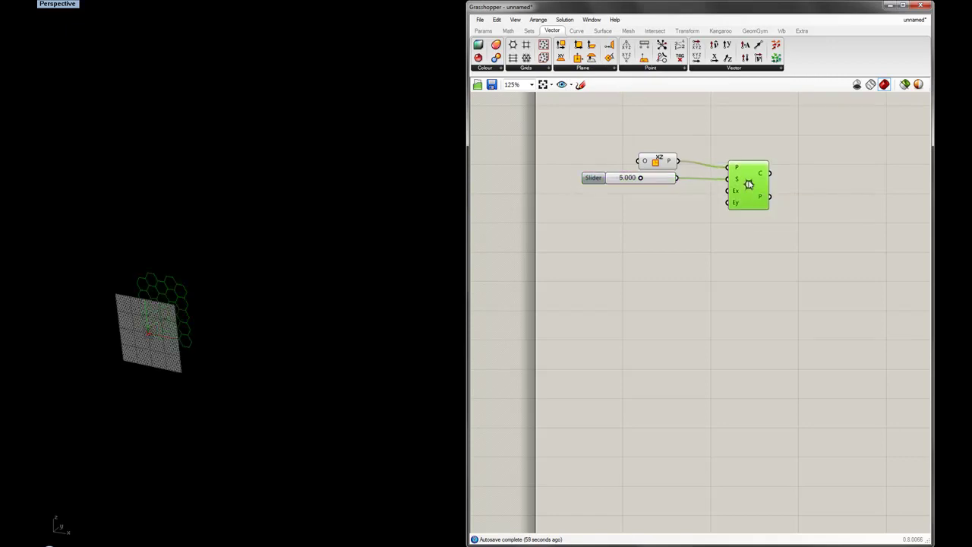
Set the hexagonal grid's size slider to 10.000 and check what its Ex and Ey inputs expect
{"action": "left_click_drag", "start_coordinate": [642, 179], "coordinate": [684, 179]}
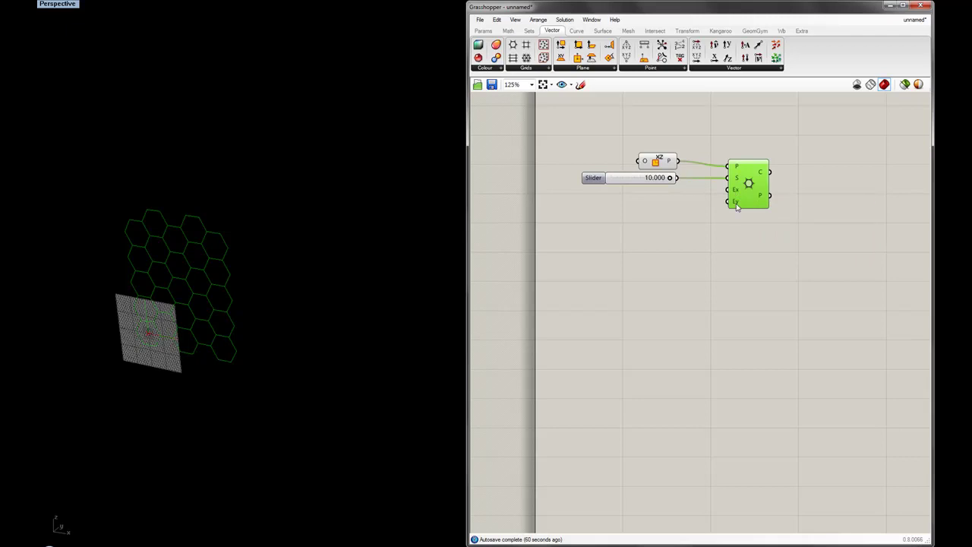
{"action": "mouse_move", "coordinate": [737, 208]}
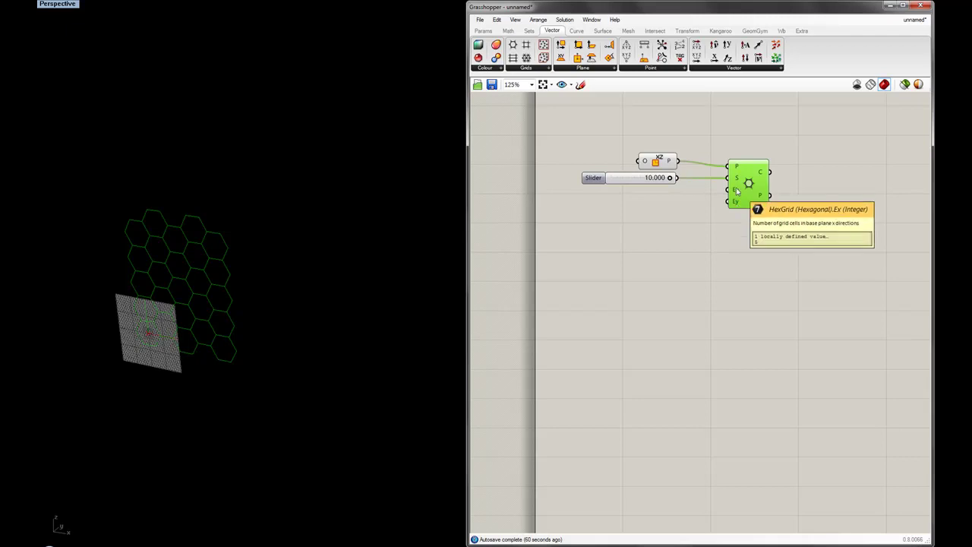
{"action": "left_click", "coordinate": [681, 211]}
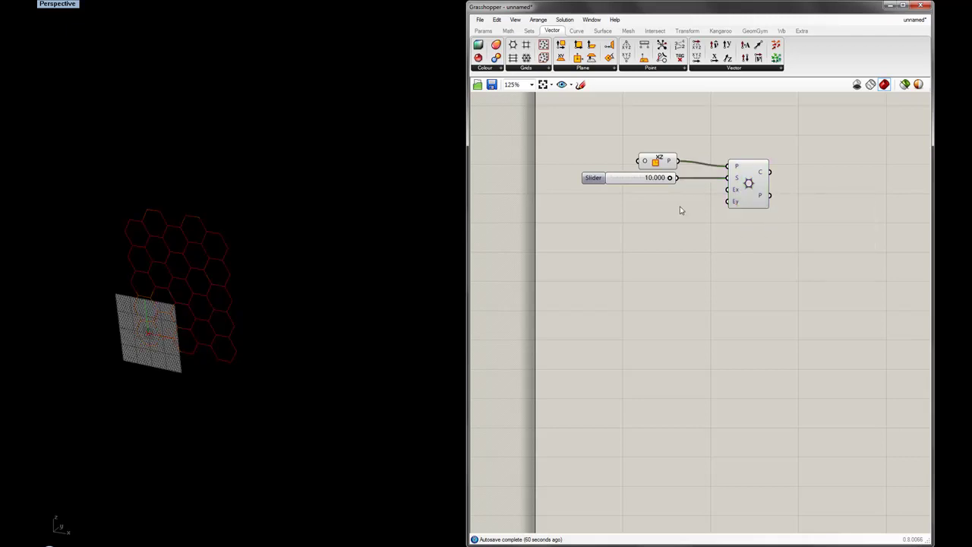
Add an integer number slider with the value 20 below the size slider
{"action": "double_click", "coordinate": [617, 214]}
{"action": "type", "text": "slider"}
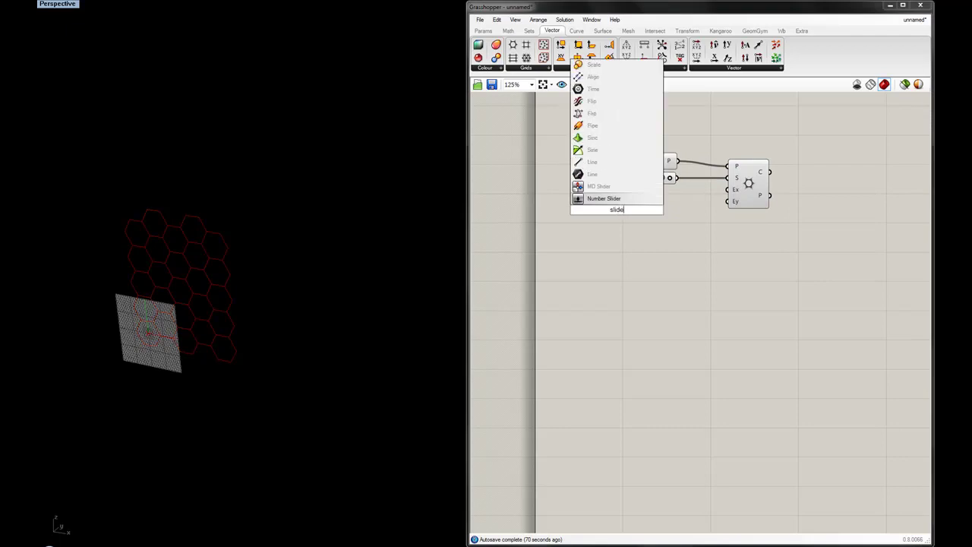
{"action": "type", "text": " ="}
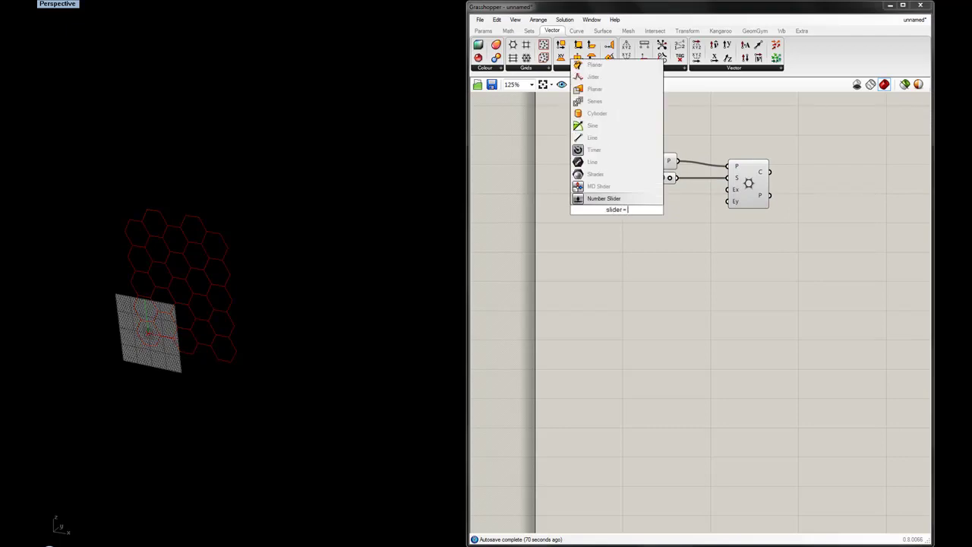
{"action": "type", "text": " 20"}
{"action": "key", "text": "Return"}
Set the new integer slider's numeric domain to a minimum of 1 and a maximum of 30
{"action": "right_click", "coordinate": [635, 213]}
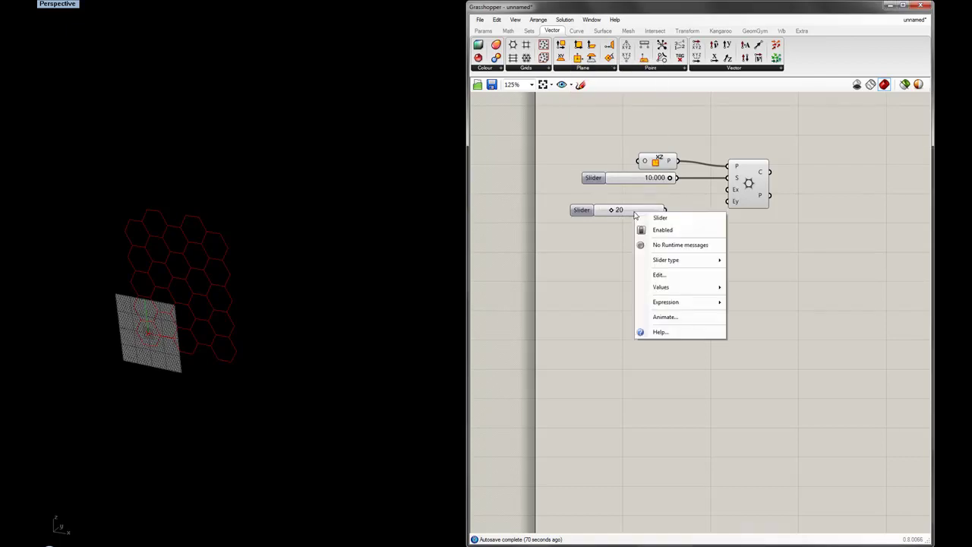
{"action": "left_click", "coordinate": [659, 274]}
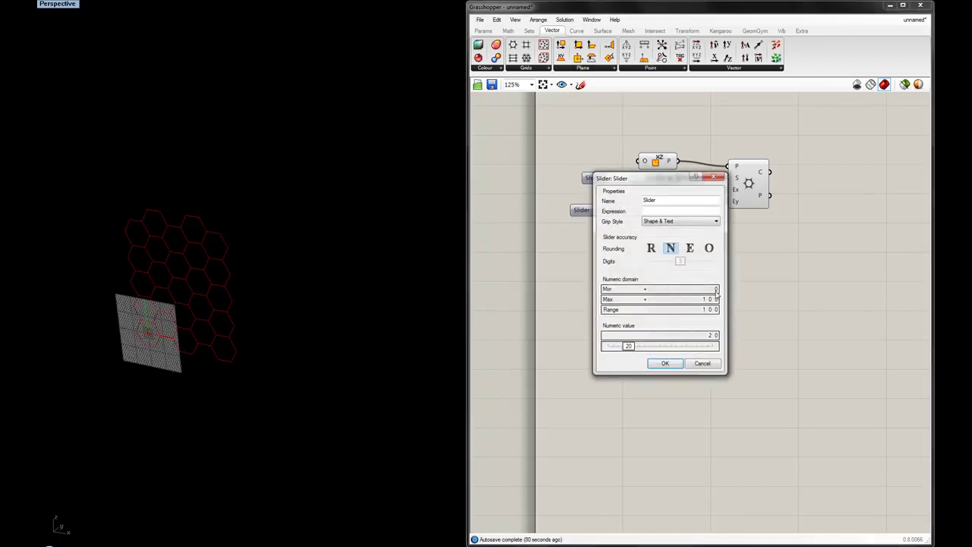
{"action": "scroll", "coordinate": [717, 293], "scroll_direction": "up", "scroll_amount": 1}
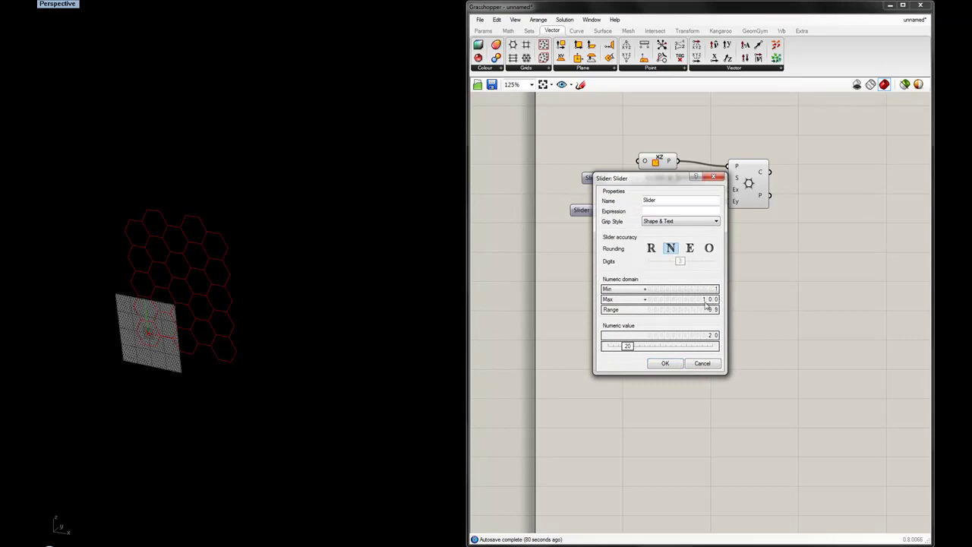
{"action": "double_click", "coordinate": [695, 299]}
{"action": "type", "text": "30"}
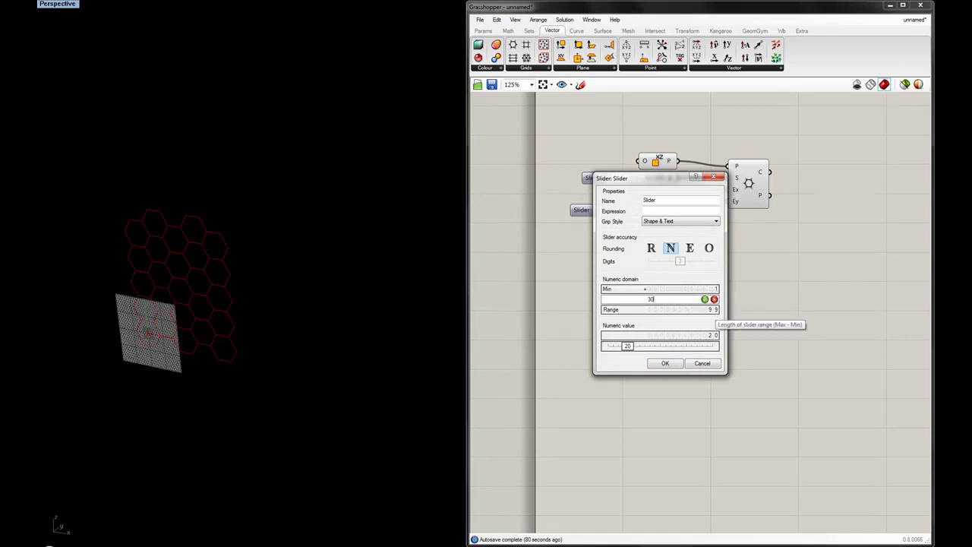
{"action": "left_click", "coordinate": [666, 364]}
Feed the grid's Ex input from the integer slider at 18 and its Ey input from a second slider at 14
{"action": "left_click_drag", "start_coordinate": [648, 215], "coordinate": [727, 189]}
{"action": "left_click_drag", "start_coordinate": [680, 209], "coordinate": [728, 202]}
{"action": "right_click_drag", "start_coordinate": [431, 287], "coordinate": [246, 287]}
{"action": "mouse_move", "coordinate": [654, 199]}
{"action": "left_mouse_down"}
{"action": "mouse_move", "coordinate": [631, 199]}
{"action": "mouse_move", "coordinate": [651, 199]}
{"action": "mouse_move", "coordinate": [638, 197]}
{"action": "mouse_move", "coordinate": [647, 198]}
{"action": "mouse_move", "coordinate": [642, 211]}
{"action": "left_mouse_up"}
{"action": "mouse_move", "coordinate": [670, 178]}
{"action": "left_mouse_down"}
{"action": "mouse_move", "coordinate": [634, 188]}
{"action": "mouse_move", "coordinate": [684, 186]}
{"action": "left_mouse_up"}
{"action": "mouse_move", "coordinate": [323, 262]}
{"action": "right_mouse_down"}
{"action": "mouse_move", "coordinate": [311, 274]}
{"action": "mouse_move", "coordinate": [334, 265]}
{"action": "right_mouse_up"}
{"action": "right_click_drag", "start_coordinate": [712, 230], "coordinate": [631, 276]}
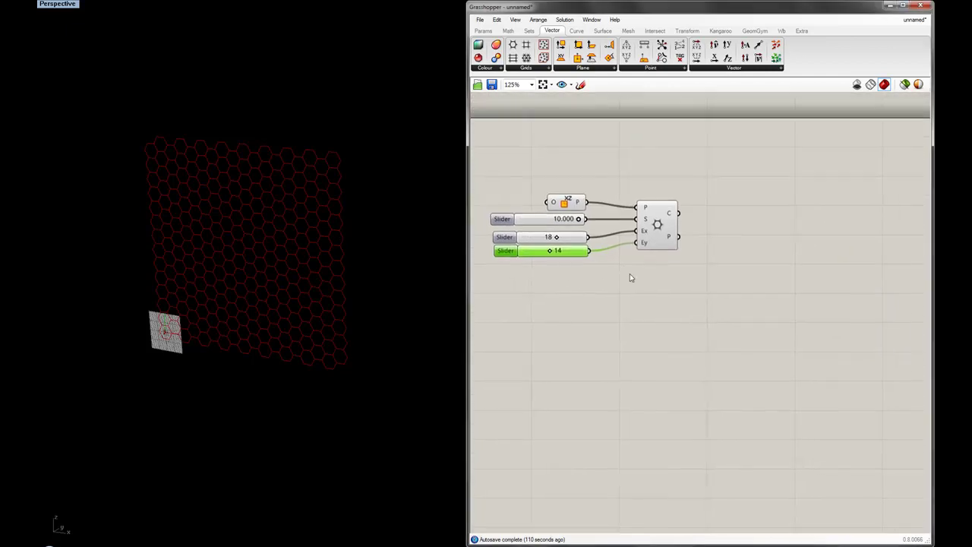
Add a Panel to the right of the hexagonal grid, connect the grid's cell output (C) to it, and enlarge it to show the list
{"action": "left_click", "coordinate": [484, 31]}
{"action": "left_click_drag", "start_coordinate": [649, 58], "coordinate": [812, 177]}
{"action": "left_click_drag", "start_coordinate": [684, 163], "coordinate": [764, 176]}
{"action": "right_click_drag", "start_coordinate": [752, 245], "coordinate": [675, 238]}
{"action": "left_click_drag", "start_coordinate": [759, 195], "coordinate": [783, 397]}
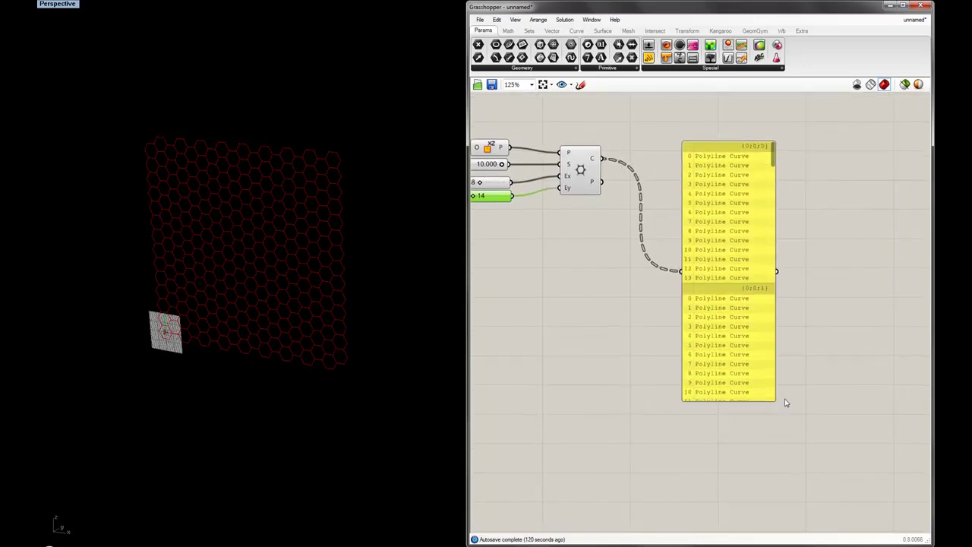
{"action": "left_click_drag", "start_coordinate": [736, 319], "coordinate": [747, 306]}
Move the panel farther from the hexagonal grid and flatten the grid's cell output (C)
{"action": "mouse_move", "coordinate": [594, 162]}
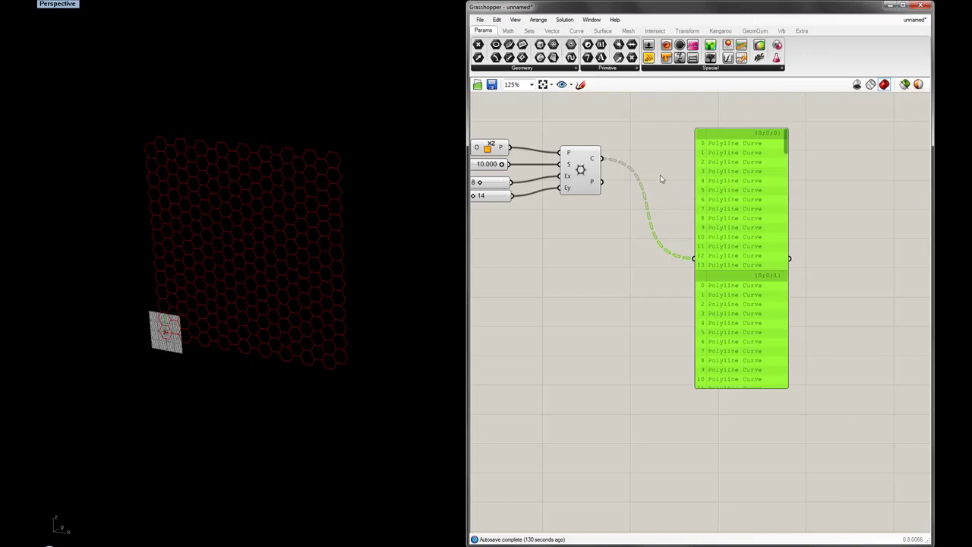
{"action": "left_click_drag", "start_coordinate": [724, 202], "coordinate": [744, 197]}
{"action": "right_click_drag", "start_coordinate": [628, 216], "coordinate": [675, 219]}
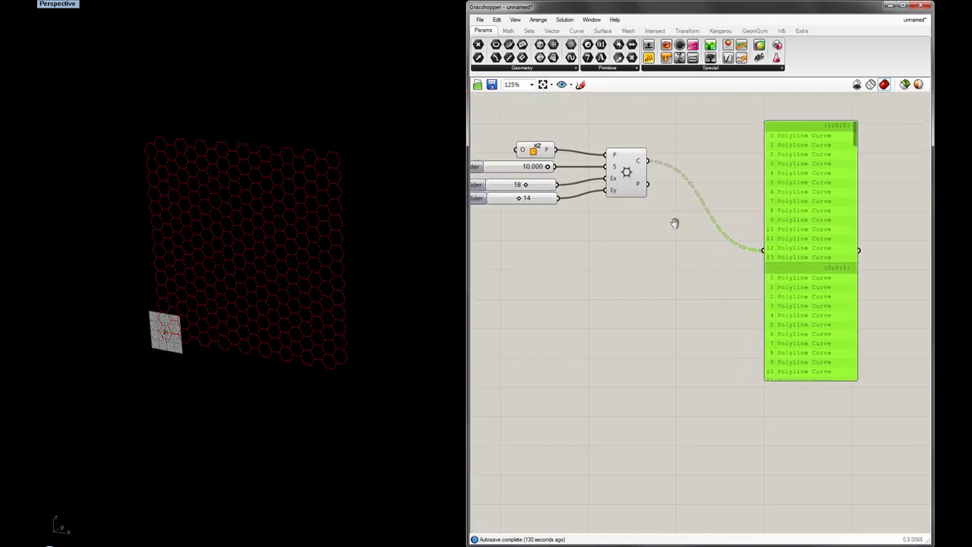
{"action": "right_click", "coordinate": [643, 165]}
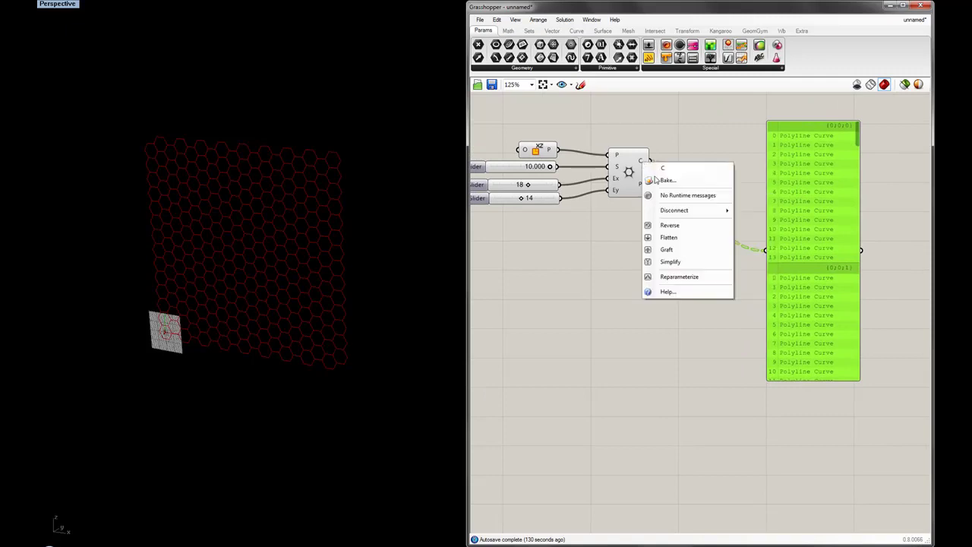
{"action": "left_click", "coordinate": [671, 238]}
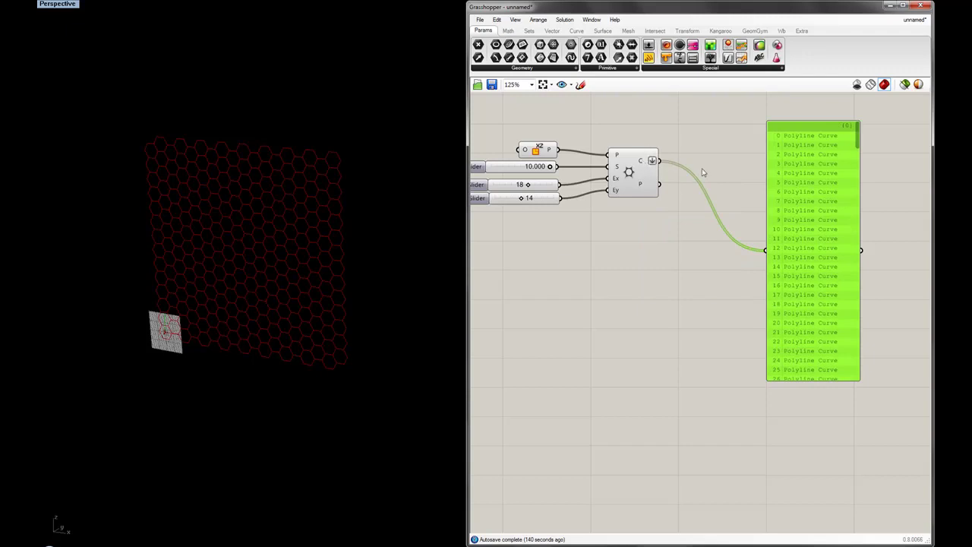
Move the panel aside and select the hexagonal grid to compare its highlighted cells with the flattened curve list
{"action": "left_click_drag", "start_coordinate": [784, 206], "coordinate": [815, 185]}
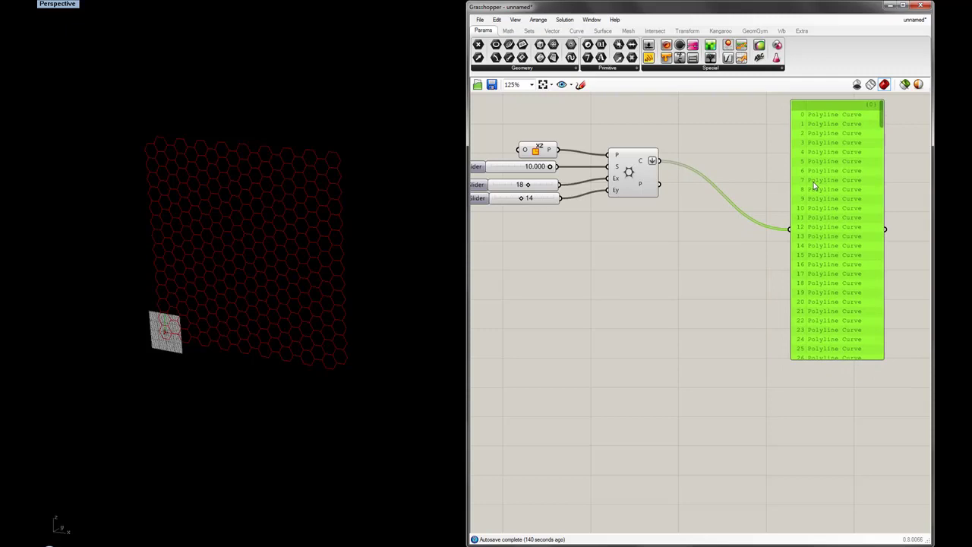
{"action": "left_click_drag", "start_coordinate": [814, 185], "coordinate": [815, 178]}
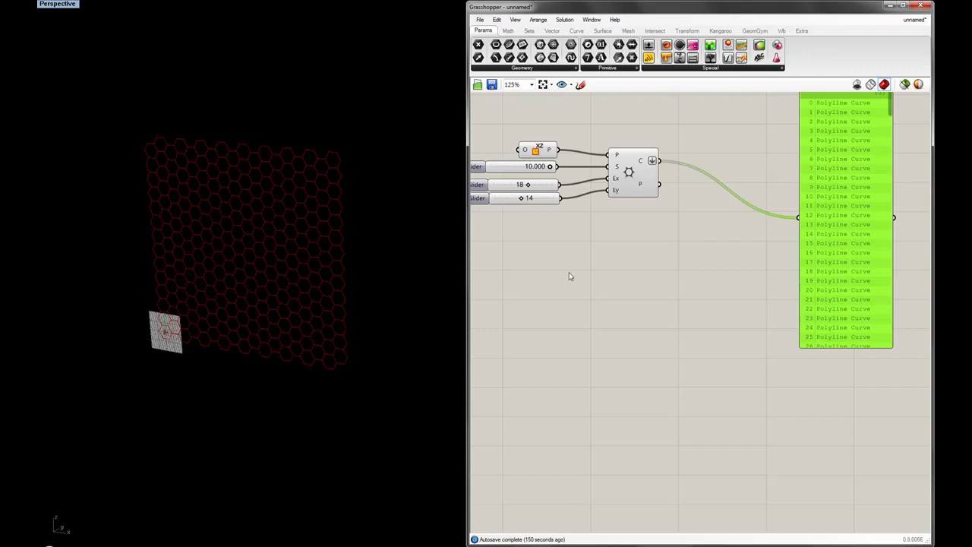
{"action": "scroll", "coordinate": [614, 249], "scroll_direction": "down", "scroll_amount": 1}
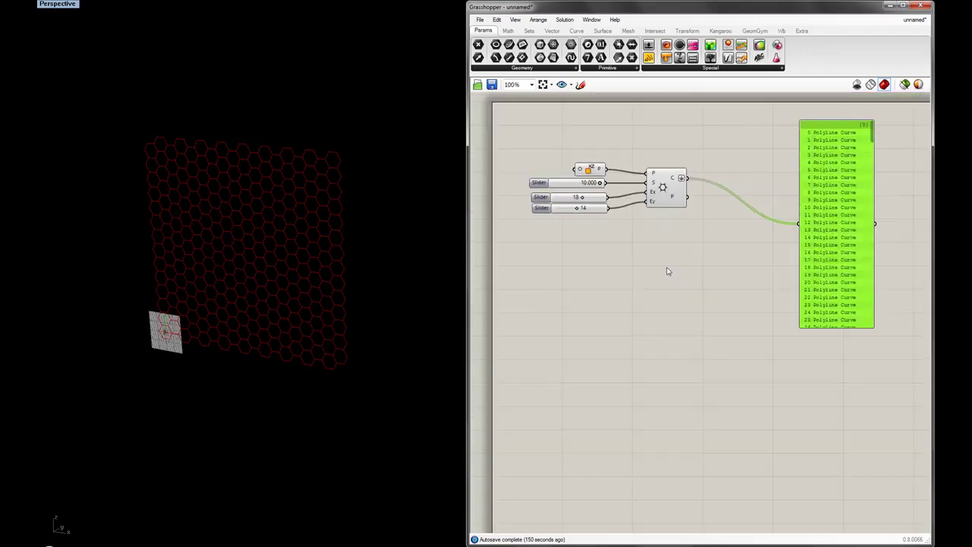
{"action": "right_click_drag", "start_coordinate": [671, 285], "coordinate": [669, 260]}
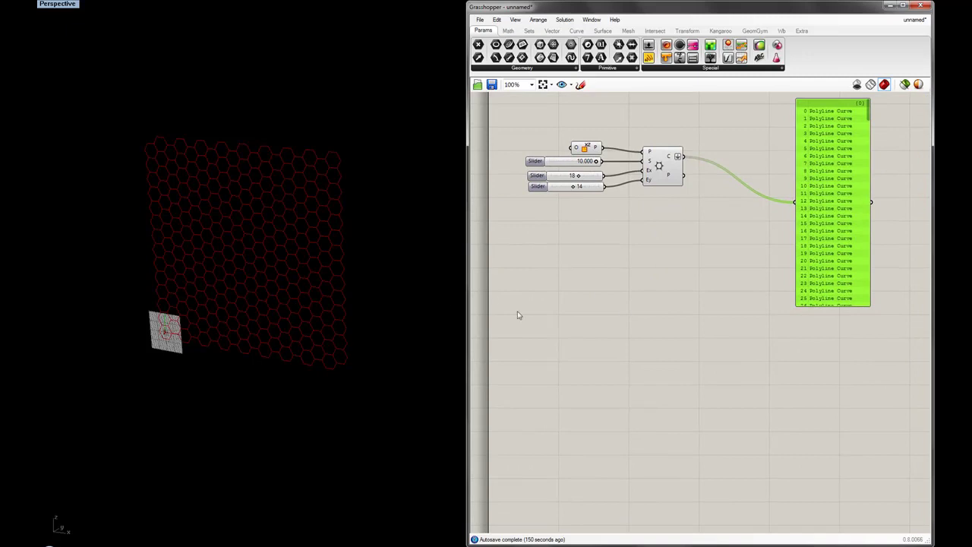
{"action": "left_click", "coordinate": [655, 168]}
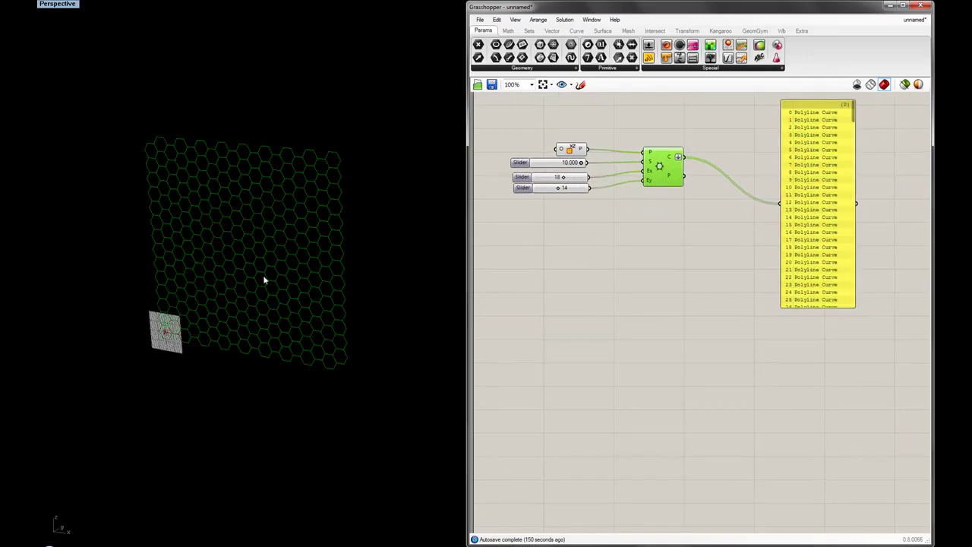
{"action": "left_click", "coordinate": [801, 238]}
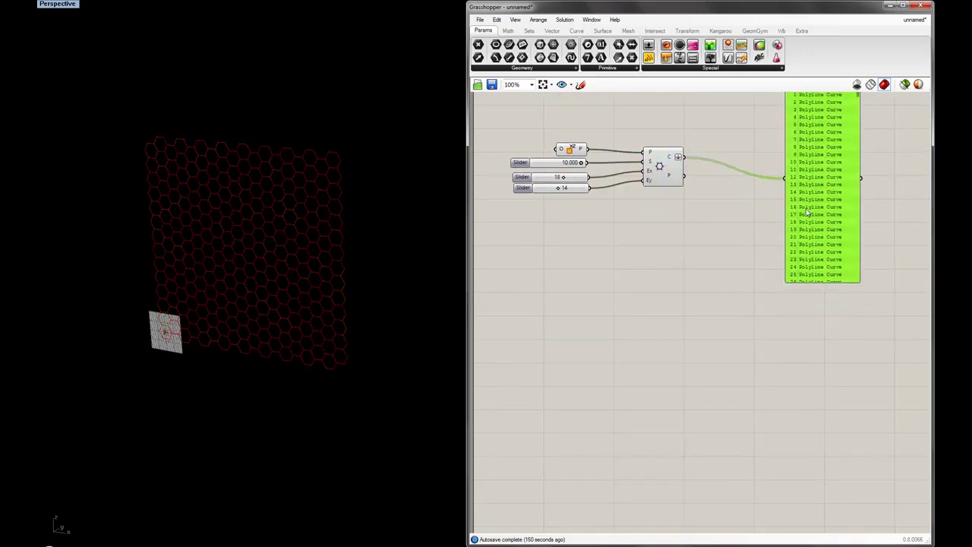
{"action": "scroll", "coordinate": [730, 271], "scroll_direction": "down", "scroll_amount": 2}
{"action": "right_click_drag", "start_coordinate": [710, 276], "coordinate": [692, 294]}
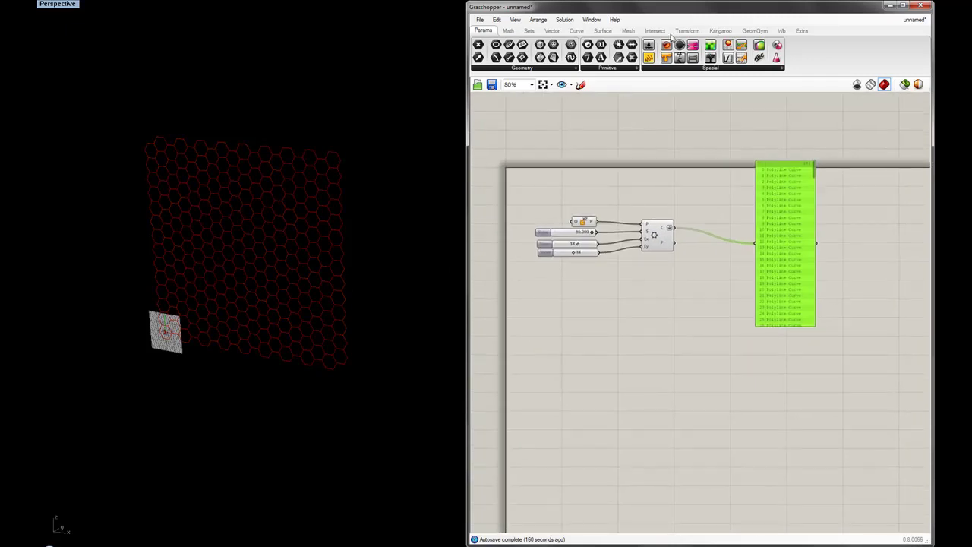
Add an MD Slider below the number sliders, shrink it, and set its point to about 0.37 ; 0.62
{"action": "left_click", "coordinate": [715, 68]}
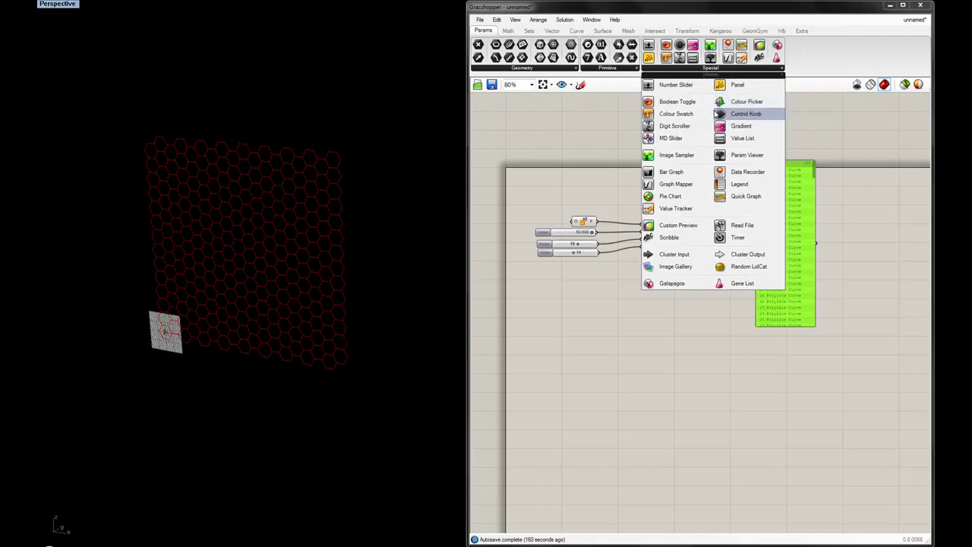
{"action": "left_click", "coordinate": [677, 155]}
{"action": "left_click", "coordinate": [565, 308]}
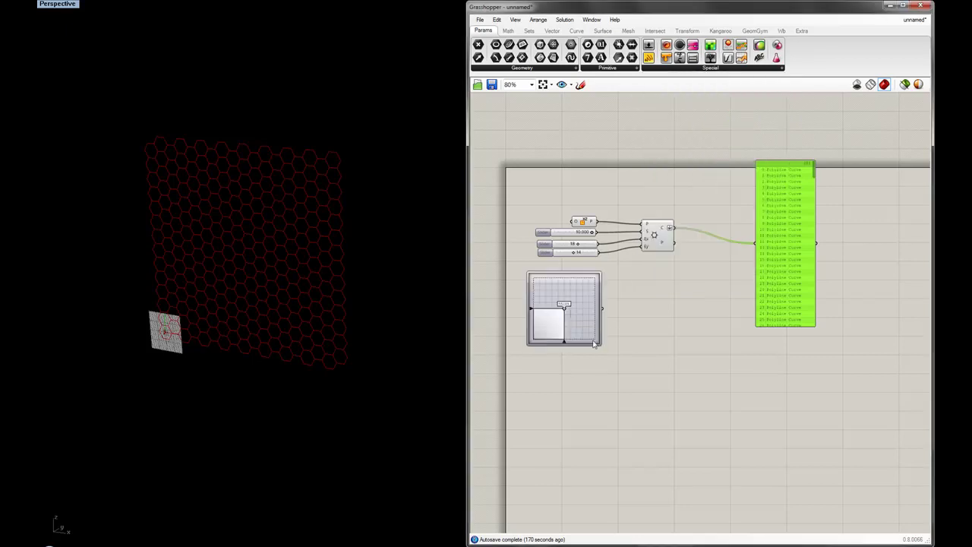
{"action": "left_click_drag", "start_coordinate": [603, 346], "coordinate": [584, 325]}
{"action": "scroll", "coordinate": [582, 315], "scroll_direction": "up", "scroll_amount": 5}
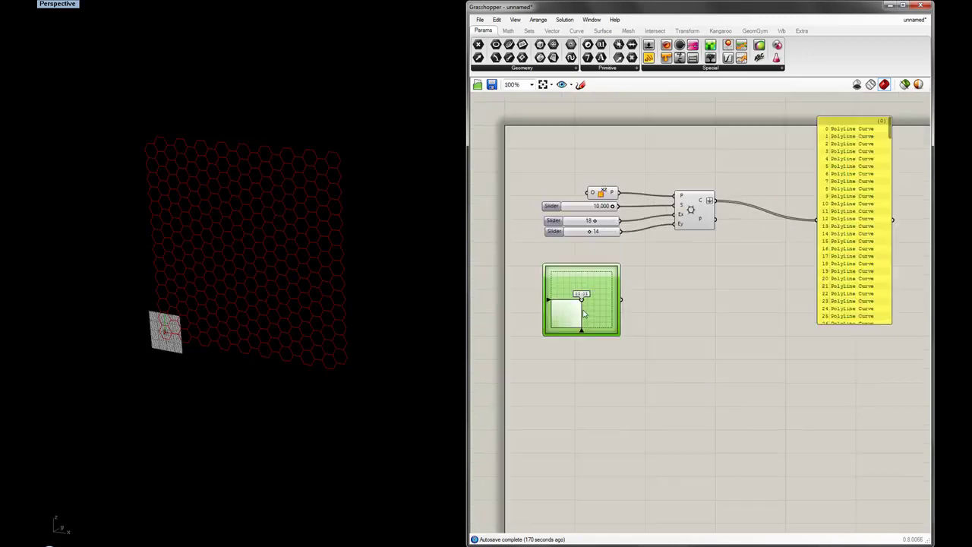
{"action": "left_click_drag", "start_coordinate": [580, 289], "coordinate": [563, 275]}
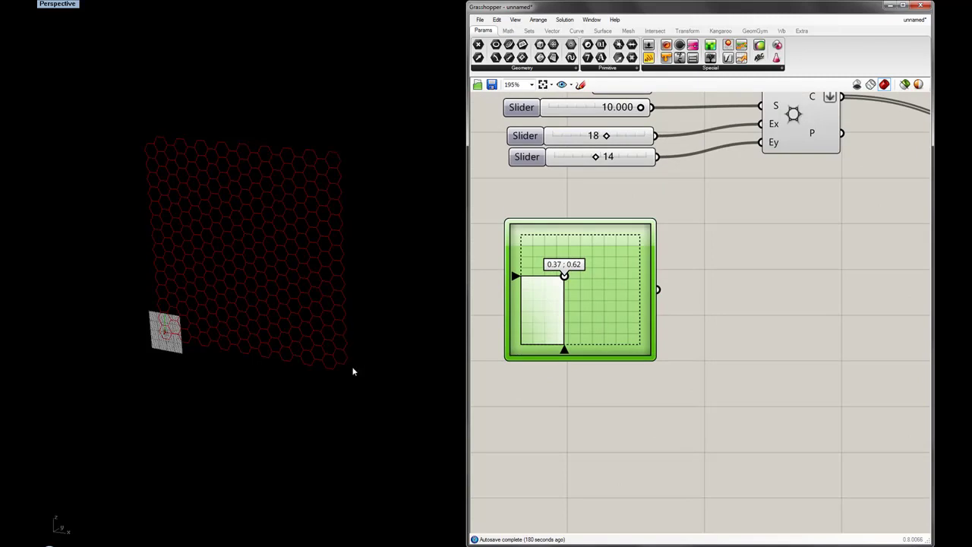
{"action": "left_click", "coordinate": [720, 319]}
Place a Plane Srf component to the right of the MD slider, below the hexagonal grid
{"action": "scroll", "coordinate": [726, 318], "scroll_direction": "down", "scroll_amount": 5}
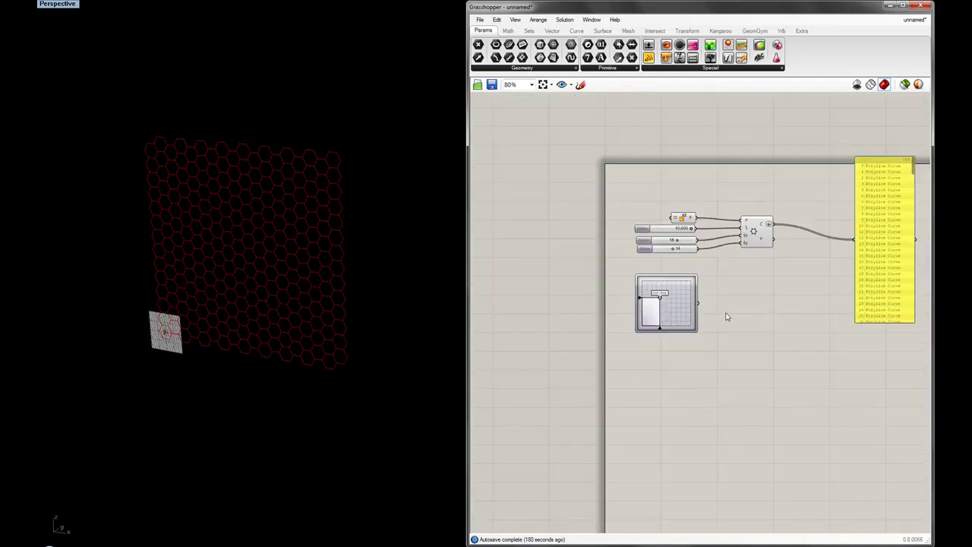
{"action": "right_click_drag", "start_coordinate": [726, 318], "coordinate": [713, 318]}
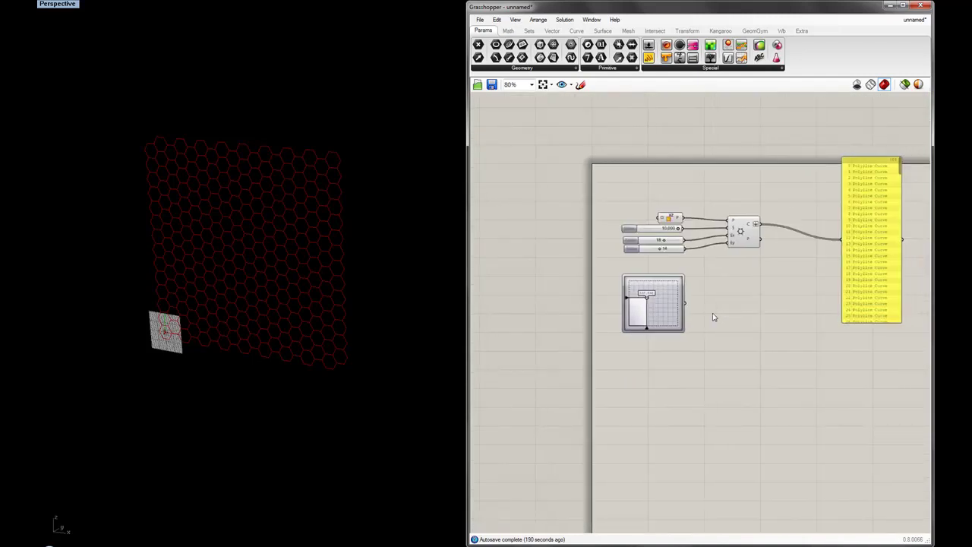
{"action": "right_click_drag", "start_coordinate": [721, 280], "coordinate": [704, 279]}
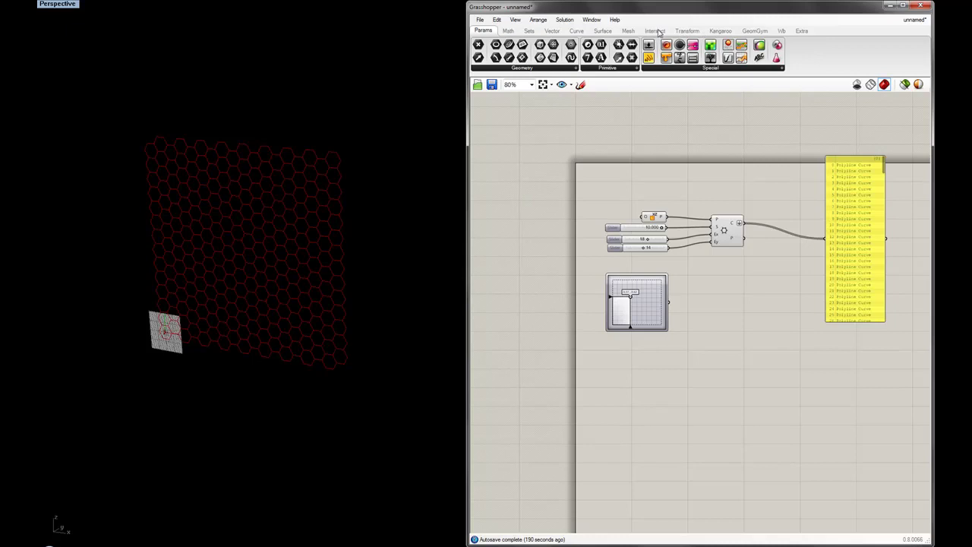
{"action": "left_click", "coordinate": [607, 31]}
{"action": "left_click", "coordinate": [686, 68]}
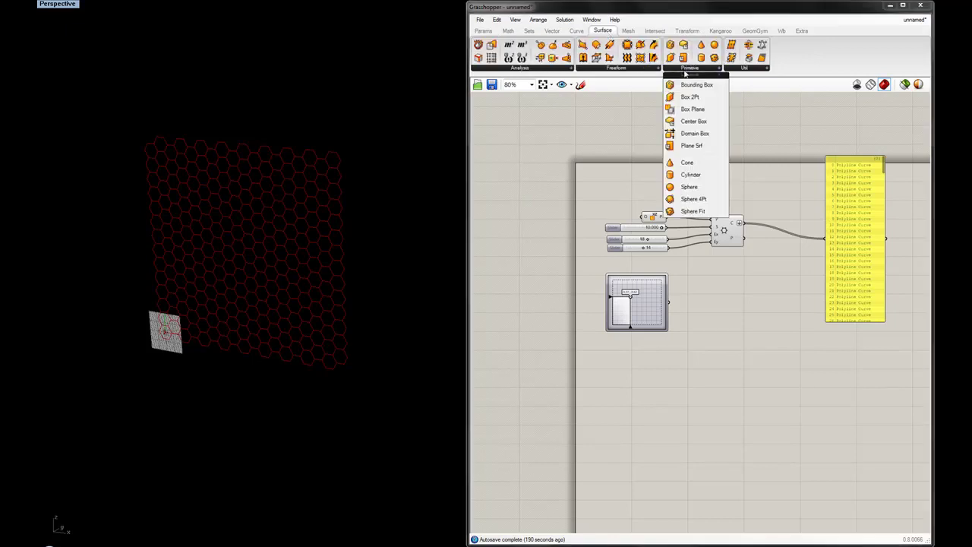
{"action": "left_click", "coordinate": [691, 146]}
{"action": "left_click", "coordinate": [731, 298]}
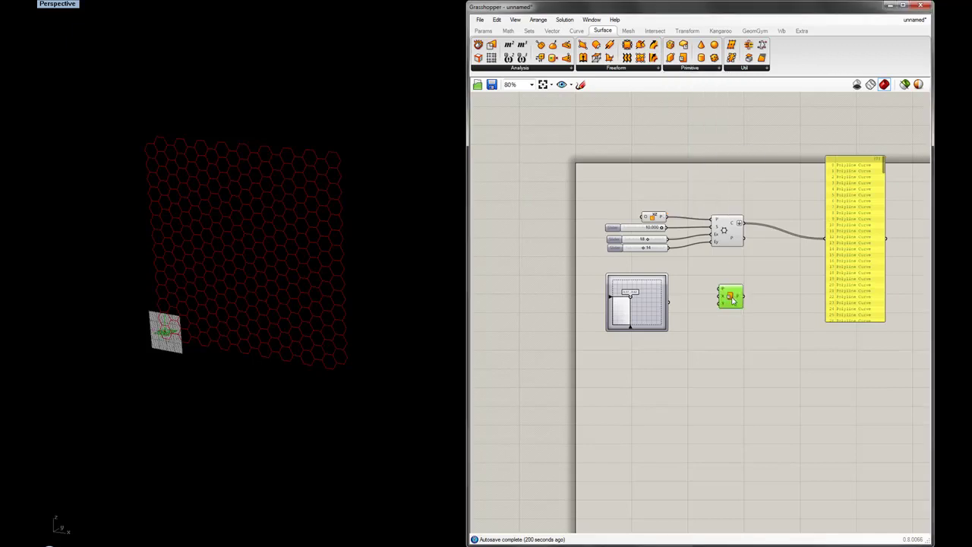
{"action": "left_click", "coordinate": [694, 302]}
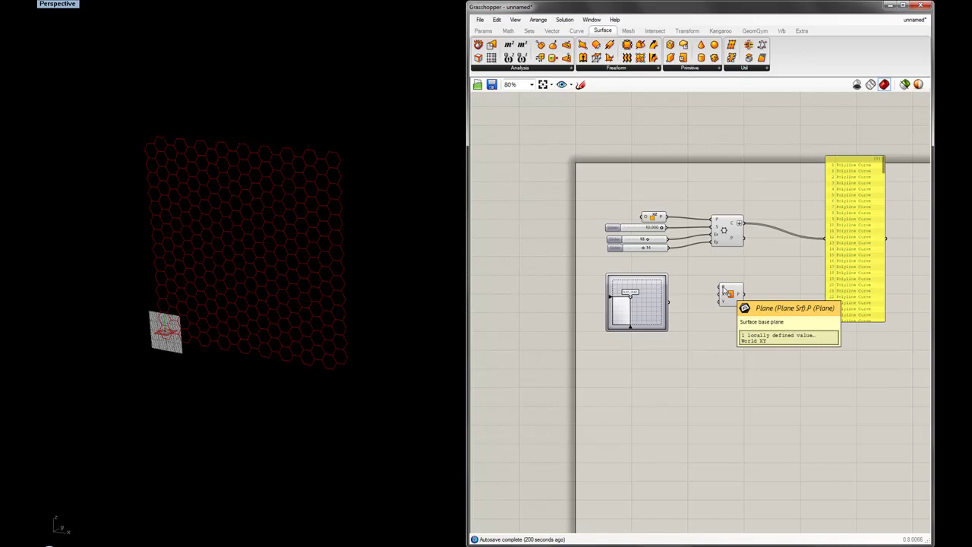
Connect the XZ plane to the plane surface's base plane input (P) and check its Y dimension input
{"action": "left_click_drag", "start_coordinate": [665, 217], "coordinate": [722, 294]}
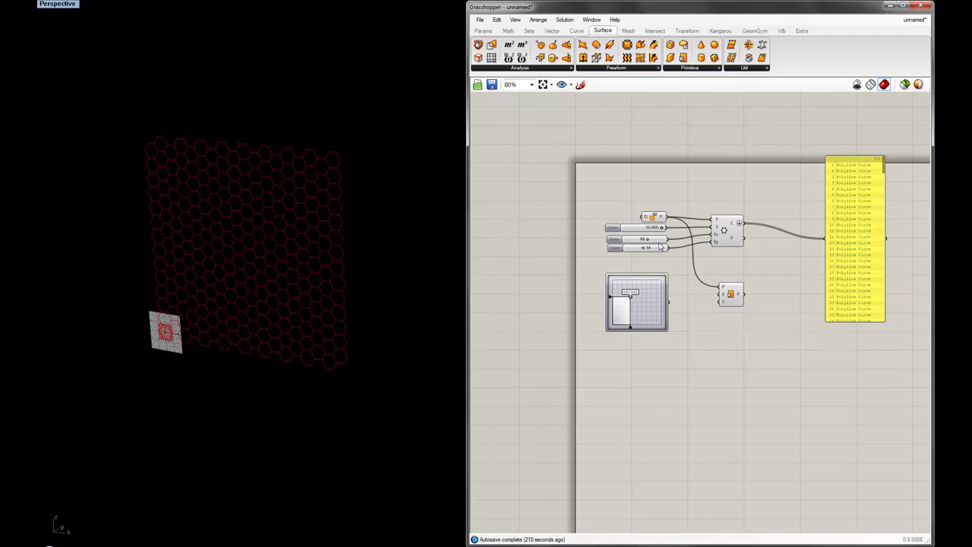
{"action": "mouse_move", "coordinate": [724, 304]}
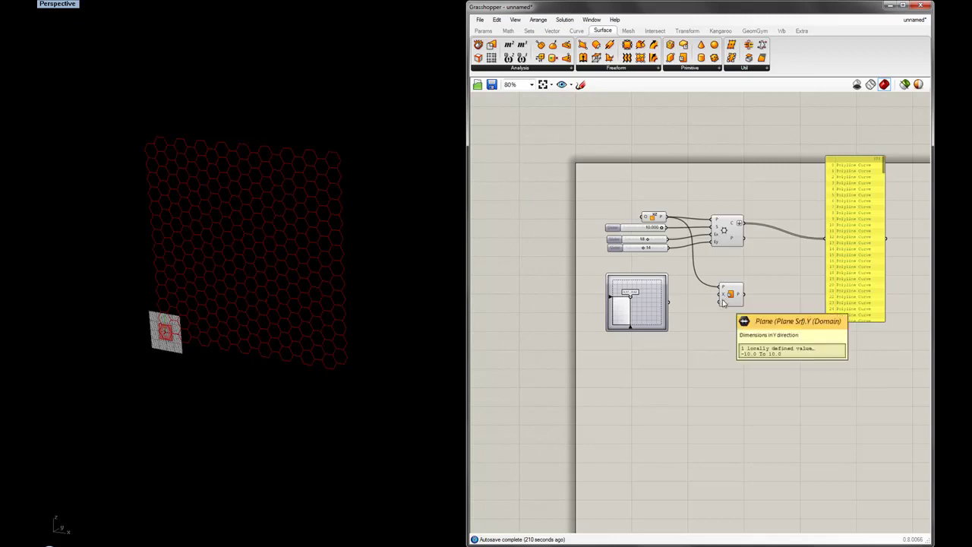
{"action": "left_click_drag", "start_coordinate": [728, 302], "coordinate": [733, 300]}
{"action": "left_click_drag", "start_coordinate": [649, 317], "coordinate": [646, 317]}
{"action": "scroll", "coordinate": [722, 228], "scroll_direction": "up", "scroll_amount": 3}
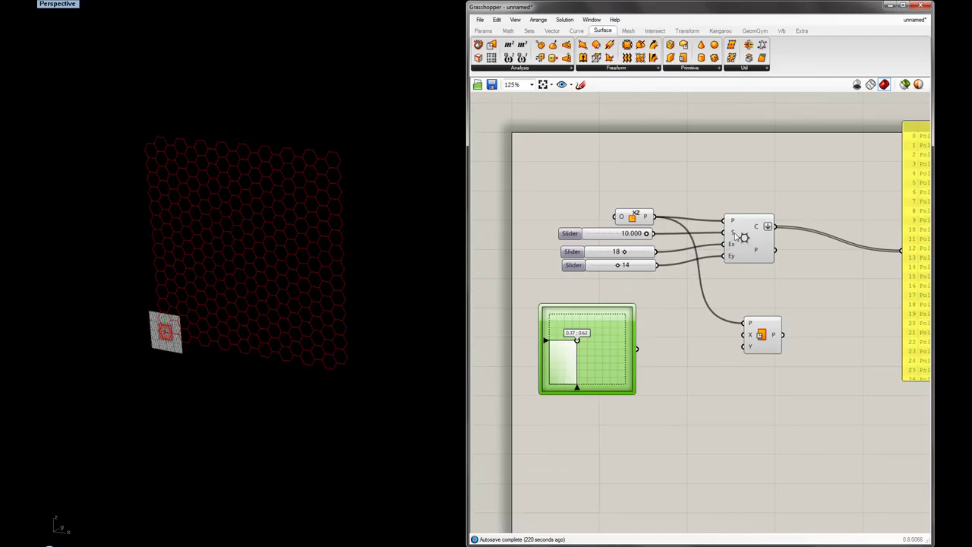
Place a Multiplication component between the MD slider and the plane surface, spacing the components apart to make room
{"action": "mouse_move", "coordinate": [734, 237]}
{"action": "left_click", "coordinate": [759, 300]}
{"action": "right_click_drag", "start_coordinate": [701, 339], "coordinate": [740, 307]}
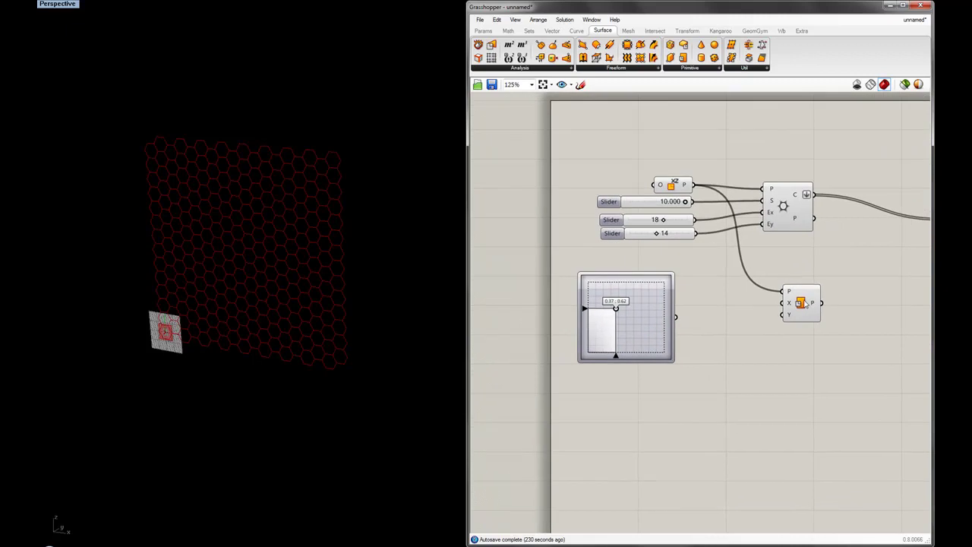
{"action": "left_click_drag", "start_coordinate": [802, 304], "coordinate": [815, 301]}
{"action": "double_click", "coordinate": [752, 325]}
{"action": "type", "text": "multiplication"}
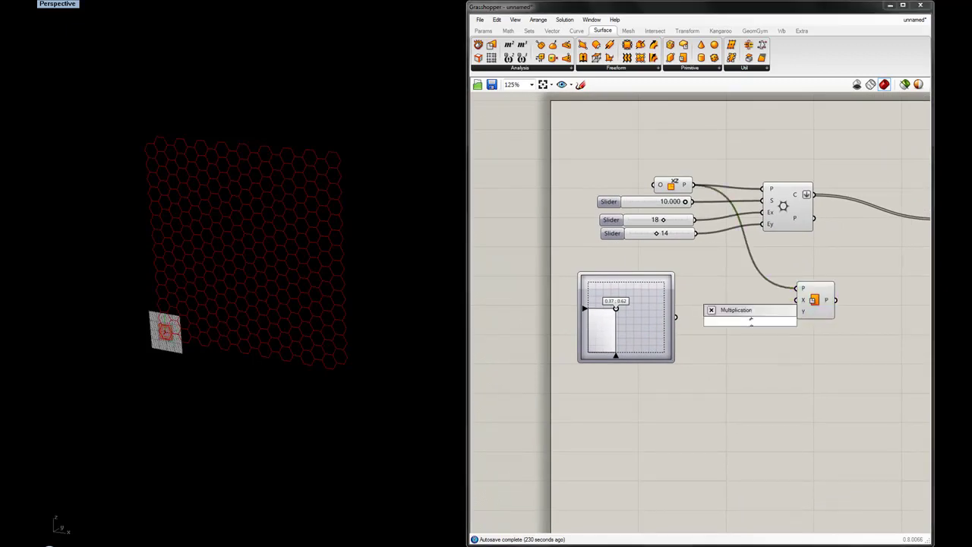
{"action": "key", "text": "Return"}
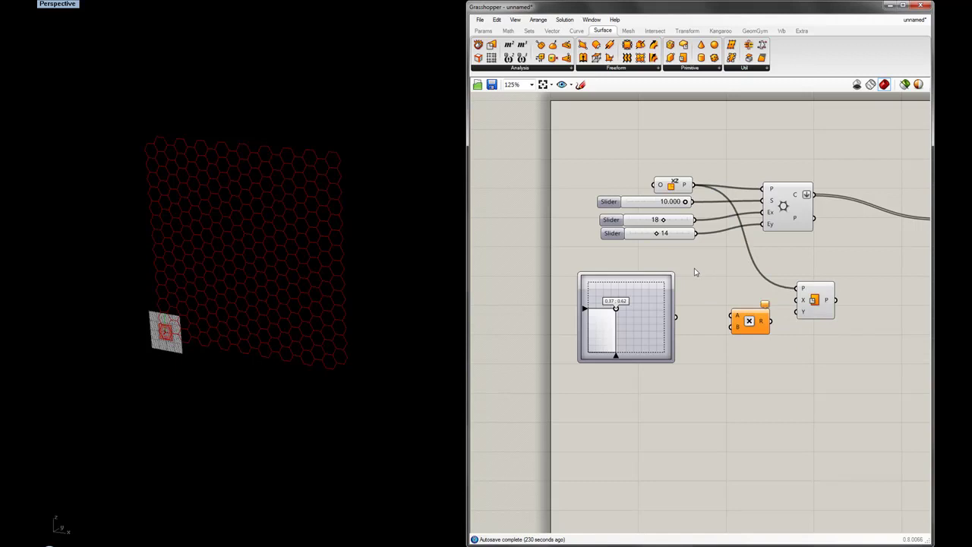
{"action": "left_click_drag", "start_coordinate": [819, 302], "coordinate": [839, 300]}
{"action": "left_click", "coordinate": [739, 290]}
{"action": "left_click_drag", "start_coordinate": [749, 322], "coordinate": [751, 294]}
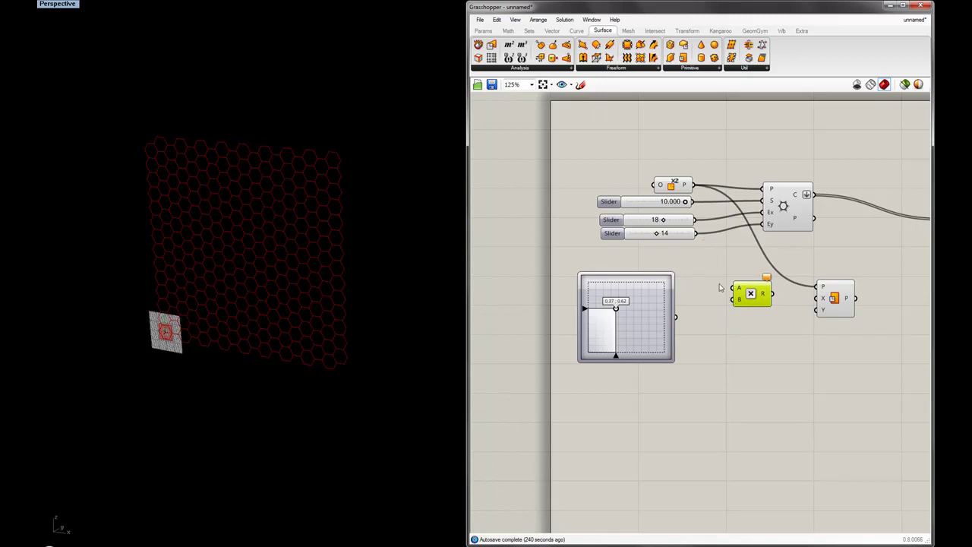
Add a small panel containing 2 and multiply it with the 10.000 size slider through the Multiplication's A and B inputs
{"action": "left_click", "coordinate": [485, 32]}
{"action": "left_click_drag", "start_coordinate": [650, 57], "coordinate": [709, 314]}
{"action": "double_click", "coordinate": [709, 314]}
{"action": "type", "text": "2"}
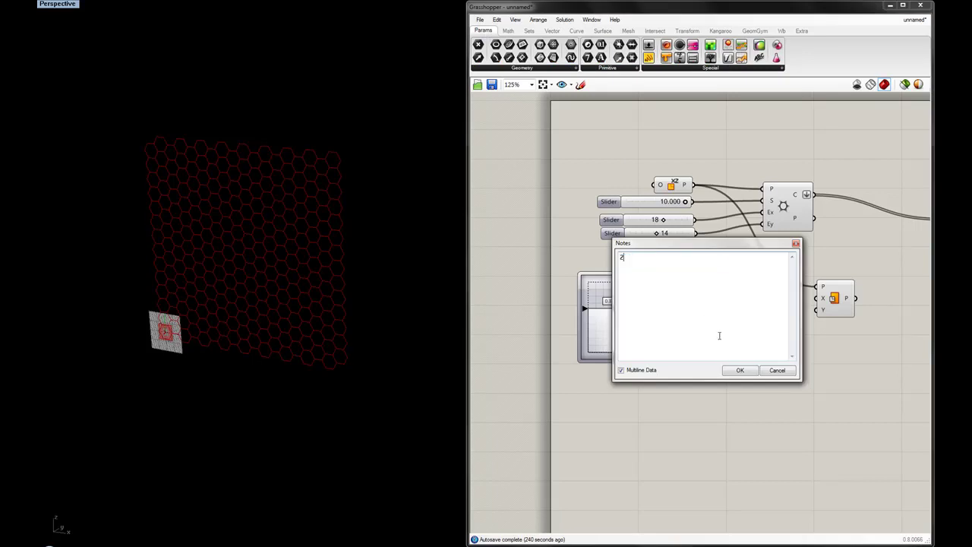
{"action": "left_click", "coordinate": [740, 372]}
{"action": "left_click_drag", "start_coordinate": [754, 342], "coordinate": [715, 302]}
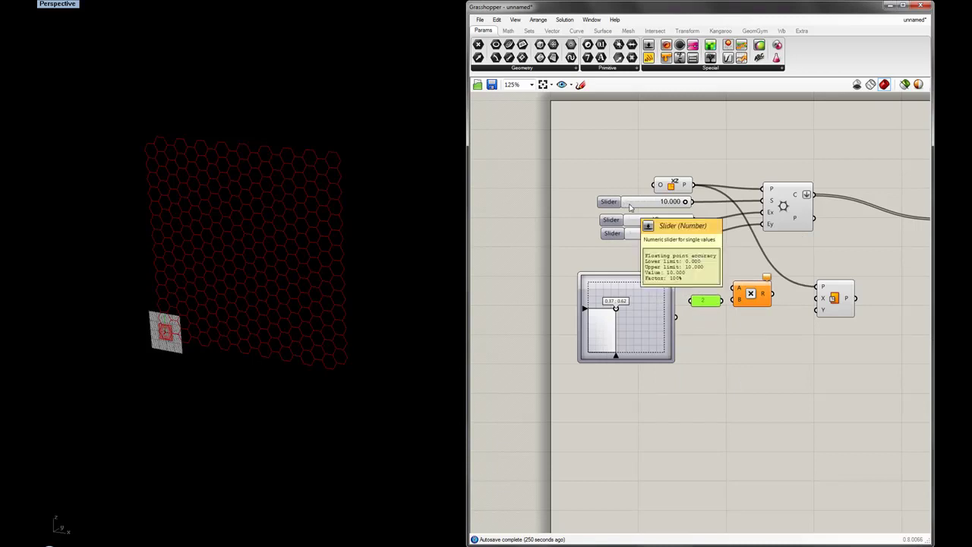
{"action": "left_click_drag", "start_coordinate": [685, 201], "coordinate": [734, 298]}
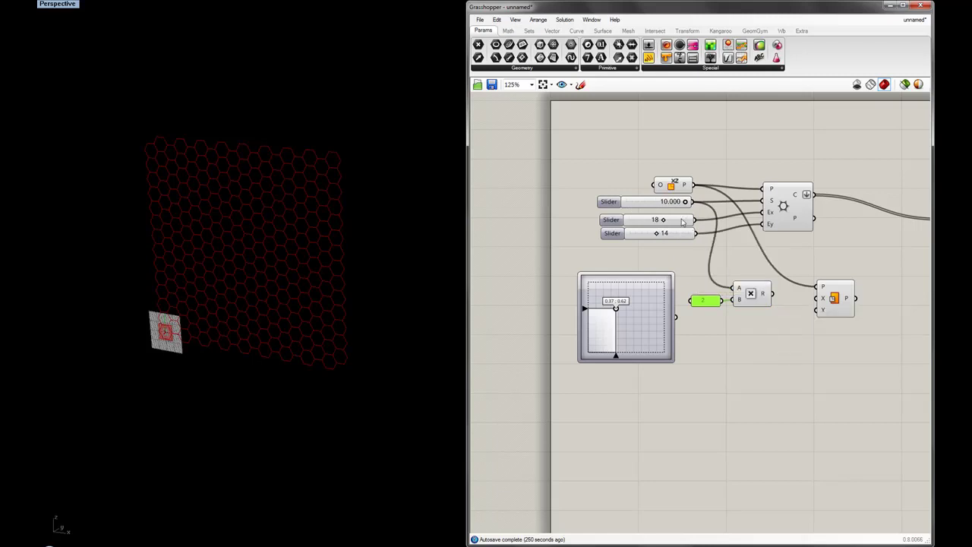
Add two more Multiplication components before the plane surface and feed the first product into the A input of both
{"action": "left_click_drag", "start_coordinate": [832, 301], "coordinate": [857, 304]}
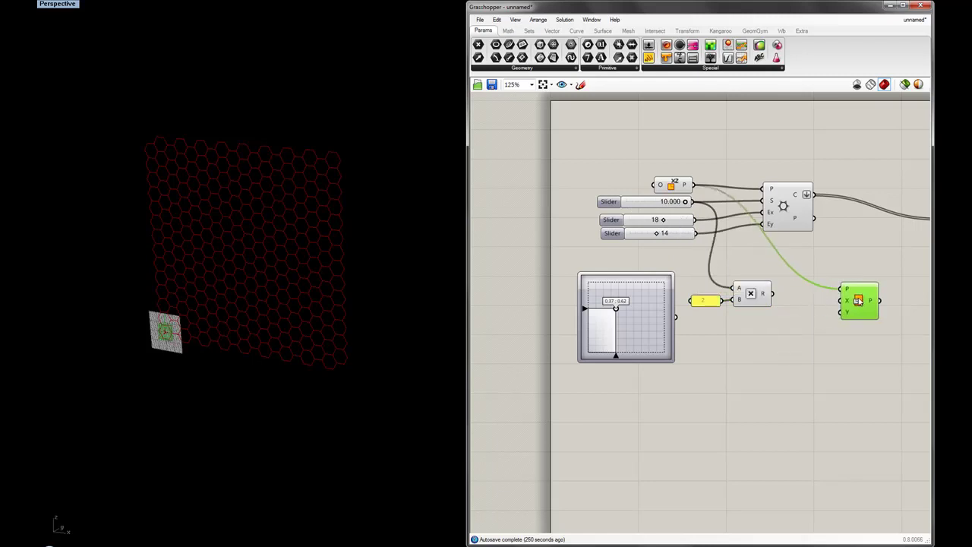
{"action": "left_click", "coordinate": [806, 307]}
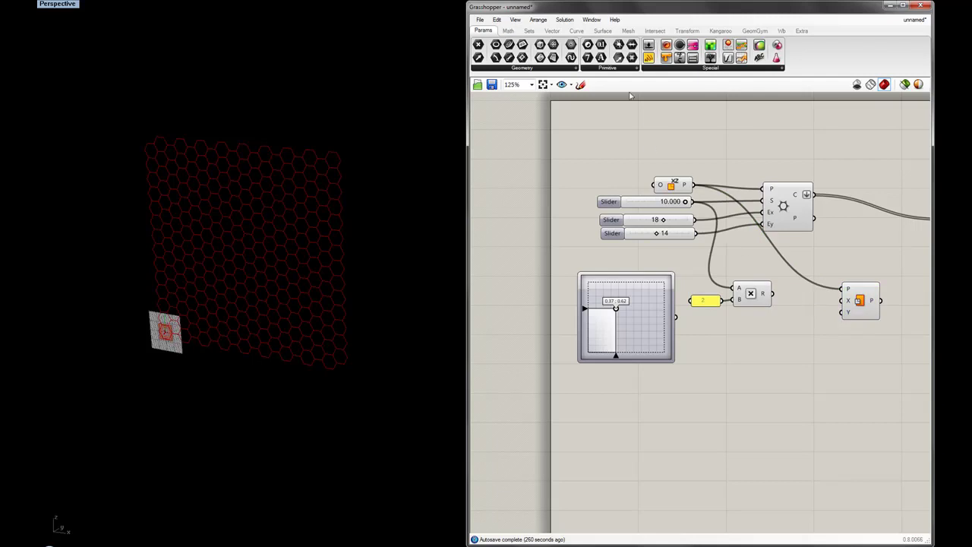
{"action": "double_click", "coordinate": [802, 308]}
{"action": "type", "text": "multiplication"}
{"action": "key", "text": "Return"}
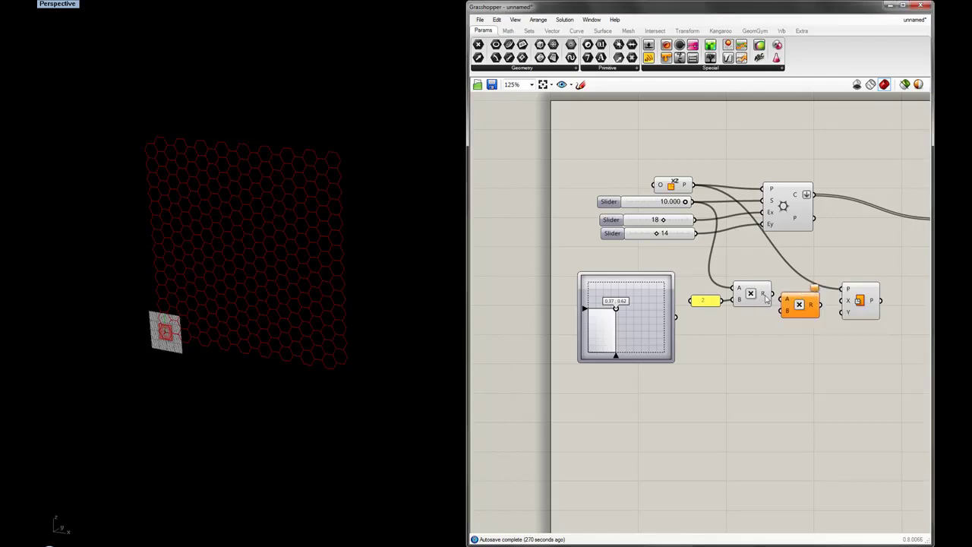
{"action": "left_click_drag", "start_coordinate": [799, 305], "coordinate": [803, 334]}
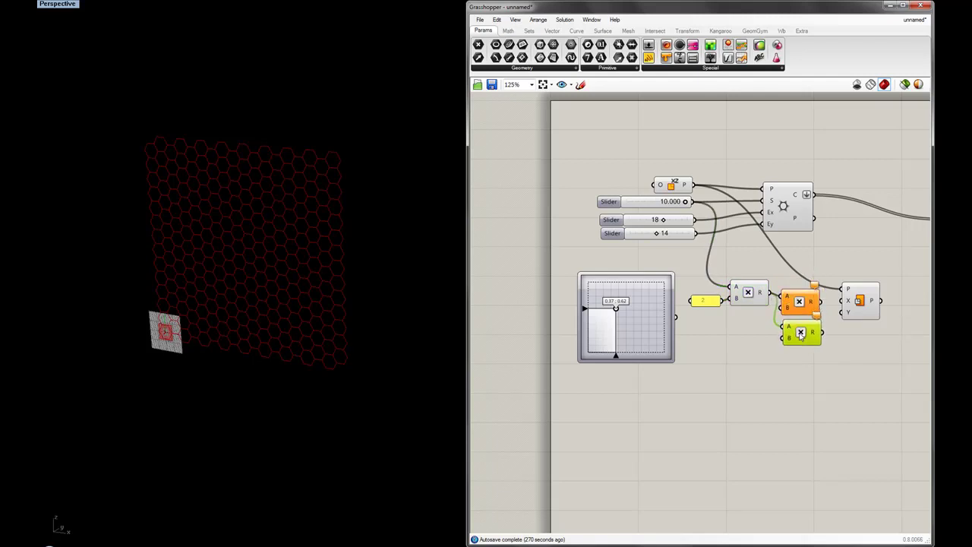
Connect the two extent sliders to the B inputs of the new multiplications and their results to the plane surface's X and Y
{"action": "left_click_drag", "start_coordinate": [696, 220], "coordinate": [782, 307]}
{"action": "left_click_drag", "start_coordinate": [696, 234], "coordinate": [783, 338]}
{"action": "mouse_move", "coordinate": [859, 304]}
{"action": "left_mouse_down"}
{"action": "mouse_move", "coordinate": [873, 301]}
{"action": "mouse_move", "coordinate": [856, 298]}
{"action": "left_mouse_up"}
{"action": "left_click_drag", "start_coordinate": [822, 333], "coordinate": [856, 311]}
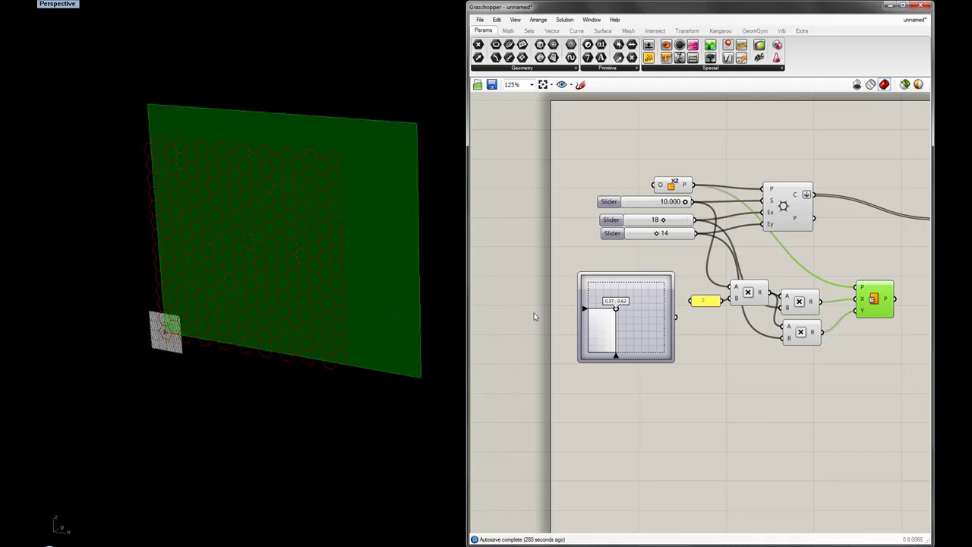
Compare the plane surface with the hexagonal grid in the viewport and set the multiplier panel to 1.7
{"action": "scroll", "coordinate": [295, 270], "scroll_direction": "down", "scroll_amount": 3}
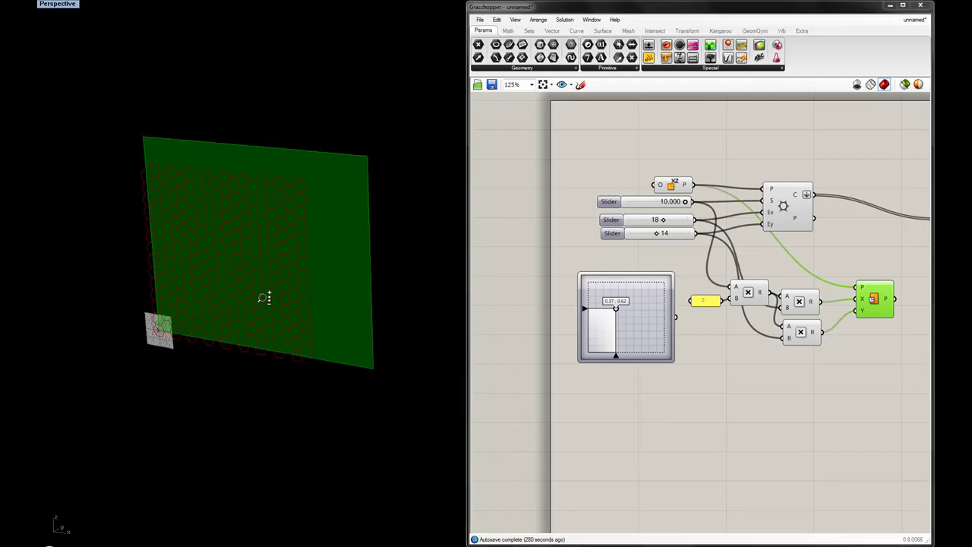
{"action": "scroll", "coordinate": [263, 298], "scroll_direction": "down", "scroll_amount": 1}
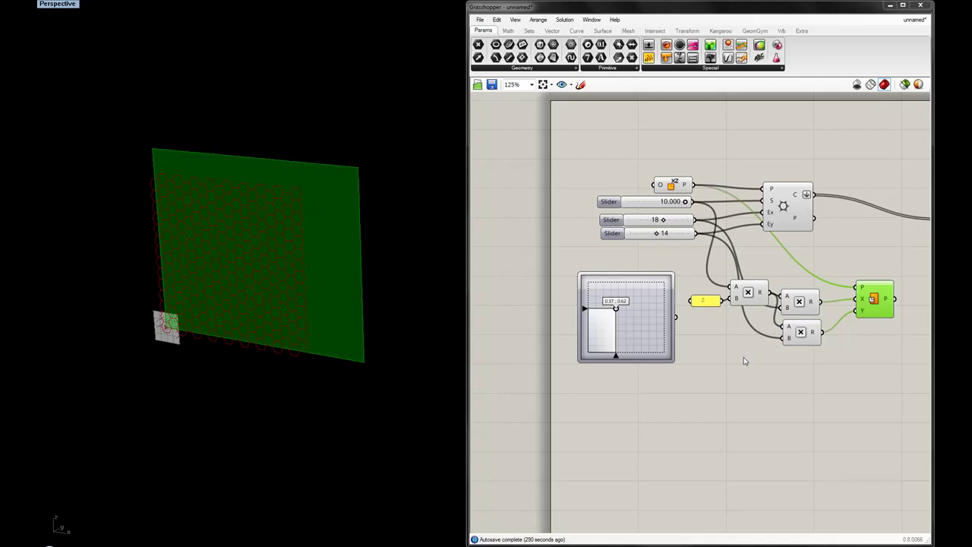
{"action": "double_click", "coordinate": [707, 302]}
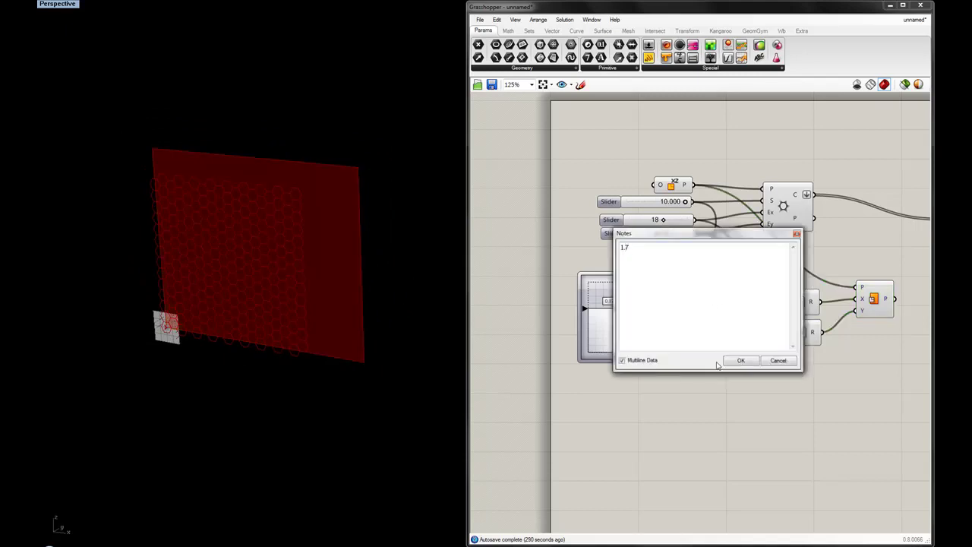
{"action": "type", "text": "1.7"}
{"action": "left_click", "coordinate": [743, 362]}
{"action": "mouse_move", "coordinate": [220, 326]}
{"action": "right_mouse_down"}
{"action": "mouse_move", "coordinate": [270, 316]}
{"action": "mouse_move", "coordinate": [232, 330]}
{"action": "right_mouse_up"}
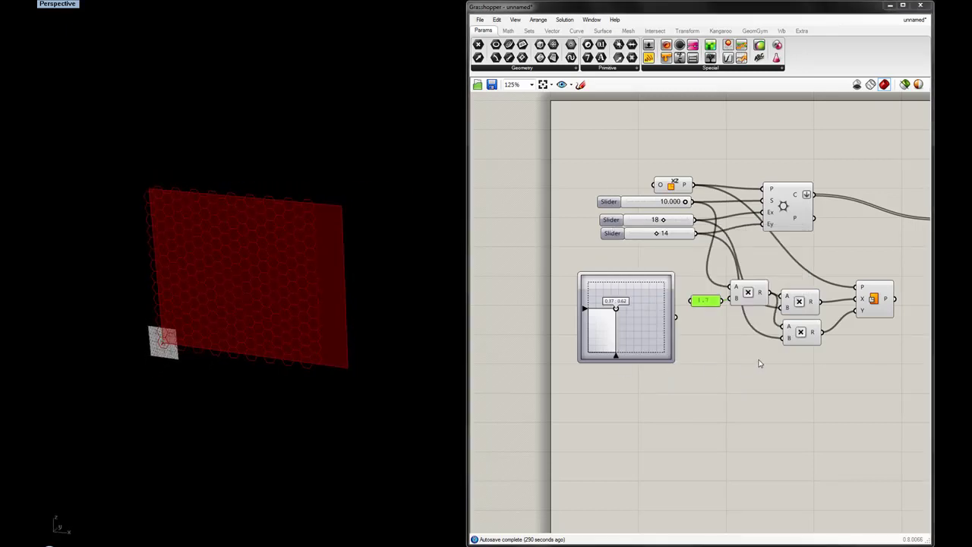
Set the grid's Y extent slider to 18 and select the hexagonal grid to compare its coverage with the plane surface
{"action": "left_click_drag", "start_coordinate": [658, 220], "coordinate": [659, 235]}
{"action": "left_click", "coordinate": [852, 267]}
{"action": "right_click_drag", "start_coordinate": [851, 267], "coordinate": [680, 276]}
{"action": "scroll", "coordinate": [680, 276], "scroll_direction": "down", "scroll_amount": 1}
{"action": "left_click", "coordinate": [703, 242]}
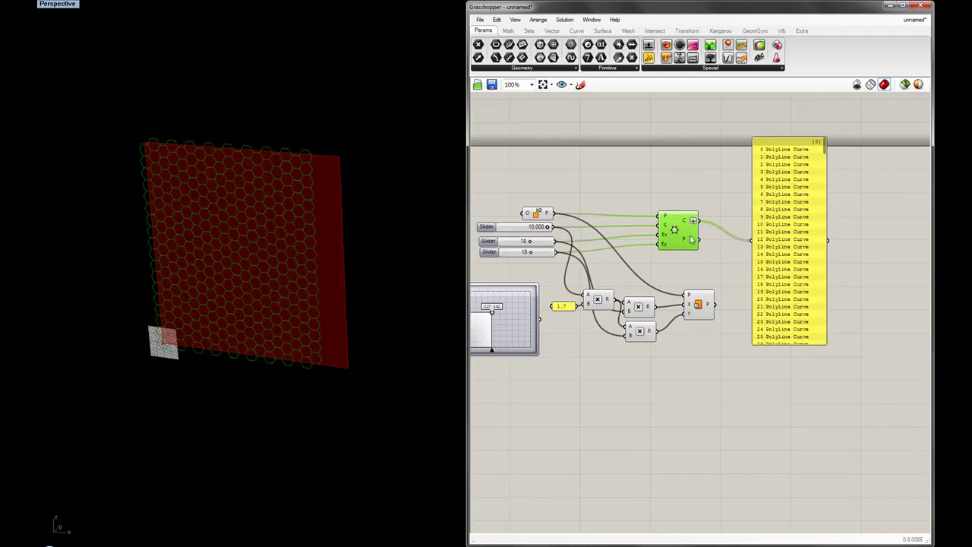
Turn off the preview of the three multiplications and the plane surface
{"action": "left_click_drag", "start_coordinate": [729, 349], "coordinate": [582, 282]}
{"action": "middle_click", "coordinate": [582, 283]}
{"action": "left_click", "coordinate": [615, 272]}
{"action": "left_click", "coordinate": [593, 304]}
{"action": "left_click_drag", "start_coordinate": [600, 305], "coordinate": [603, 305]}
Move the curve list panel farther from the grid and shift the multiplication and plane surface group down below the hexagonal grid
{"action": "left_click_drag", "start_coordinate": [804, 278], "coordinate": [877, 256]}
{"action": "left_click_drag", "start_coordinate": [693, 299], "coordinate": [677, 299]}
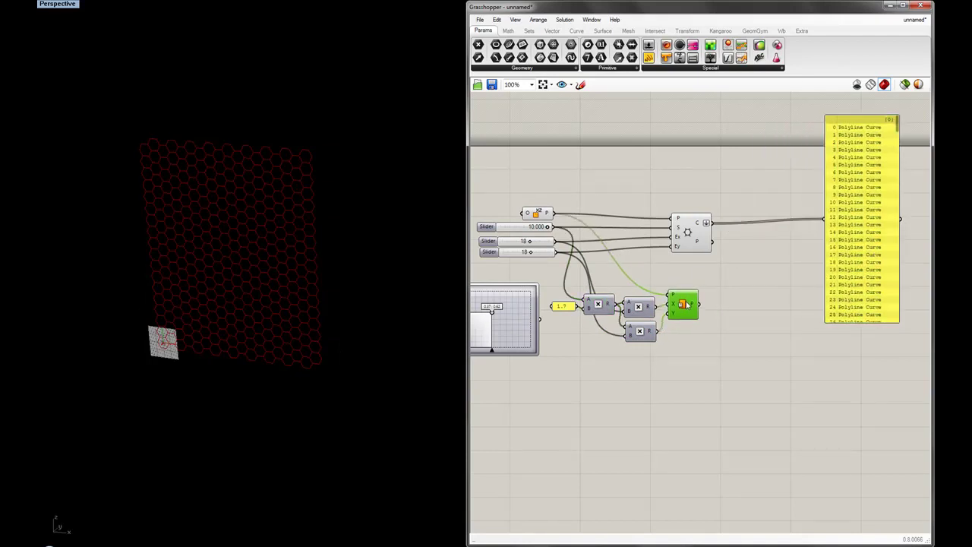
{"action": "left_click", "coordinate": [693, 281]}
{"action": "left_click_drag", "start_coordinate": [734, 406], "coordinate": [554, 278]}
{"action": "left_click_drag", "start_coordinate": [605, 309], "coordinate": [614, 349]}
{"action": "left_click", "coordinate": [665, 296]}
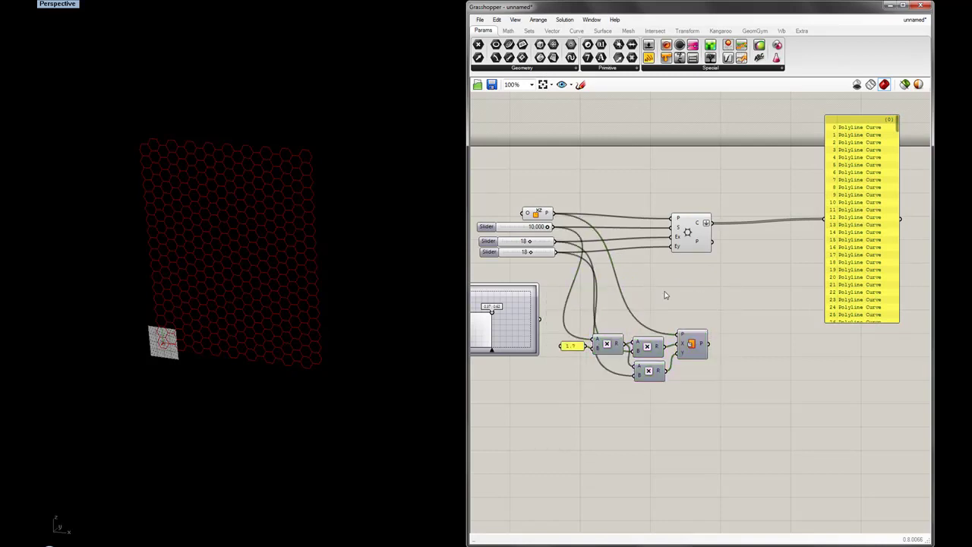
Place an Evaluate Surface component after the plane surface and connect the plane surface to S and the MD slider to uv
{"action": "left_click", "coordinate": [602, 31]}
{"action": "left_click", "coordinate": [532, 68]}
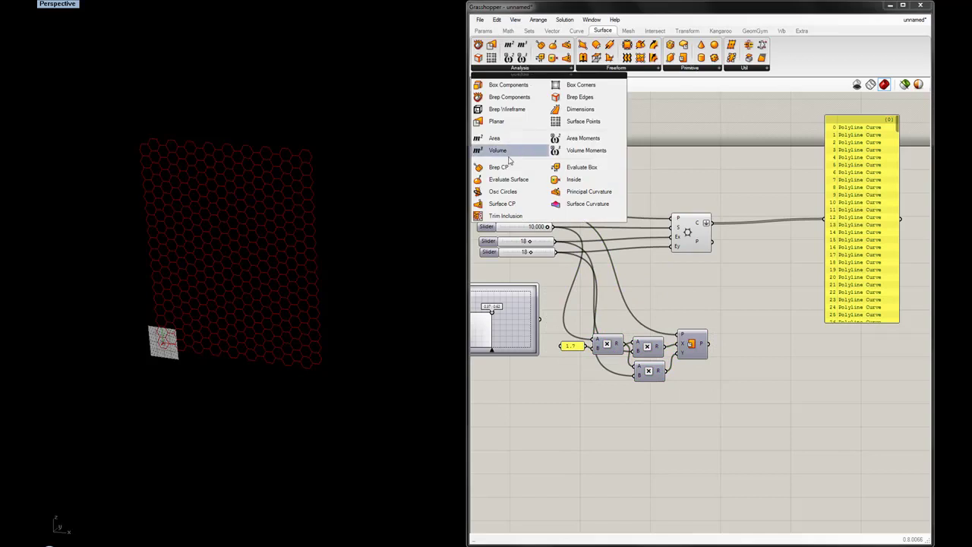
{"action": "left_click_drag", "start_coordinate": [506, 180], "coordinate": [756, 310]}
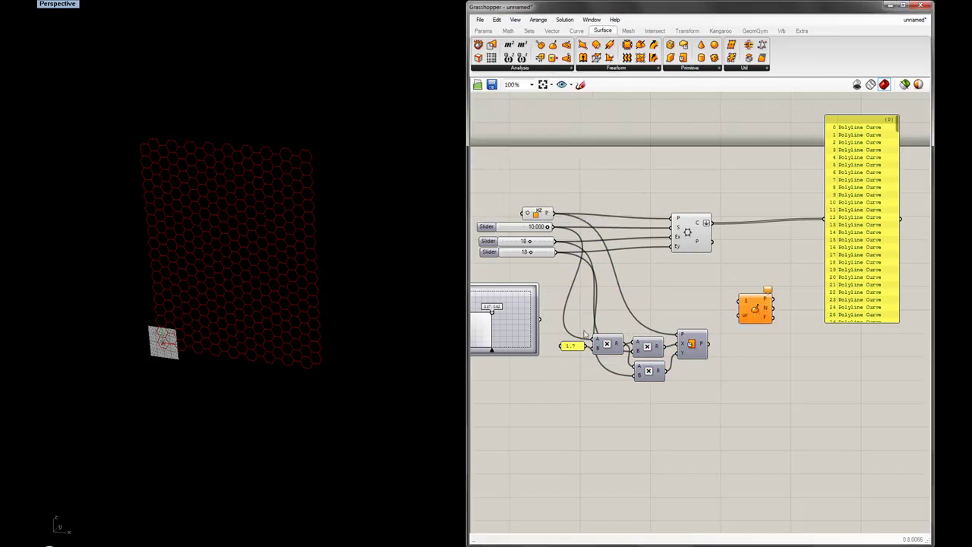
{"action": "left_click_drag", "start_coordinate": [708, 344], "coordinate": [738, 355]}
{"action": "left_click_drag", "start_coordinate": [506, 339], "coordinate": [723, 362]}
{"action": "left_click", "coordinate": [733, 365]}
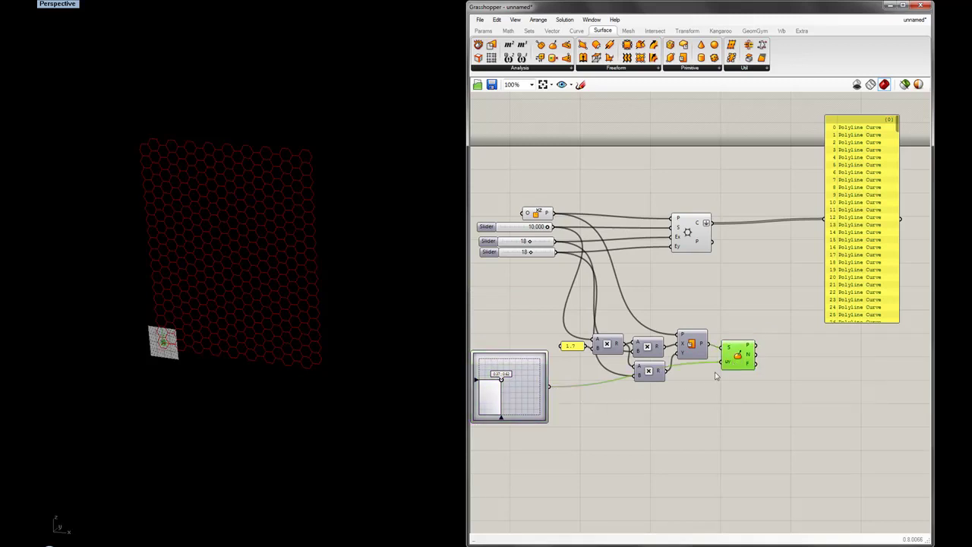
Move the MD slider's point to about 0.2 ; 0.73 and reparameterize the surface input (S) of Evaluate Surface
{"action": "scroll", "coordinate": [156, 357], "scroll_direction": "up", "scroll_amount": 5}
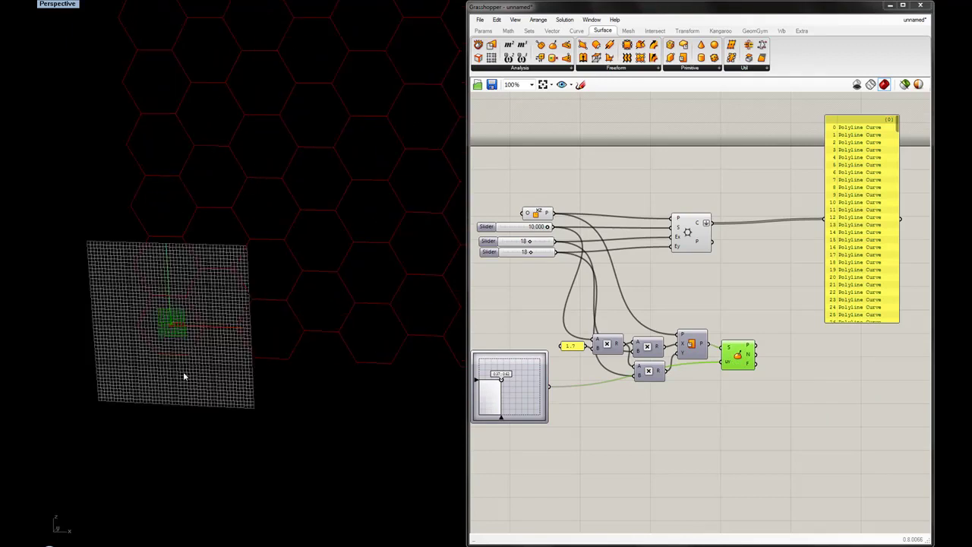
{"action": "right_click_drag", "start_coordinate": [232, 408], "coordinate": [219, 409]}
{"action": "left_click", "coordinate": [728, 438]}
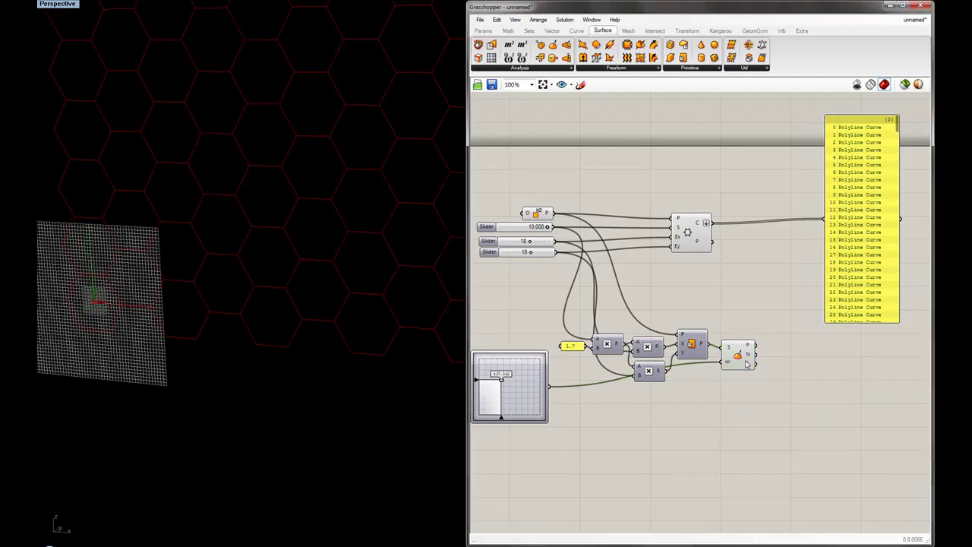
{"action": "mouse_move", "coordinate": [501, 380]}
{"action": "left_mouse_down"}
{"action": "mouse_move", "coordinate": [521, 397]}
{"action": "mouse_move", "coordinate": [534, 354]}
{"action": "mouse_move", "coordinate": [534, 408]}
{"action": "mouse_move", "coordinate": [532, 376]}
{"action": "mouse_move", "coordinate": [492, 373]}
{"action": "left_mouse_up"}
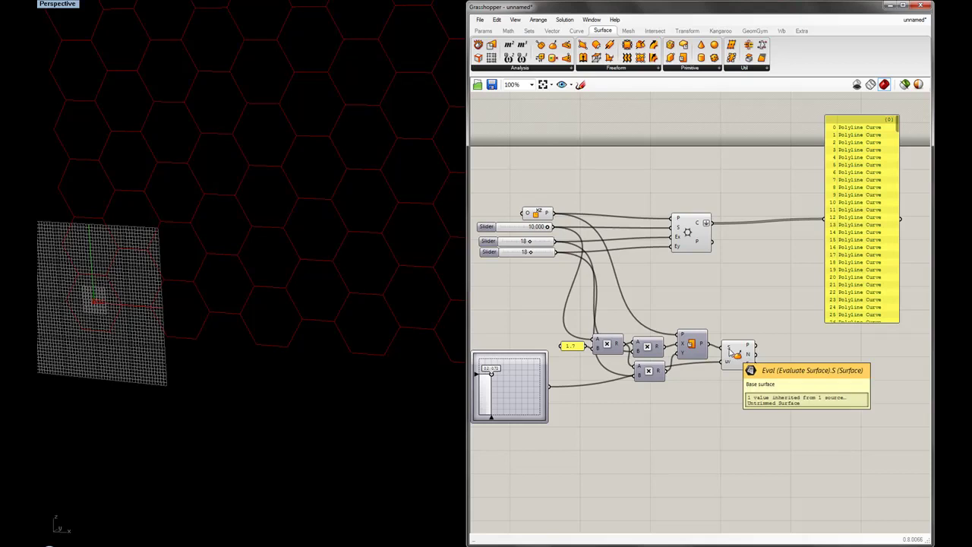
{"action": "right_click", "coordinate": [731, 350]}
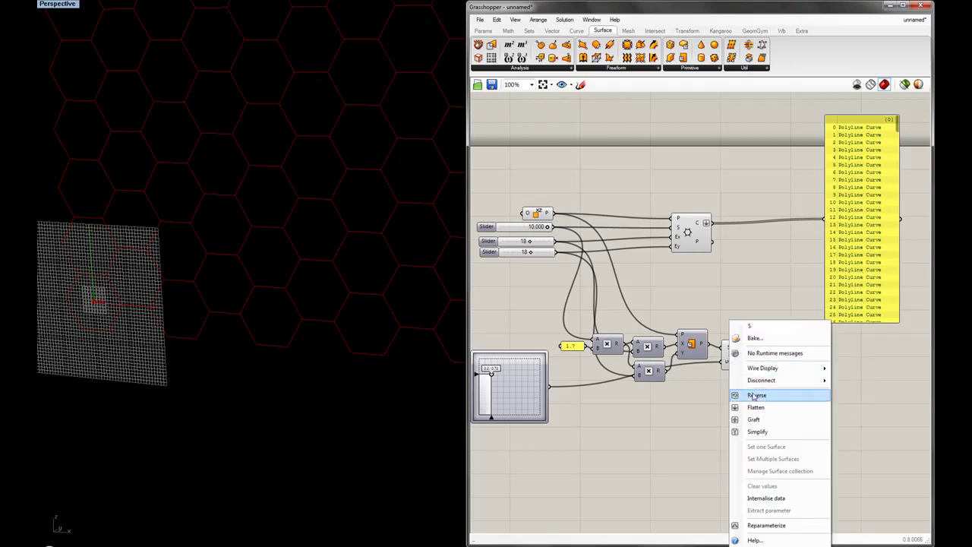
{"action": "left_click", "coordinate": [784, 525]}
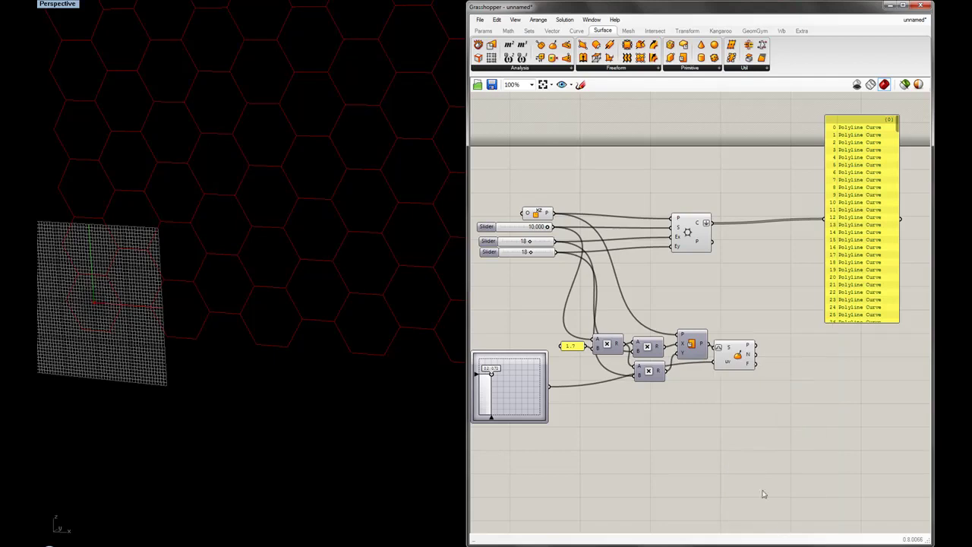
Test the evaluated point's movement across the grid with the MD slider, and set the grid's X extent slider to 10
{"action": "left_click", "coordinate": [737, 356]}
{"action": "right_click_drag", "start_coordinate": [319, 304], "coordinate": [408, 358]}
{"action": "scroll", "coordinate": [287, 330], "scroll_direction": "down", "scroll_amount": 5}
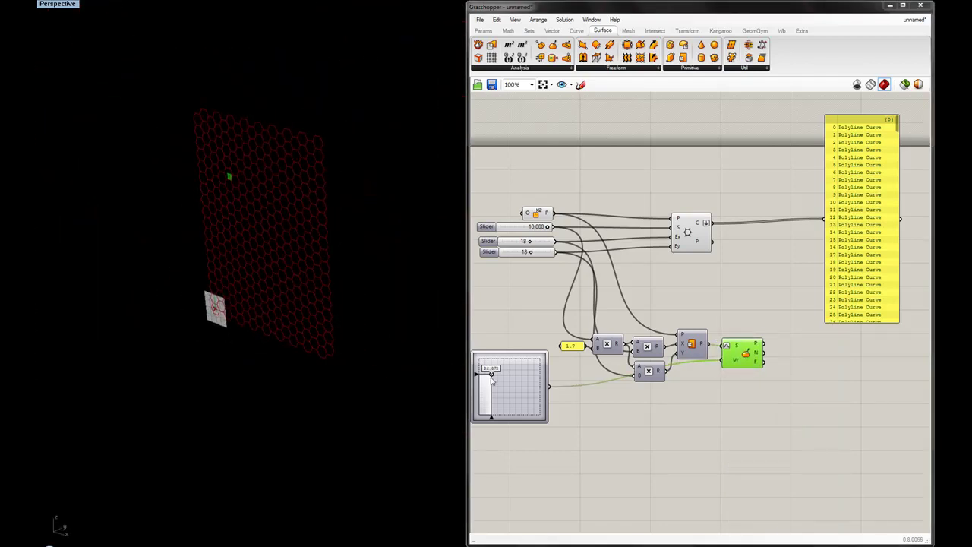
{"action": "left_click_drag", "start_coordinate": [492, 377], "coordinate": [522, 387]}
{"action": "right_click_drag", "start_coordinate": [530, 282], "coordinate": [574, 294]}
{"action": "left_click_drag", "start_coordinate": [576, 259], "coordinate": [563, 259]}
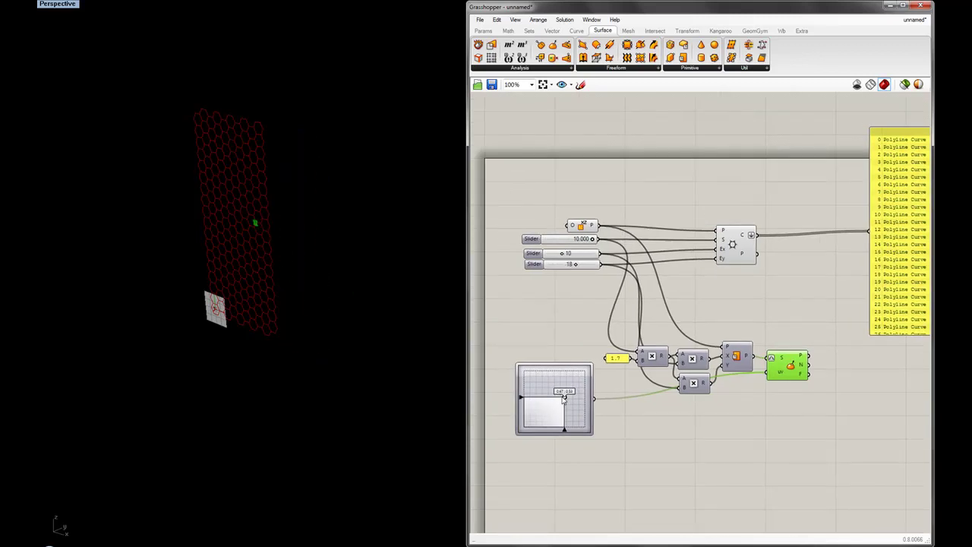
{"action": "left_click_drag", "start_coordinate": [564, 396], "coordinate": [550, 399]}
Inspect the hexagonal grid's cells, move the curve list panel farther away, and place an Area component beside the grid
{"action": "left_click", "coordinate": [768, 329]}
{"action": "right_click_drag", "start_coordinate": [783, 304], "coordinate": [652, 283]}
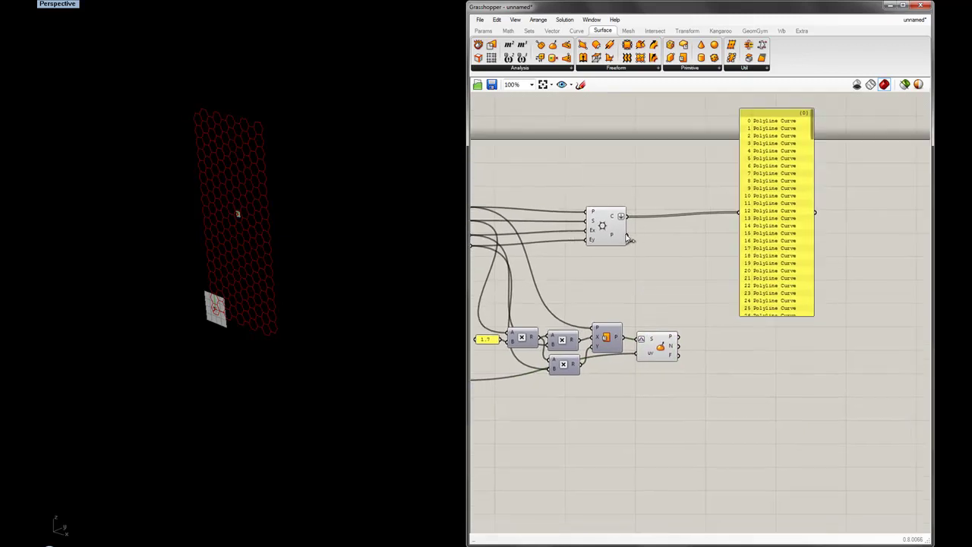
{"action": "left_click", "coordinate": [604, 230]}
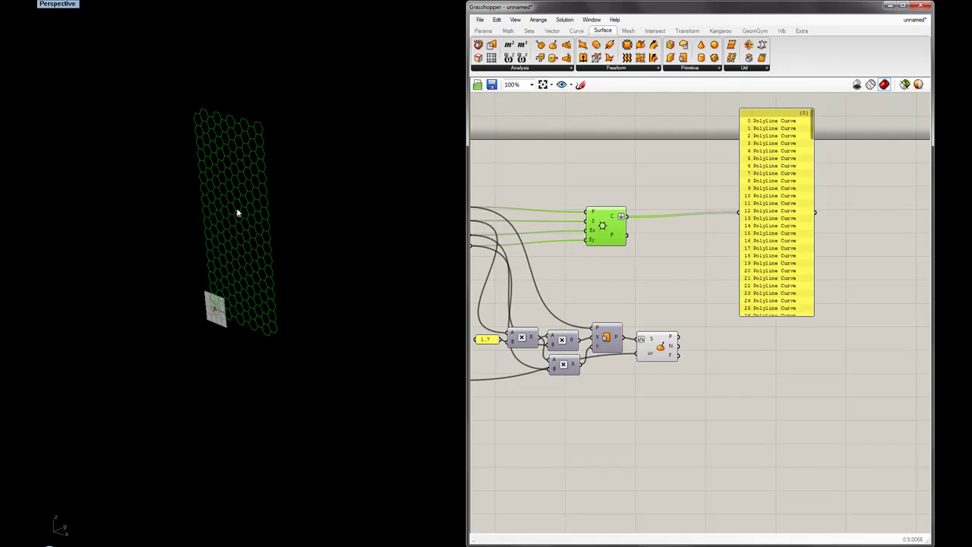
{"action": "scroll", "coordinate": [240, 202], "scroll_direction": "up", "scroll_amount": 3}
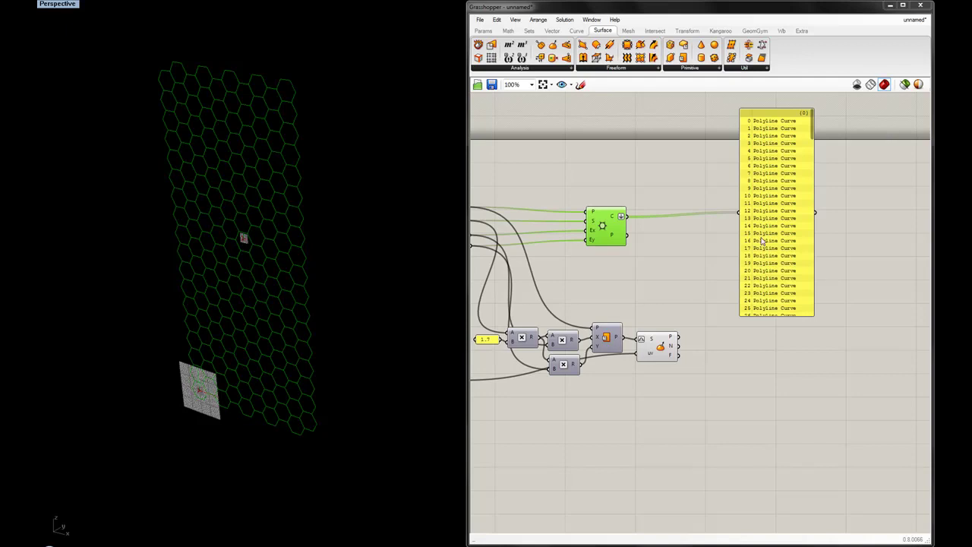
{"action": "left_click_drag", "start_coordinate": [763, 242], "coordinate": [853, 253]}
{"action": "left_click", "coordinate": [624, 163]}
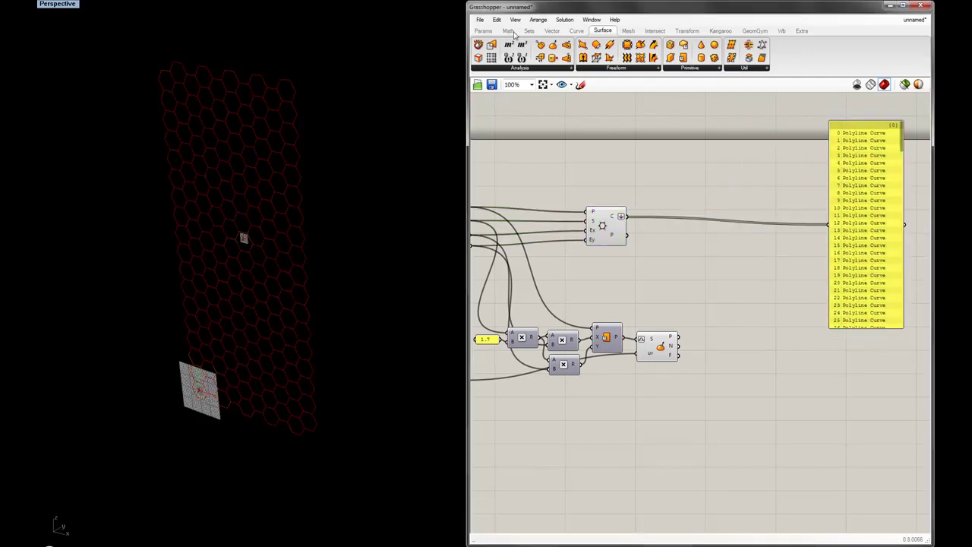
{"action": "left_click", "coordinate": [521, 70]}
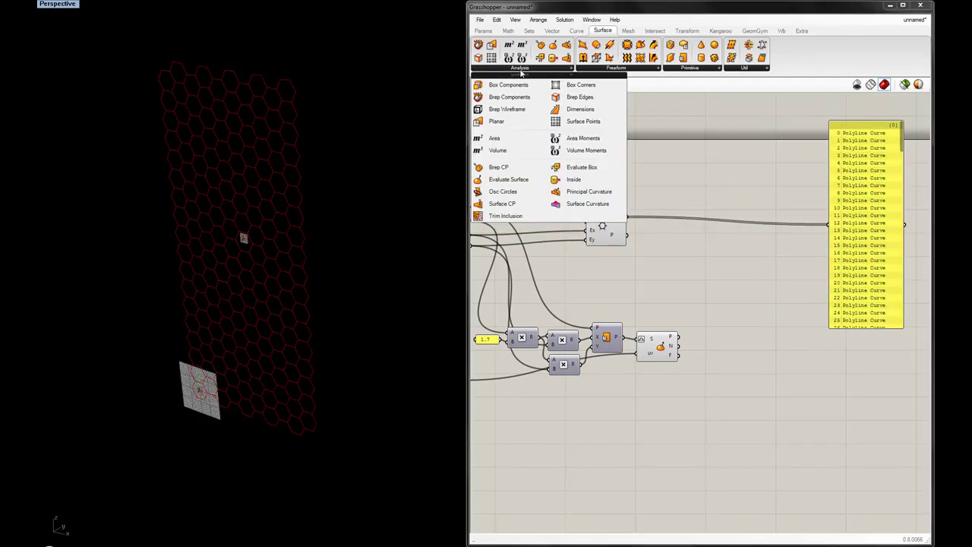
{"action": "left_click_drag", "start_coordinate": [494, 137], "coordinate": [687, 222]}
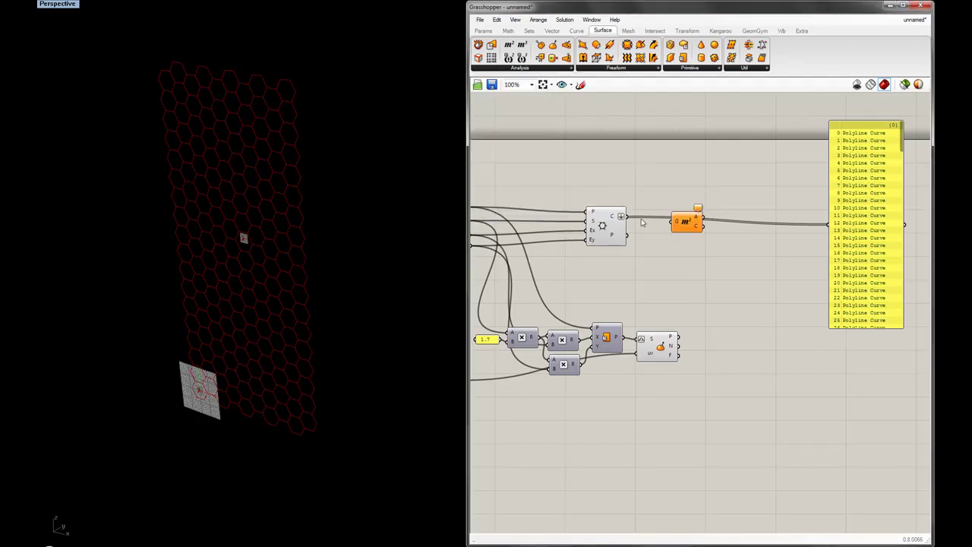
Connect the hexagonal grid's cell outlines (C) to the geometry input (G) of the Area component
{"action": "left_click_drag", "start_coordinate": [627, 216], "coordinate": [675, 221]}
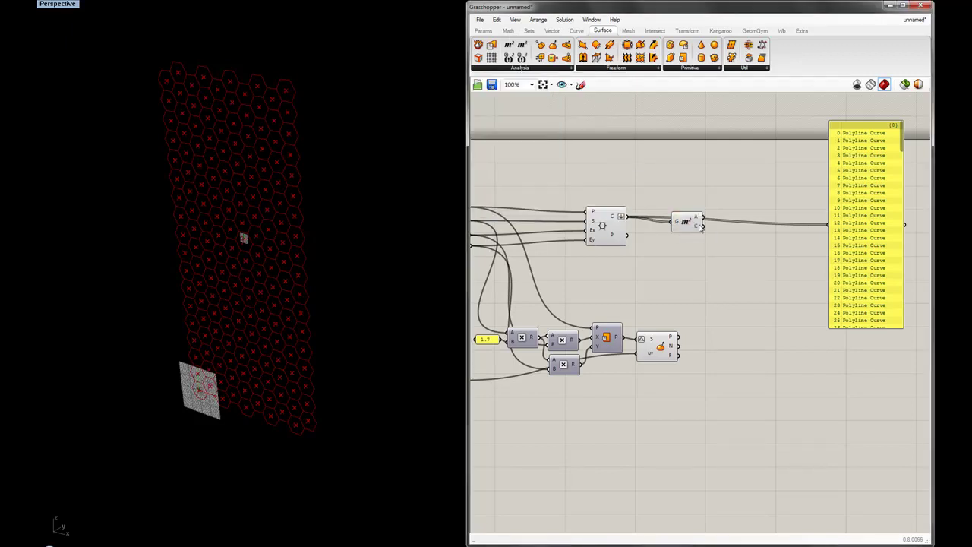
{"action": "left_click", "coordinate": [693, 221]}
{"action": "left_click", "coordinate": [717, 272]}
{"action": "right_click_drag", "start_coordinate": [716, 272], "coordinate": [709, 277]}
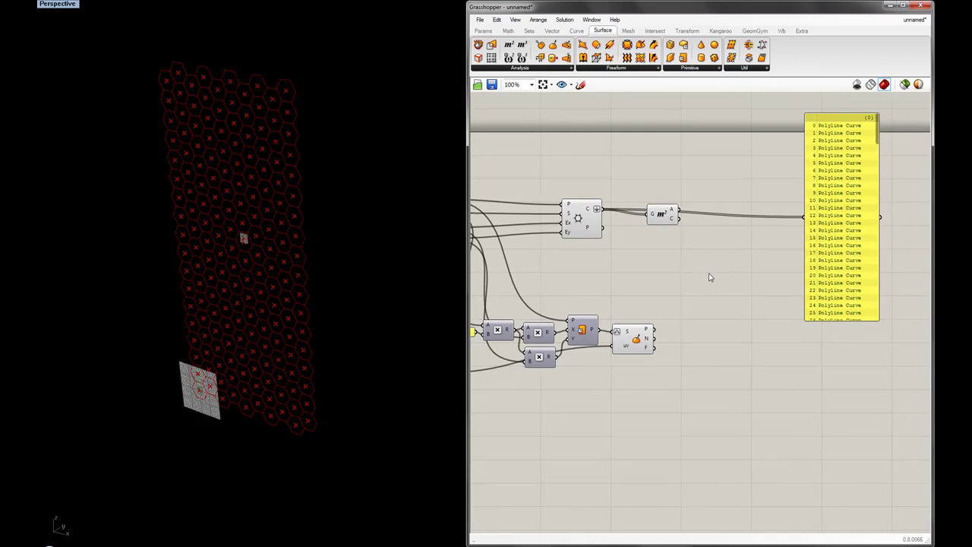
{"action": "double_click", "coordinate": [710, 276]}
{"action": "type", "text": "dis"}
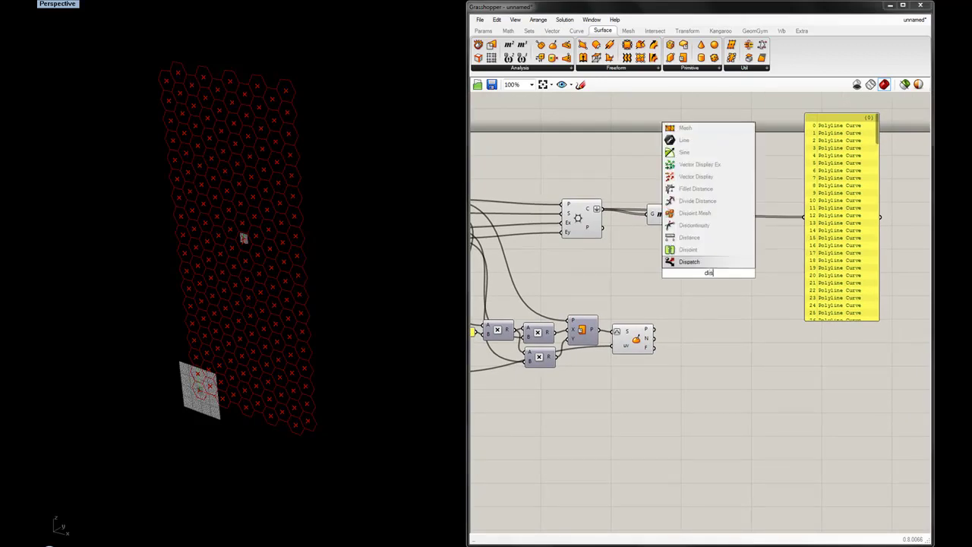
{"action": "key", "text": "Escape"}
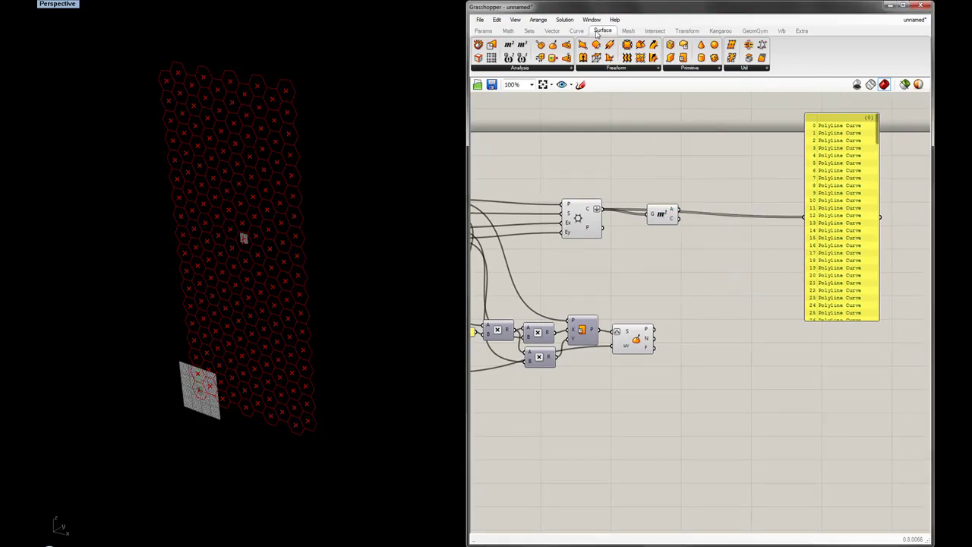
Place a Distance component and connect the area centroids (C) to A and the evaluated surface point (P) to B
{"action": "left_click", "coordinate": [552, 30]}
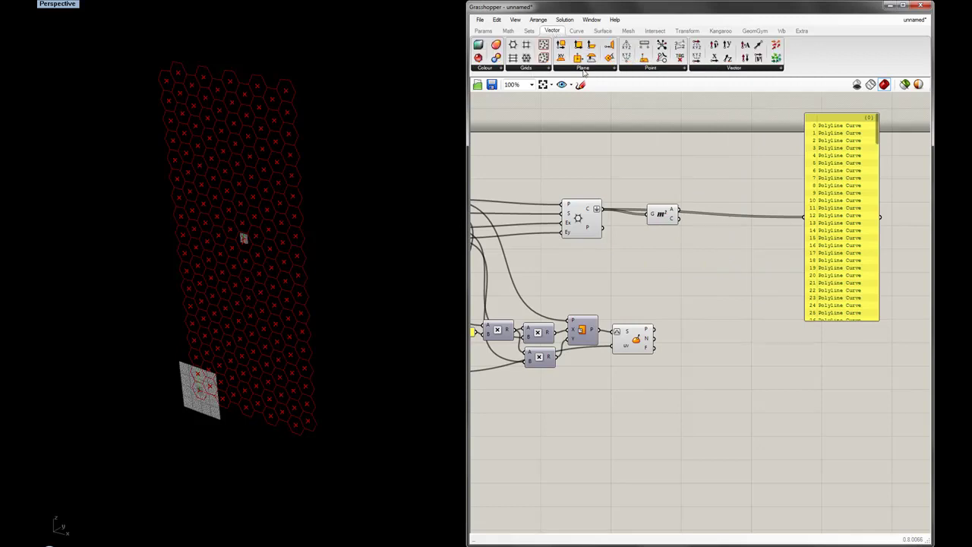
{"action": "left_click", "coordinate": [649, 68]}
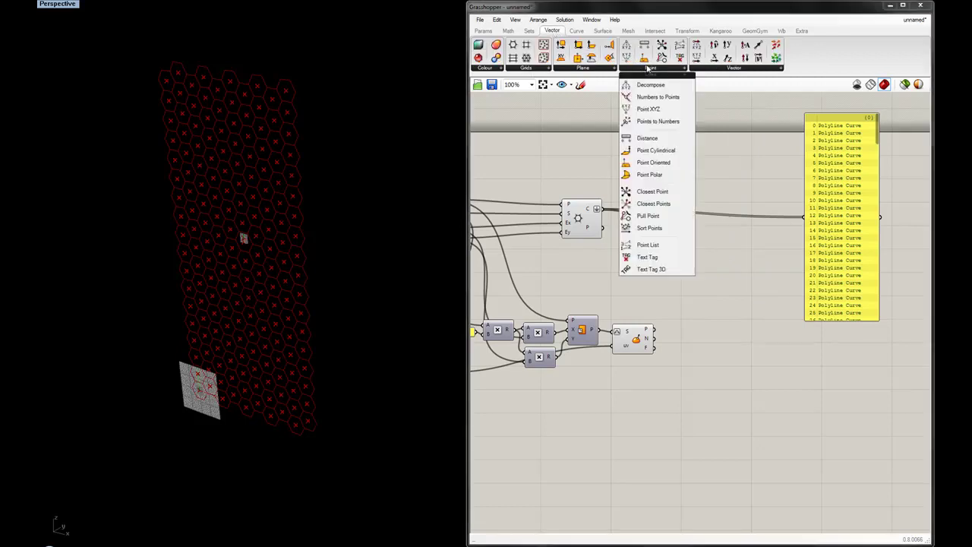
{"action": "left_click", "coordinate": [648, 138]}
{"action": "left_click", "coordinate": [728, 286]}
{"action": "left_click", "coordinate": [670, 255]}
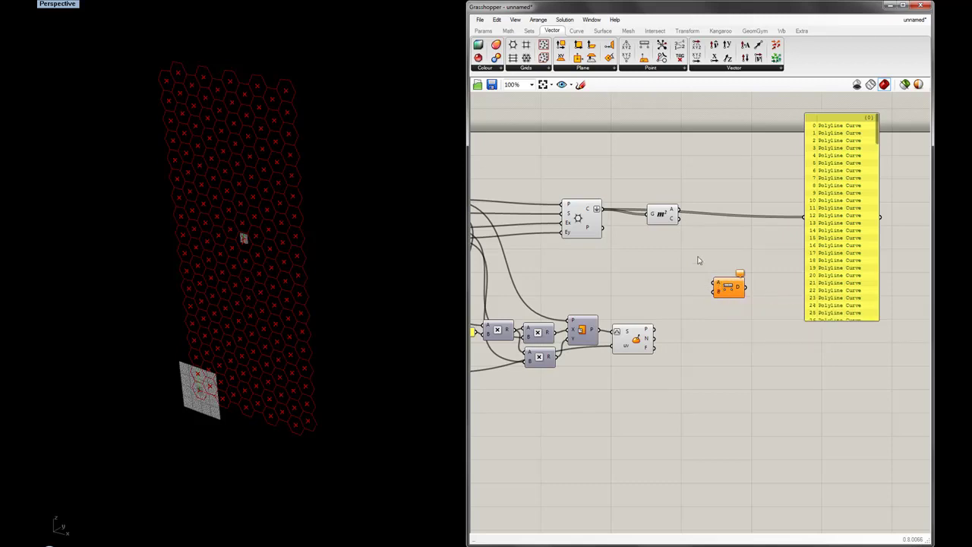
{"action": "left_click_drag", "start_coordinate": [681, 221], "coordinate": [716, 288]}
{"action": "mouse_move", "coordinate": [721, 287]}
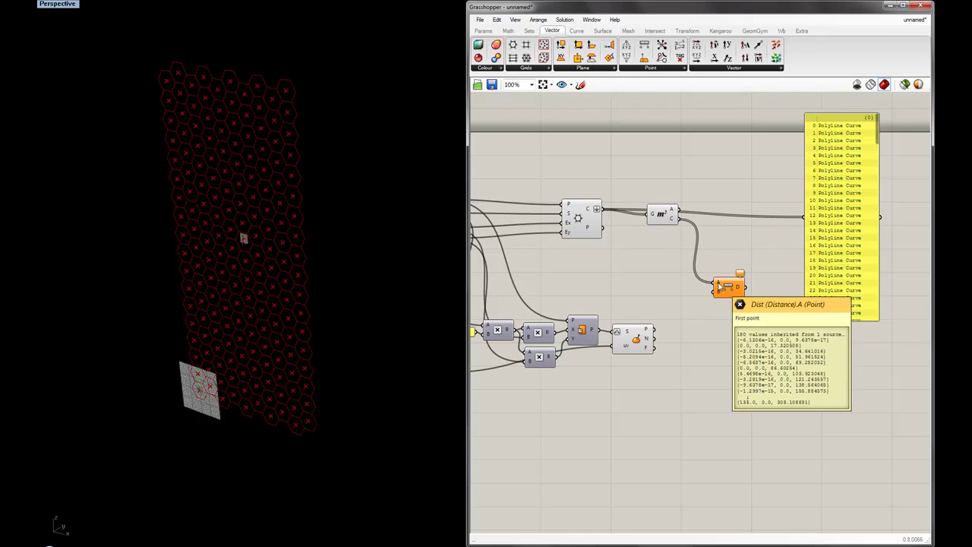
{"action": "left_click_drag", "start_coordinate": [655, 330], "coordinate": [714, 292]}
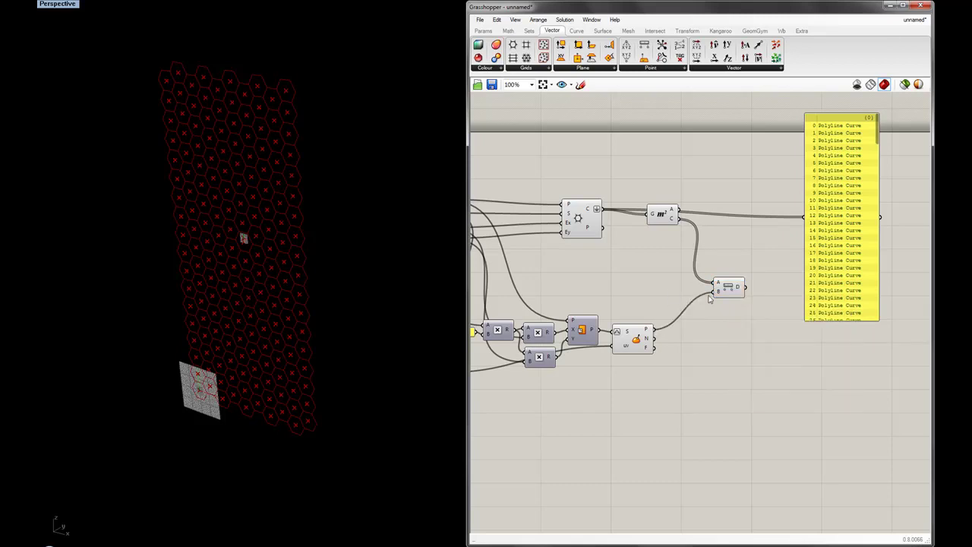
Show the Distance output (D) in the panel in place of the curve list and stretch the panel taller
{"action": "right_click_drag", "start_coordinate": [671, 256], "coordinate": [702, 282]}
{"action": "scroll", "coordinate": [702, 282], "scroll_direction": "down", "scroll_amount": 1}
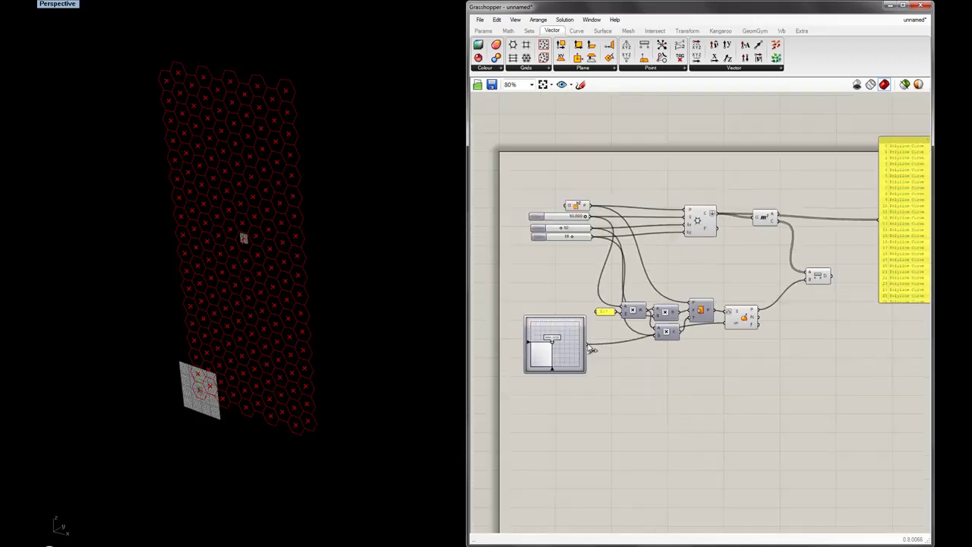
{"action": "left_click_drag", "start_coordinate": [554, 346], "coordinate": [559, 347]}
{"action": "right_click_drag", "start_coordinate": [823, 271], "coordinate": [671, 263]}
{"action": "left_click_drag", "start_coordinate": [683, 266], "coordinate": [734, 213]}
{"action": "left_click_drag", "start_coordinate": [791, 299], "coordinate": [810, 505]}
{"action": "right_click_drag", "start_coordinate": [762, 274], "coordinate": [782, 244]}
{"action": "scroll", "coordinate": [827, 160], "scroll_direction": "down", "scroll_amount": 5}
{"action": "scroll", "coordinate": [818, 122], "scroll_direction": "up", "scroll_amount": 5}
{"action": "right_click_drag", "start_coordinate": [379, 250], "coordinate": [224, 97]}
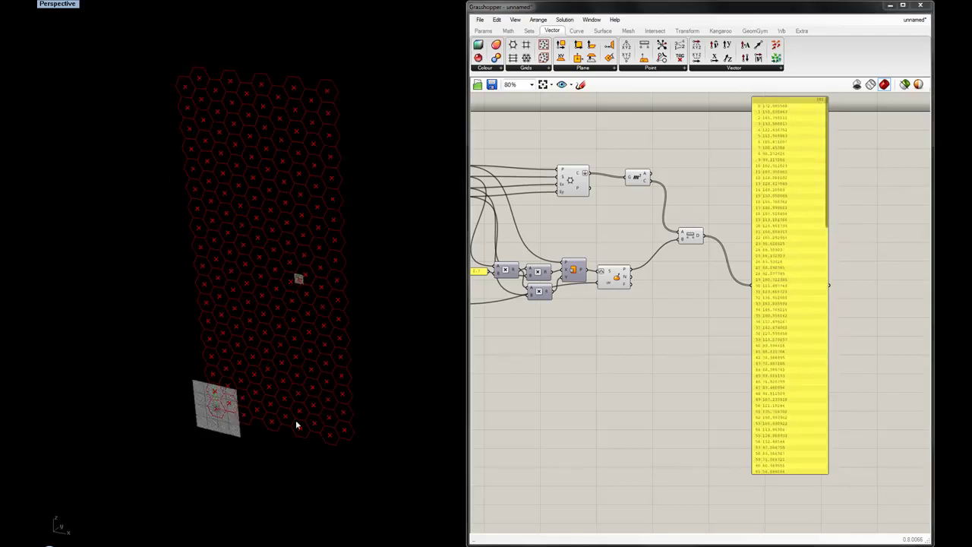
Move the Distance component closer to the Area and Evaluate Surface components
{"action": "left_click_drag", "start_coordinate": [686, 241], "coordinate": [666, 247]}
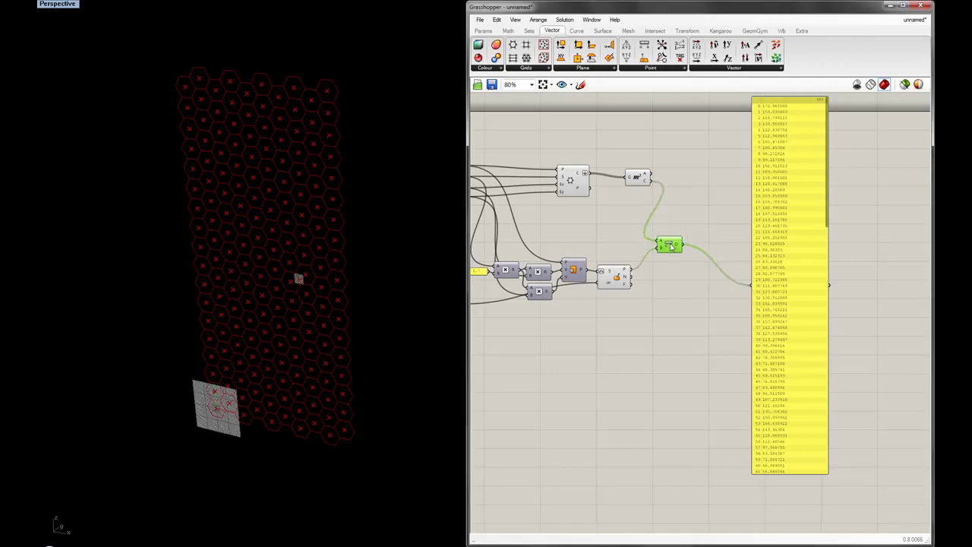
{"action": "left_click", "coordinate": [683, 229]}
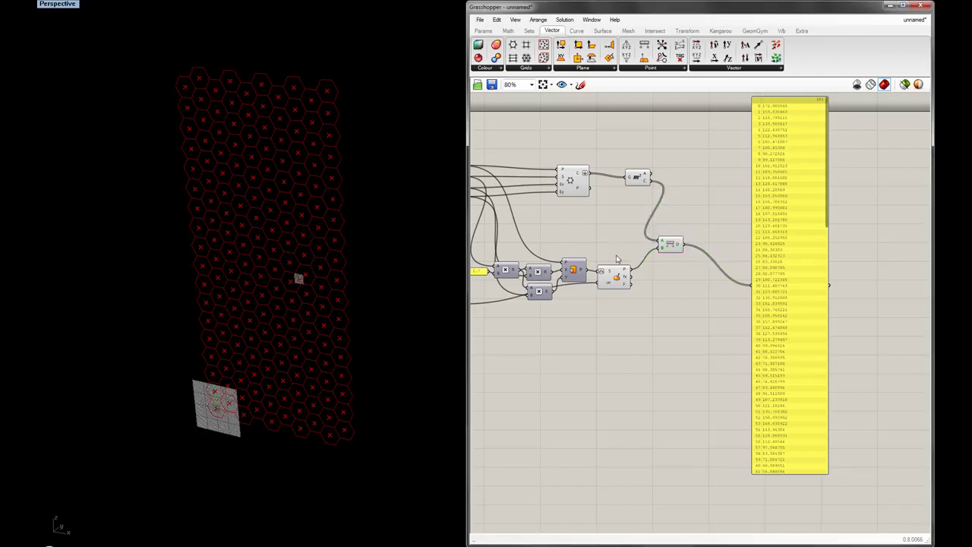
{"action": "right_click_drag", "start_coordinate": [626, 238], "coordinate": [663, 252]}
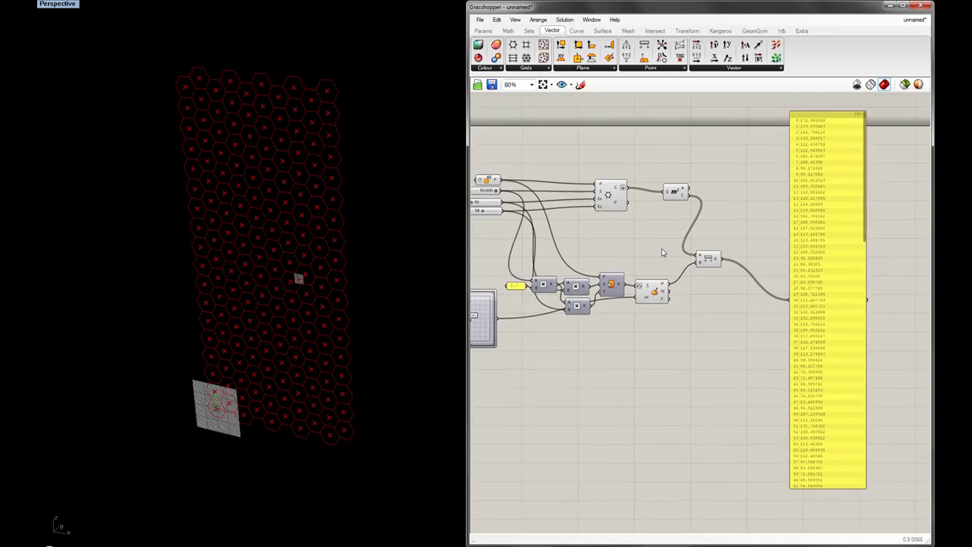
Review the distance list in the panel against the hexagonal grid's cell outlines and move the panel farther away
{"action": "scroll", "coordinate": [662, 251], "scroll_direction": "down", "scroll_amount": 1}
{"action": "left_click_drag", "start_coordinate": [792, 246], "coordinate": [813, 235]}
{"action": "scroll", "coordinate": [812, 235], "scroll_direction": "up", "scroll_amount": 1}
{"action": "scroll", "coordinate": [814, 212], "scroll_direction": "up", "scroll_amount": 1}
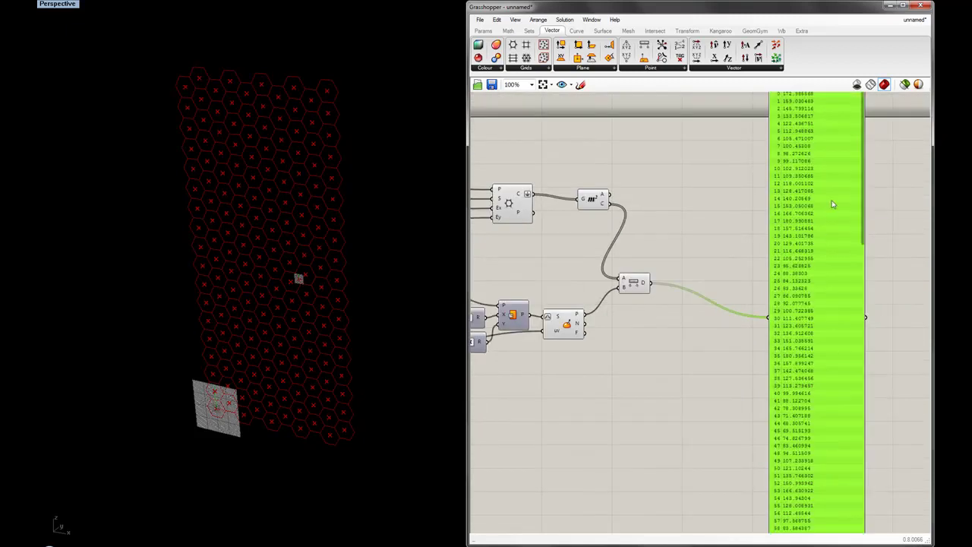
{"action": "scroll", "coordinate": [860, 319], "scroll_direction": "down", "scroll_amount": 10}
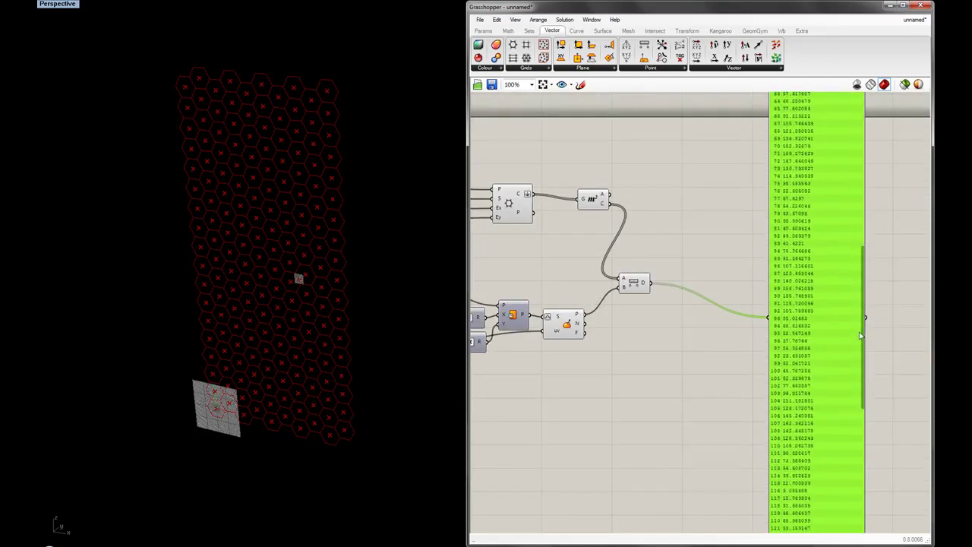
{"action": "scroll", "coordinate": [856, 313], "scroll_direction": "up", "scroll_amount": 10}
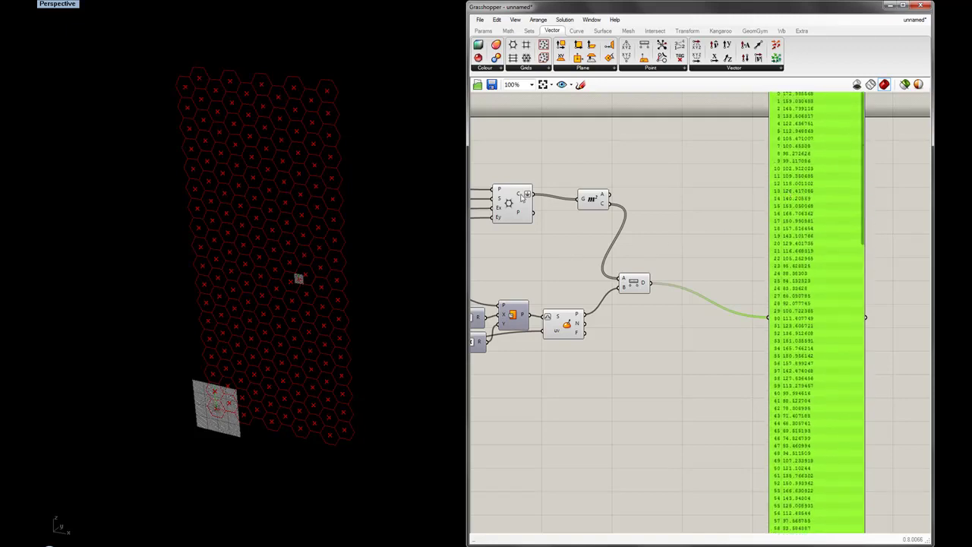
{"action": "mouse_move", "coordinate": [519, 196]}
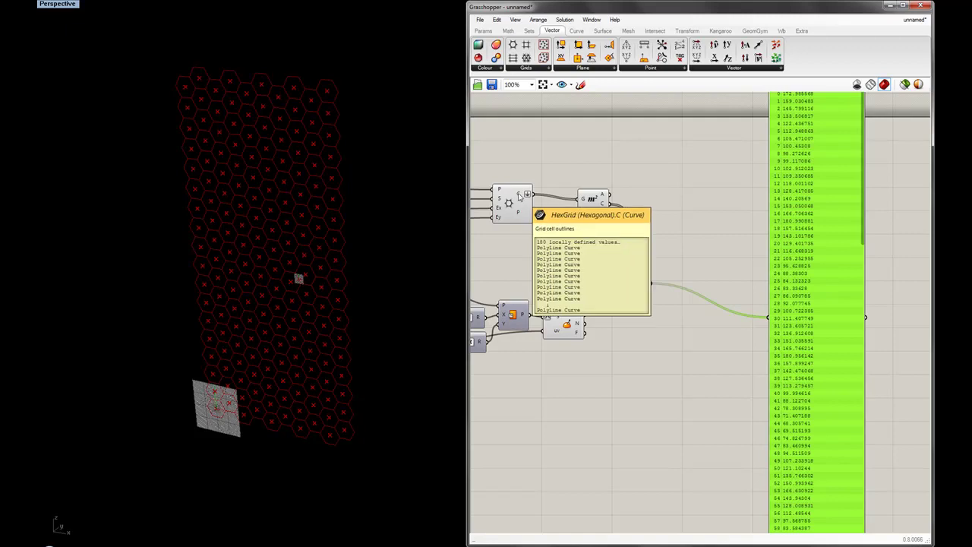
{"action": "left_click", "coordinate": [675, 238]}
{"action": "left_click_drag", "start_coordinate": [815, 270], "coordinate": [854, 269]}
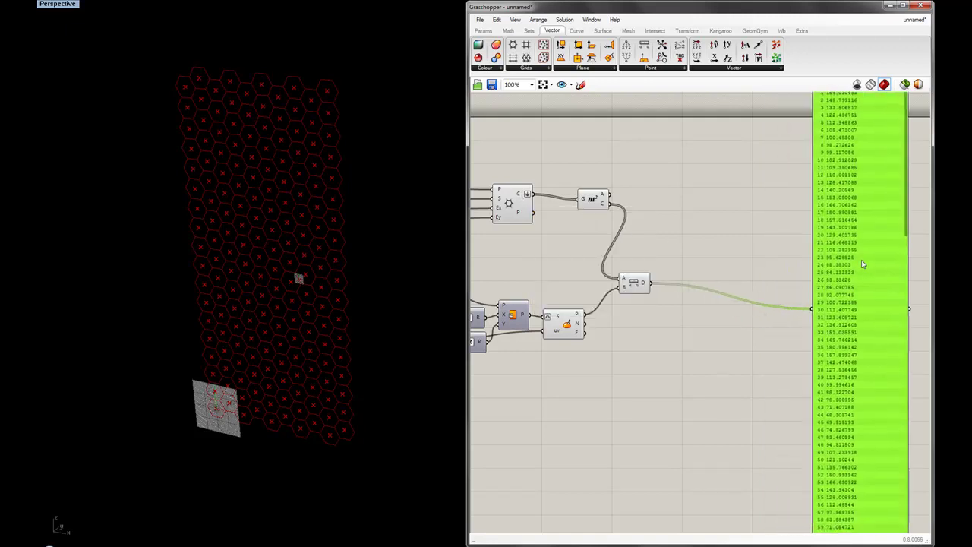
{"action": "right_click_drag", "start_coordinate": [709, 283], "coordinate": [572, 302]}
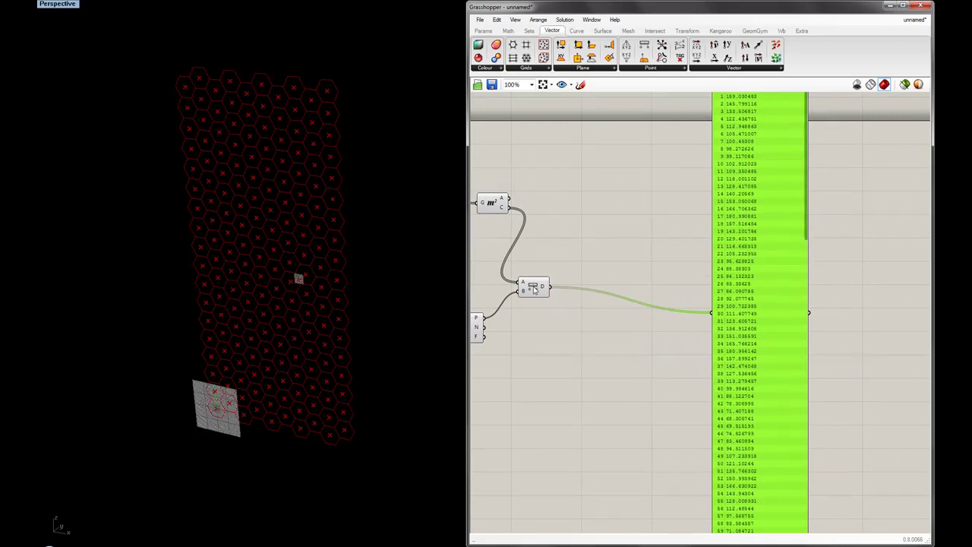
Shift the Distance component slightly away from the distance list panel
{"action": "left_click", "coordinate": [534, 288]}
{"action": "scroll", "coordinate": [545, 300], "scroll_direction": "down", "scroll_amount": 4}
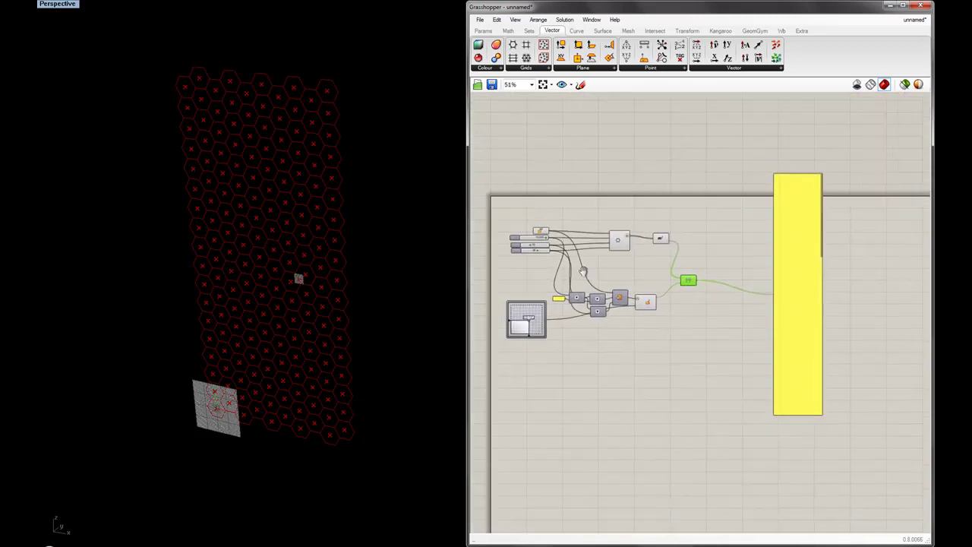
{"action": "scroll", "coordinate": [566, 275], "scroll_direction": "up", "scroll_amount": 2}
{"action": "right_click_drag", "start_coordinate": [761, 287], "coordinate": [606, 277]}
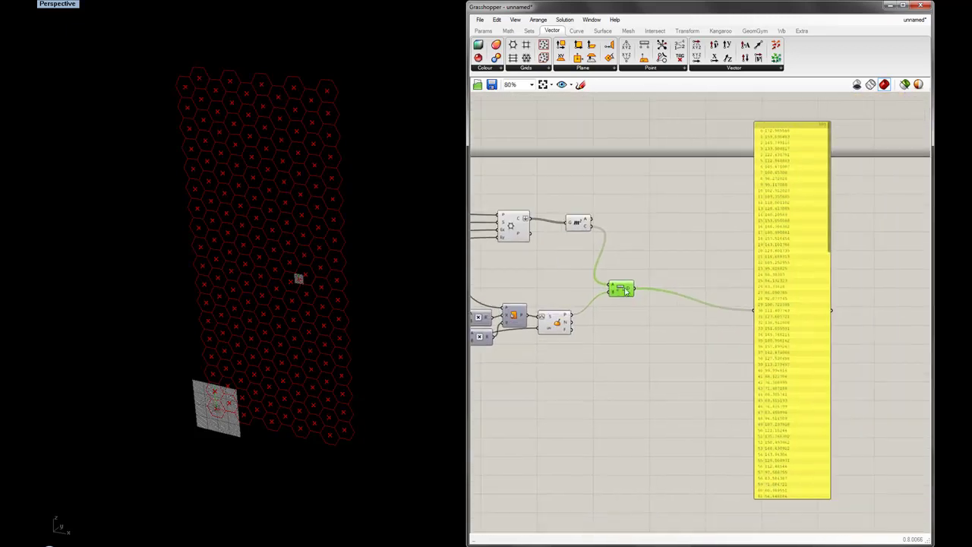
{"action": "left_click_drag", "start_coordinate": [622, 291], "coordinate": [608, 287]}
Place a Remap Numbers component after Distance and connect the distances (D) to its value input (V)
{"action": "mouse_move", "coordinate": [655, 275]}
{"action": "right_mouse_down"}
{"action": "mouse_move", "coordinate": [612, 263]}
{"action": "mouse_move", "coordinate": [658, 270]}
{"action": "right_mouse_up"}
{"action": "scroll", "coordinate": [713, 260], "scroll_direction": "up", "scroll_amount": 1}
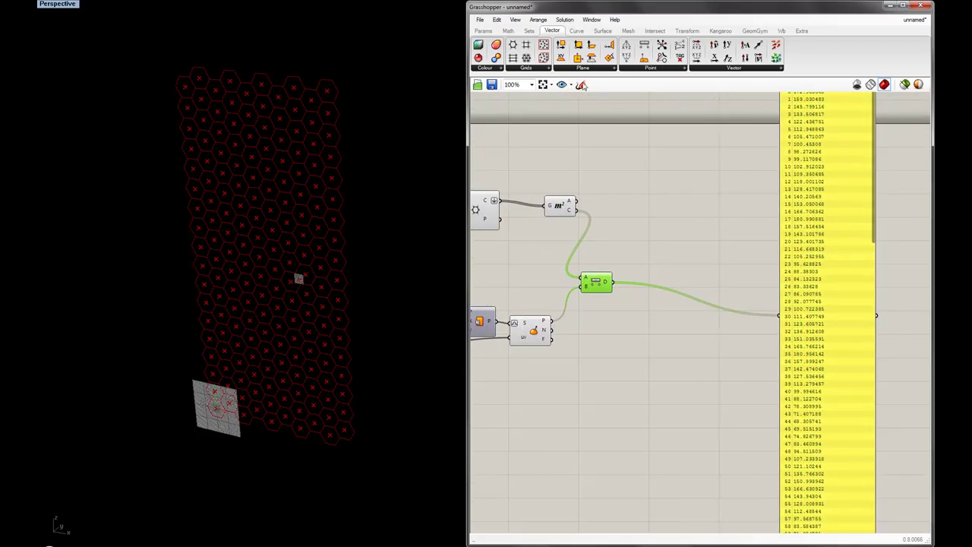
{"action": "left_click", "coordinate": [508, 31]}
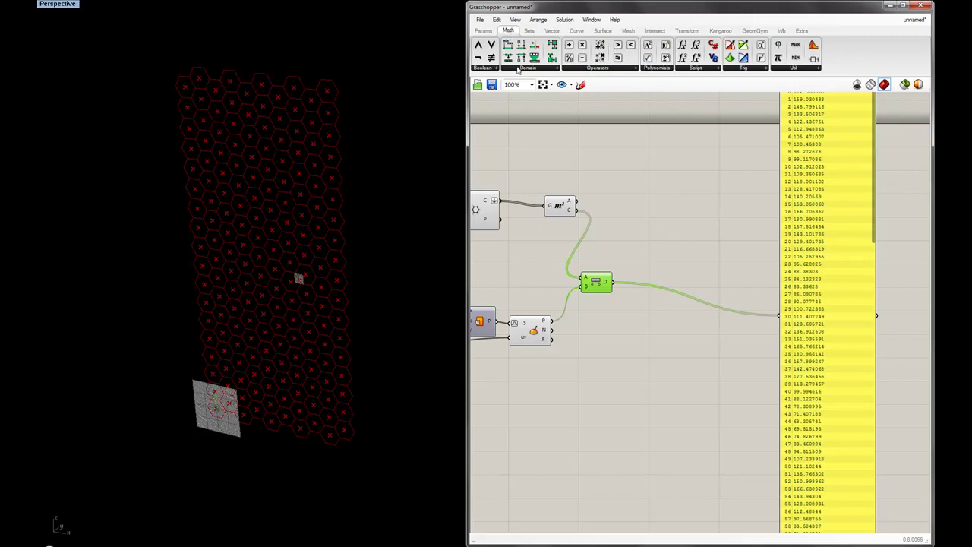
{"action": "left_click_drag", "start_coordinate": [535, 61], "coordinate": [703, 271]}
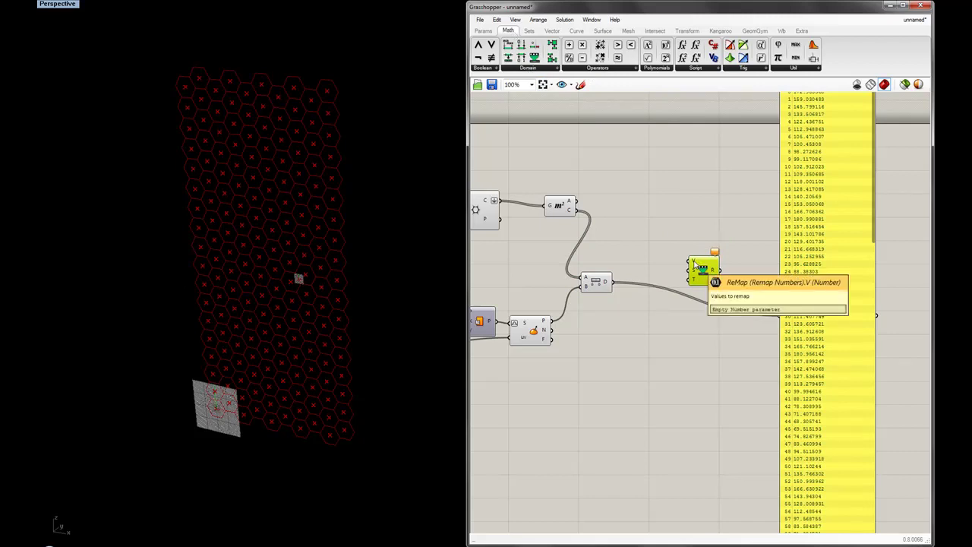
{"action": "left_click_drag", "start_coordinate": [611, 284], "coordinate": [689, 263]}
{"action": "left_click", "coordinate": [642, 262]}
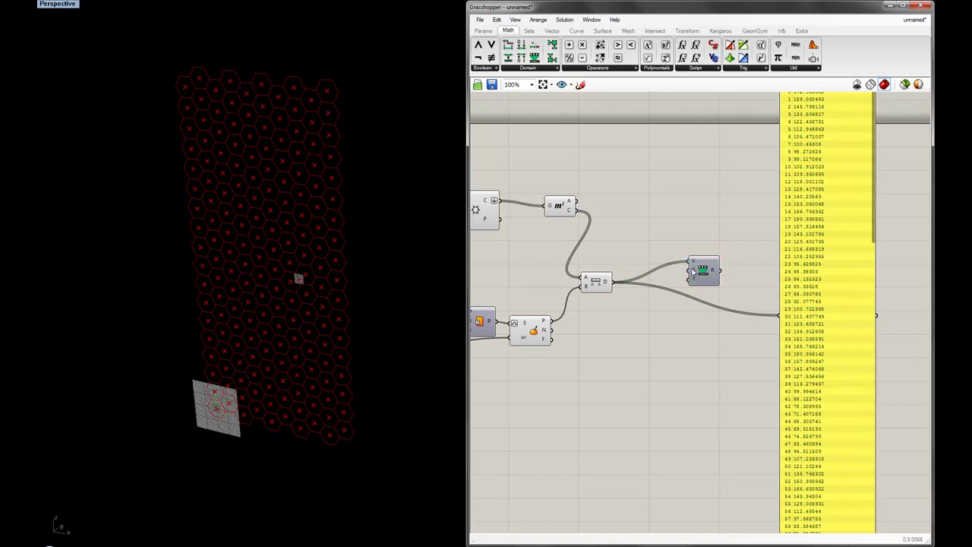
{"action": "left_click_drag", "start_coordinate": [695, 274], "coordinate": [712, 273]}
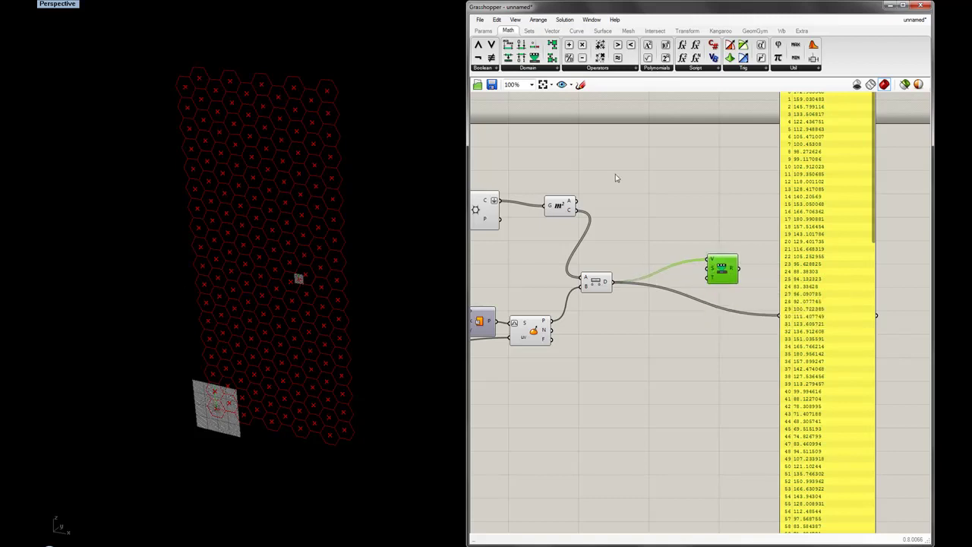
Place a Bounds component before Remap Numbers, connecting the distances to N and its domain output (I) to the source input (S)
{"action": "left_click", "coordinate": [534, 50]}
{"action": "left_click", "coordinate": [658, 260]}
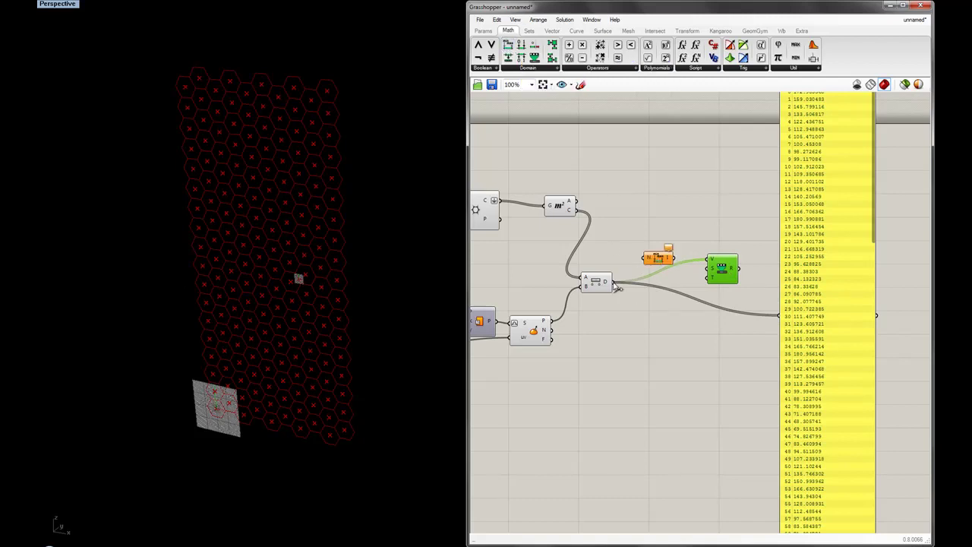
{"action": "left_click_drag", "start_coordinate": [619, 288], "coordinate": [679, 270]}
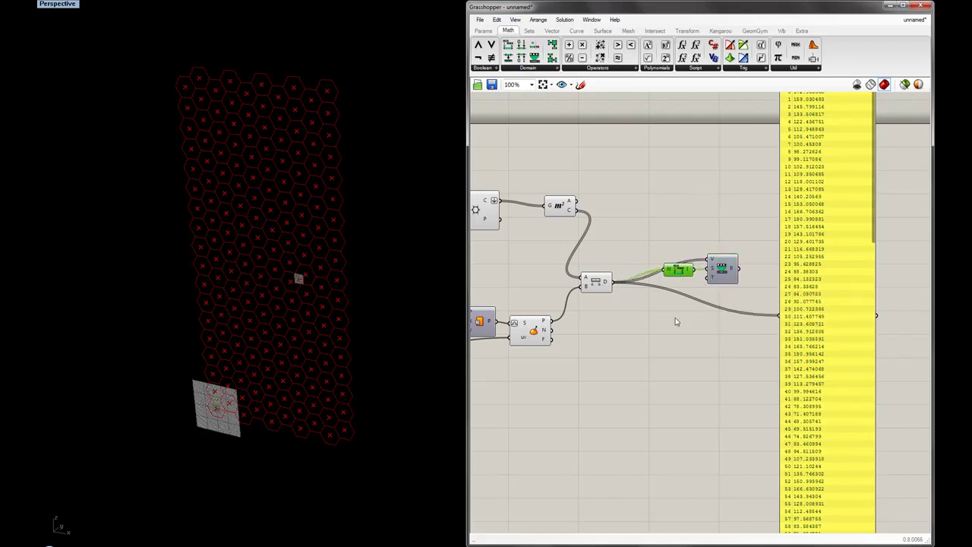
Move the panel farther away and place a Larger Than component that takes the remapped values (R) as A
{"action": "right_click_drag", "start_coordinate": [679, 321], "coordinate": [590, 302]}
{"action": "left_click_drag", "start_coordinate": [728, 325], "coordinate": [828, 327]}
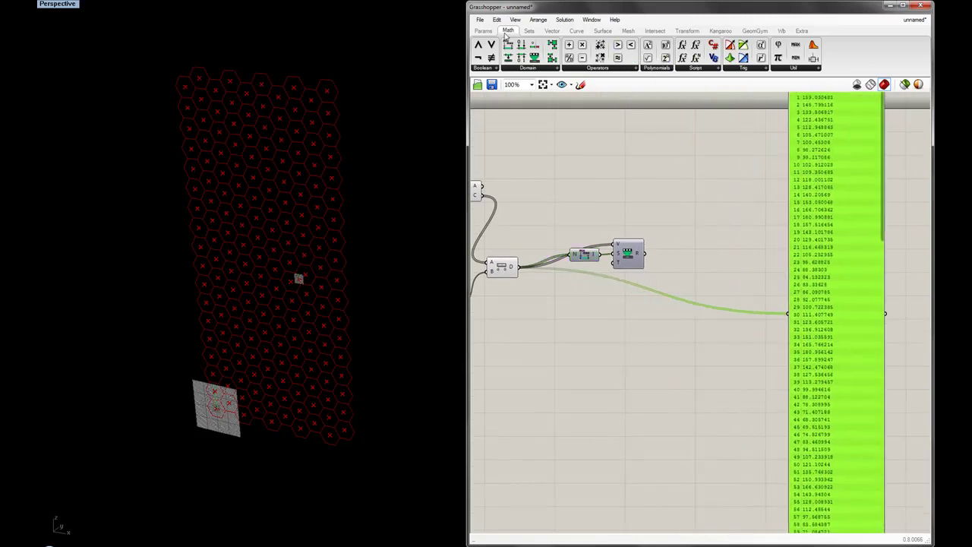
{"action": "left_click_drag", "start_coordinate": [618, 46], "coordinate": [695, 271]}
{"action": "left_click_drag", "start_coordinate": [644, 254], "coordinate": [683, 266]}
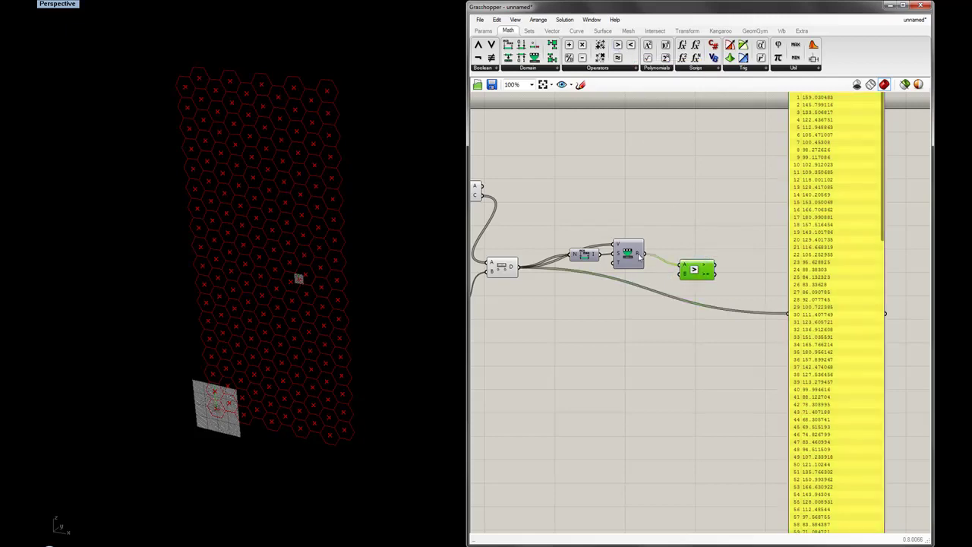
{"action": "mouse_move", "coordinate": [640, 258]}
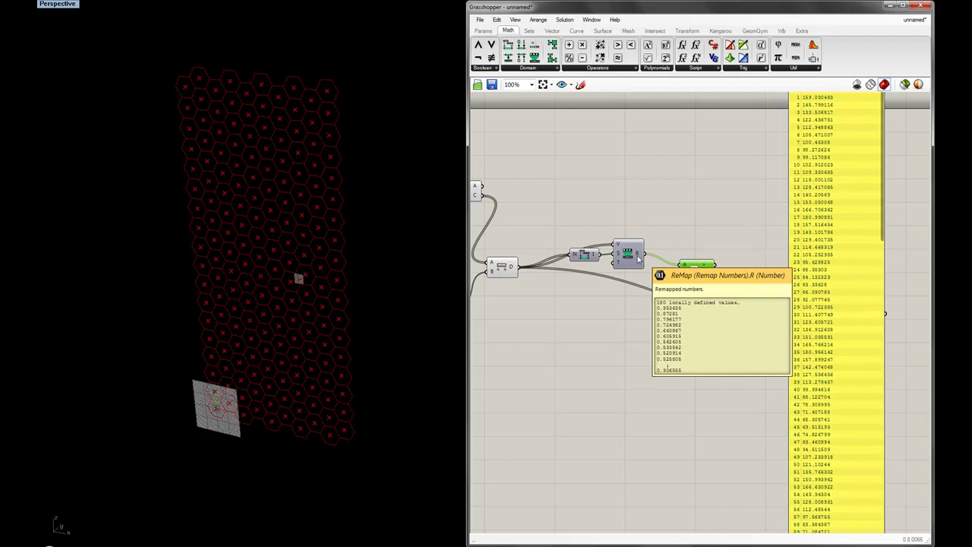
Add a number slider set to 0.720 as input B of Larger Than and list its > output in the panel
{"action": "double_click", "coordinate": [607, 321]}
{"action": "type", "text": "sli"}
{"action": "left_click", "coordinate": [616, 309]}
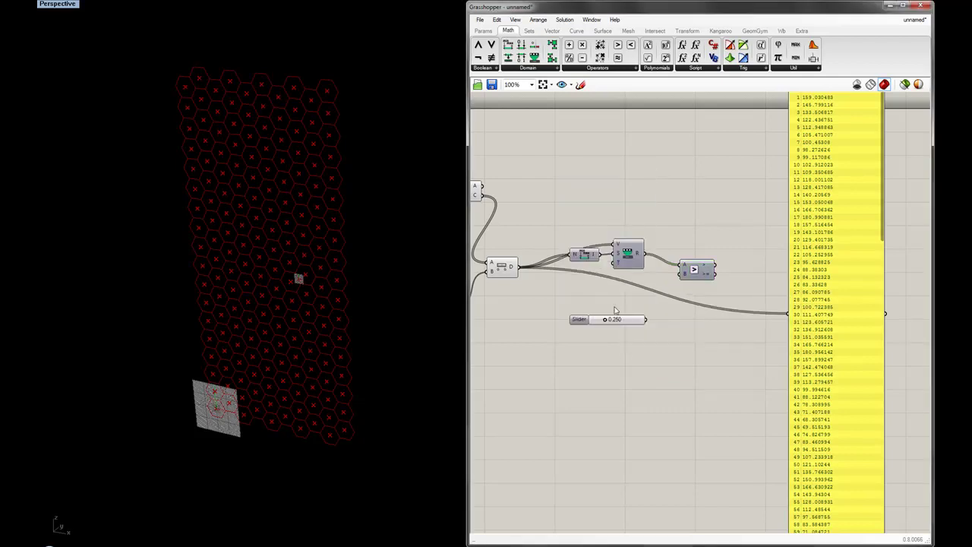
{"action": "left_click_drag", "start_coordinate": [605, 320], "coordinate": [702, 317]}
{"action": "scroll", "coordinate": [673, 306], "scroll_direction": "down", "scroll_amount": 1}
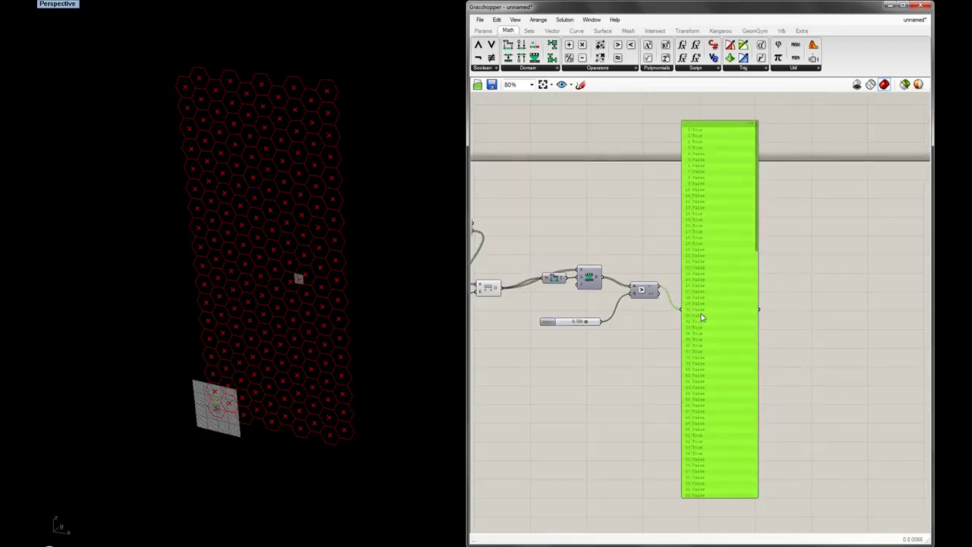
{"action": "scroll", "coordinate": [699, 248], "scroll_direction": "up", "scroll_amount": 1}
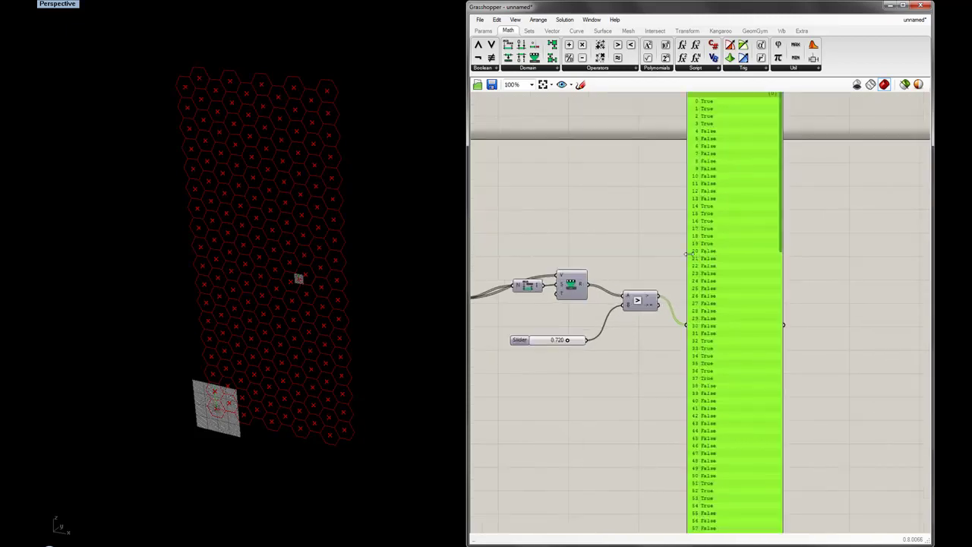
Set the threshold slider feeding Larger Than to 0.590, nudging the panel and the Larger Than component slightly
{"action": "left_click_drag", "start_coordinate": [699, 325], "coordinate": [692, 317]}
{"action": "left_click", "coordinate": [646, 299]}
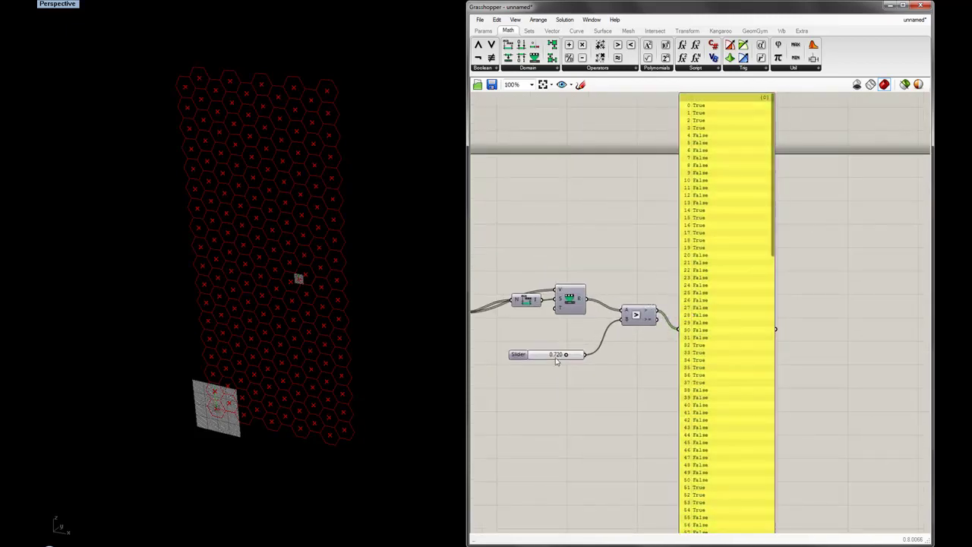
{"action": "left_click_drag", "start_coordinate": [566, 356], "coordinate": [562, 359]}
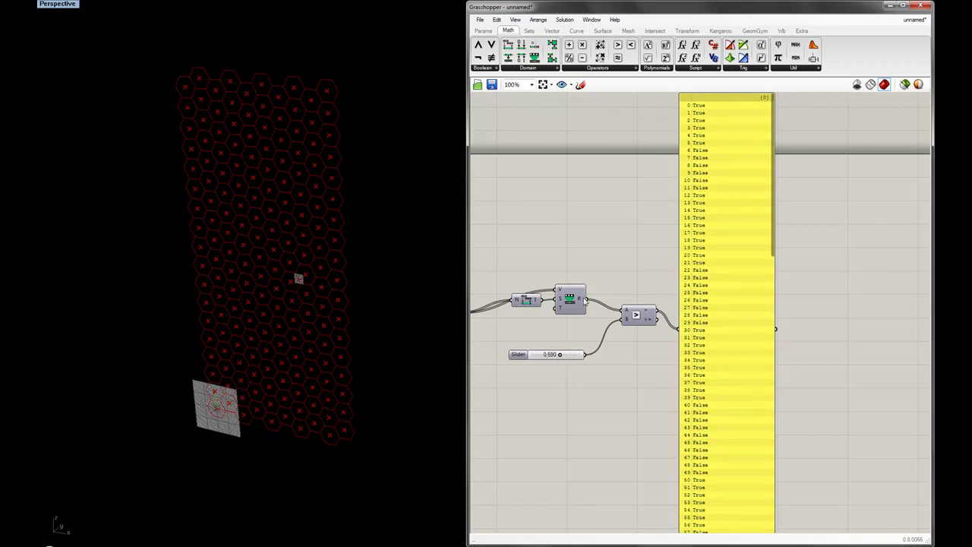
{"action": "left_click_drag", "start_coordinate": [638, 316], "coordinate": [635, 311]}
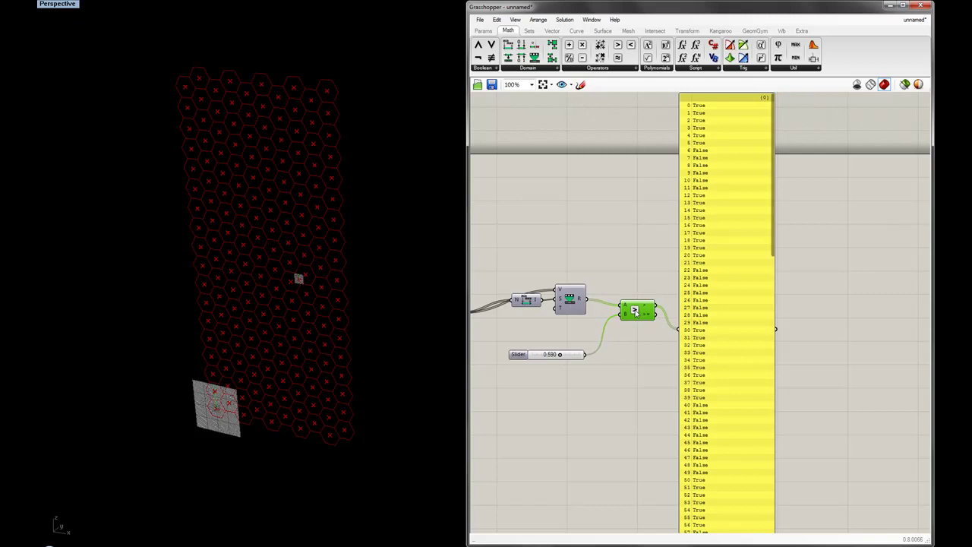
{"action": "mouse_move", "coordinate": [627, 309]}
List the remapped values (R) in a second panel beside the True/False panel and set the threshold slider to 0.890
{"action": "mouse_move", "coordinate": [701, 273]}
{"action": "left_mouse_down"}
{"action": "mouse_move", "coordinate": [745, 282]}
{"action": "mouse_move", "coordinate": [695, 270]}
{"action": "left_mouse_up"}
{"action": "left_click_drag", "start_coordinate": [798, 281], "coordinate": [790, 281]}
{"action": "left_click_drag", "start_coordinate": [592, 303], "coordinate": [664, 319]}
{"action": "right_click_drag", "start_coordinate": [627, 250], "coordinate": [630, 297]}
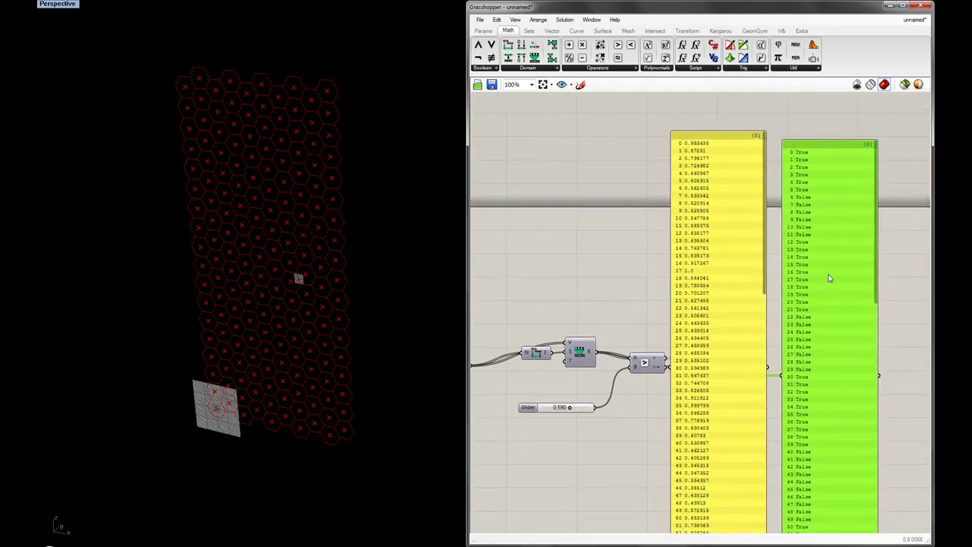
{"action": "right_click_drag", "start_coordinate": [831, 279], "coordinate": [808, 271]}
{"action": "left_click_drag", "start_coordinate": [808, 271], "coordinate": [791, 273]}
{"action": "mouse_move", "coordinate": [546, 400]}
{"action": "left_mouse_down"}
{"action": "mouse_move", "coordinate": [534, 400]}
{"action": "mouse_move", "coordinate": [560, 401]}
{"action": "left_mouse_up"}
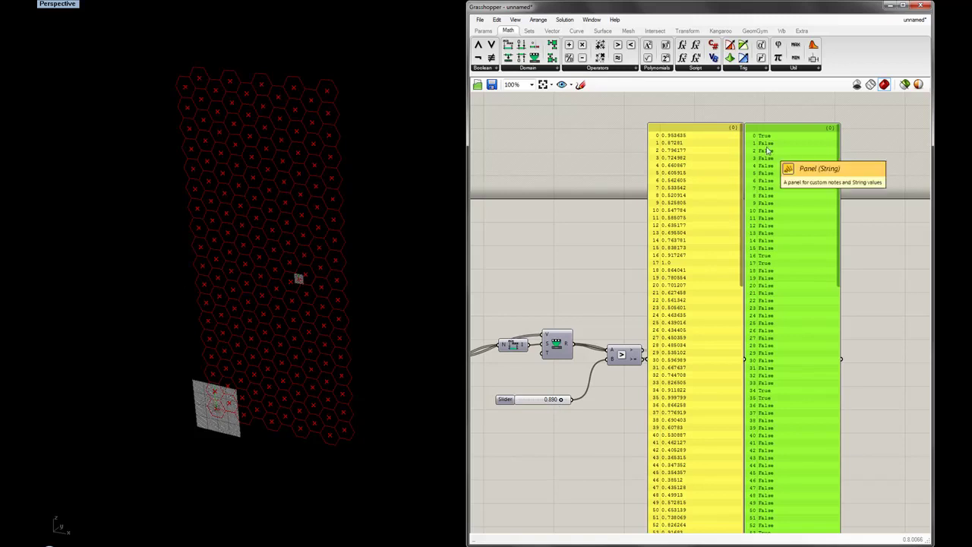
Delete both panels listing the remapped values and the True/False results
{"action": "left_click", "coordinate": [625, 267]}
{"action": "left_click_drag", "start_coordinate": [869, 308], "coordinate": [676, 290]}
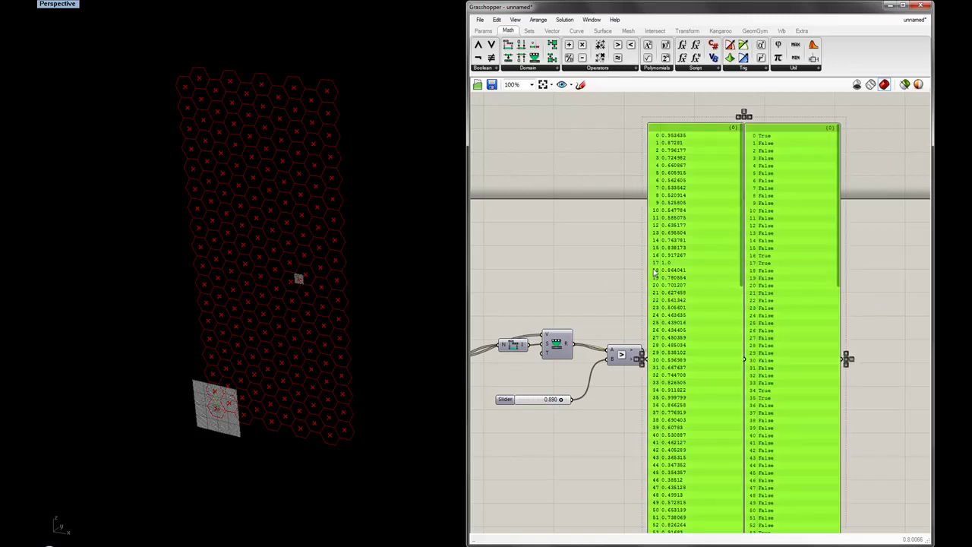
{"action": "key", "text": "Delete"}
Tighten the layout by moving Larger Than closer to Remap Numbers and the threshold slider directly beneath them
{"action": "left_click", "coordinate": [623, 362]}
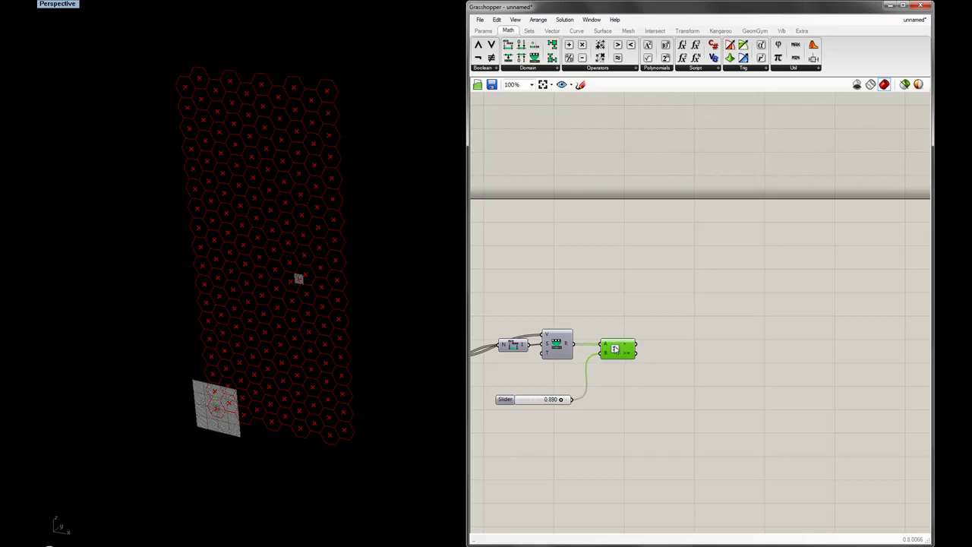
{"action": "right_click_drag", "start_coordinate": [593, 372], "coordinate": [645, 378]}
{"action": "left_click", "coordinate": [696, 428]}
{"action": "left_click_drag", "start_coordinate": [714, 435], "coordinate": [598, 381]}
{"action": "left_click", "coordinate": [606, 304]}
{"action": "left_click_drag", "start_coordinate": [660, 384], "coordinate": [648, 385]}
{"action": "left_click_drag", "start_coordinate": [581, 433], "coordinate": [587, 402]}
{"action": "right_click_drag", "start_coordinate": [569, 310], "coordinate": [640, 303]}
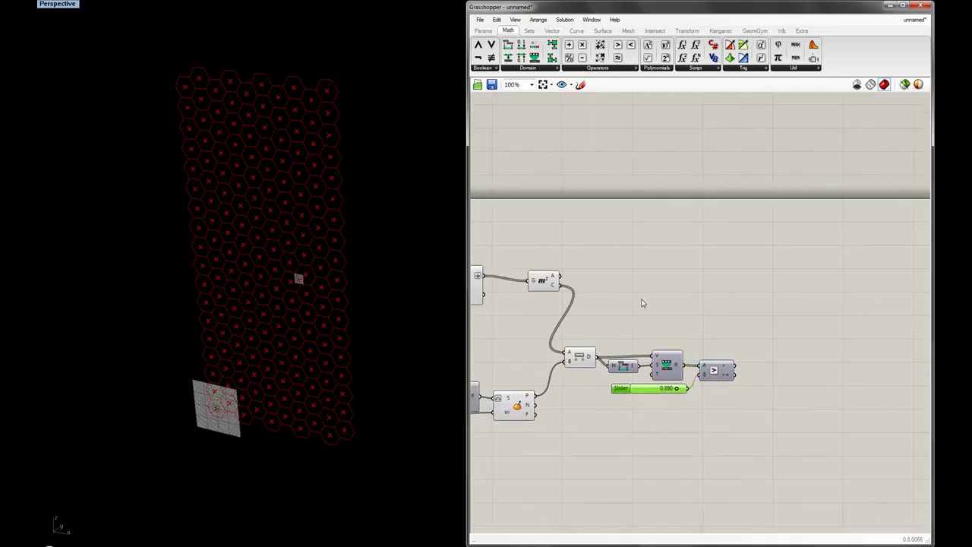
Place a Dispatch component beyond and slightly above the Larger Than component
{"action": "scroll", "coordinate": [640, 303], "scroll_direction": "down", "scroll_amount": 1}
{"action": "left_click", "coordinate": [670, 308]}
{"action": "mouse_move", "coordinate": [709, 356]}
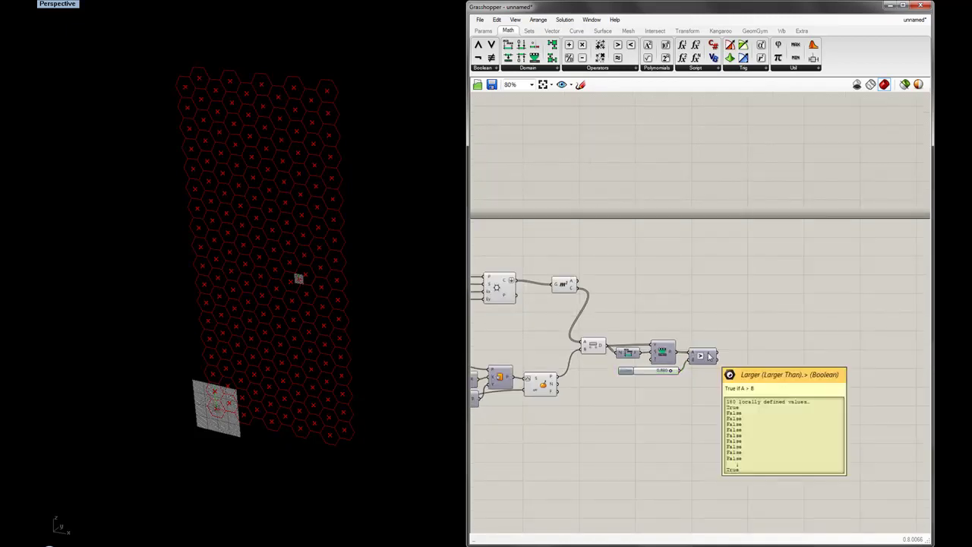
{"action": "left_click", "coordinate": [529, 31]}
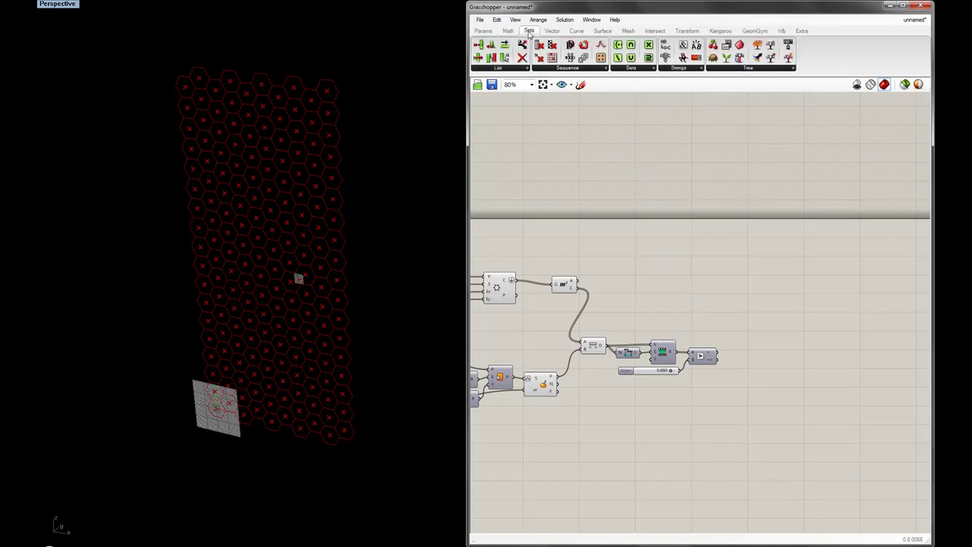
{"action": "left_click", "coordinate": [513, 69]}
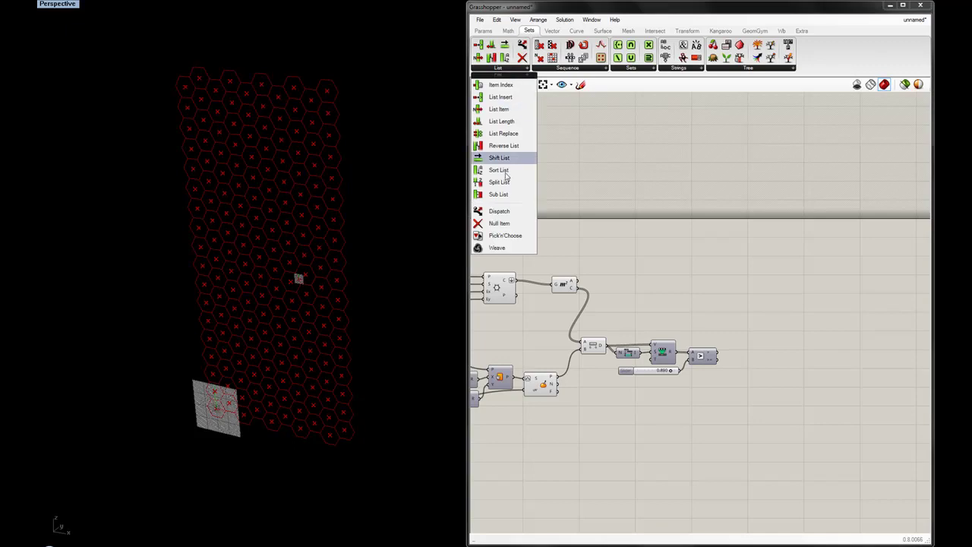
{"action": "left_click", "coordinate": [499, 211]}
{"action": "left_click", "coordinate": [762, 275]}
{"action": "right_click_drag", "start_coordinate": [763, 275], "coordinate": [686, 256]}
{"action": "left_click_drag", "start_coordinate": [683, 237], "coordinate": [685, 251]}
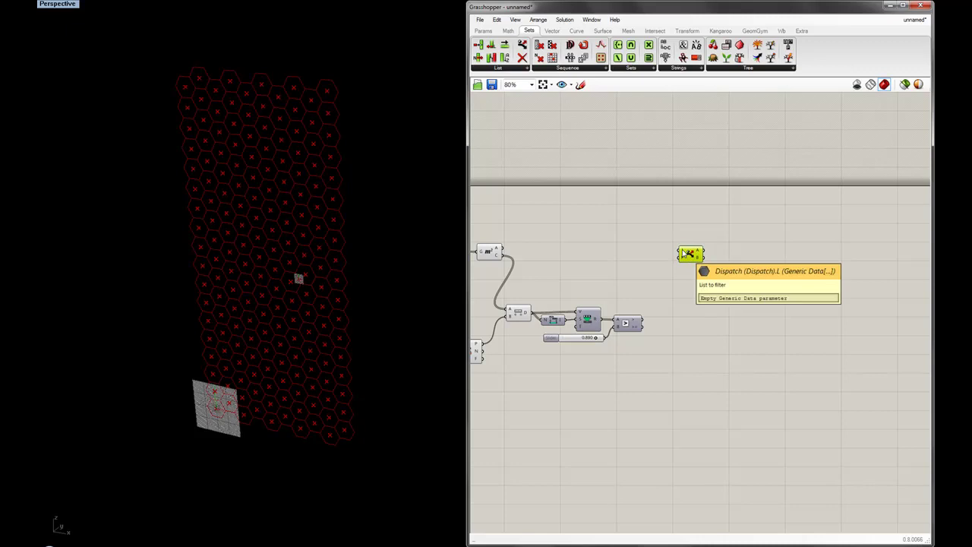
Connect the > output of Larger Than to the pattern input (P) of Dispatch
{"action": "scroll", "coordinate": [683, 259], "scroll_direction": "up", "scroll_amount": 5}
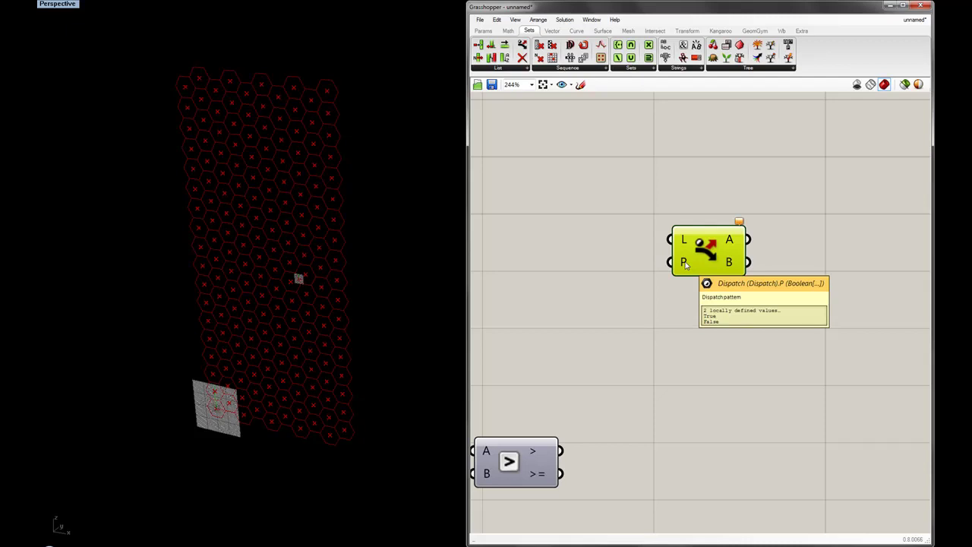
{"action": "scroll", "coordinate": [686, 262], "scroll_direction": "down", "scroll_amount": 1}
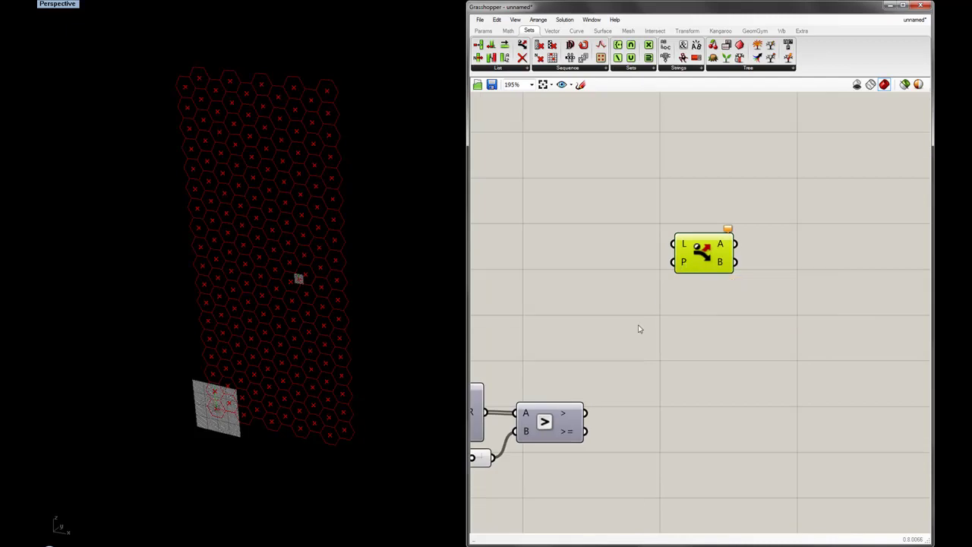
{"action": "right_click_drag", "start_coordinate": [658, 300], "coordinate": [716, 341]}
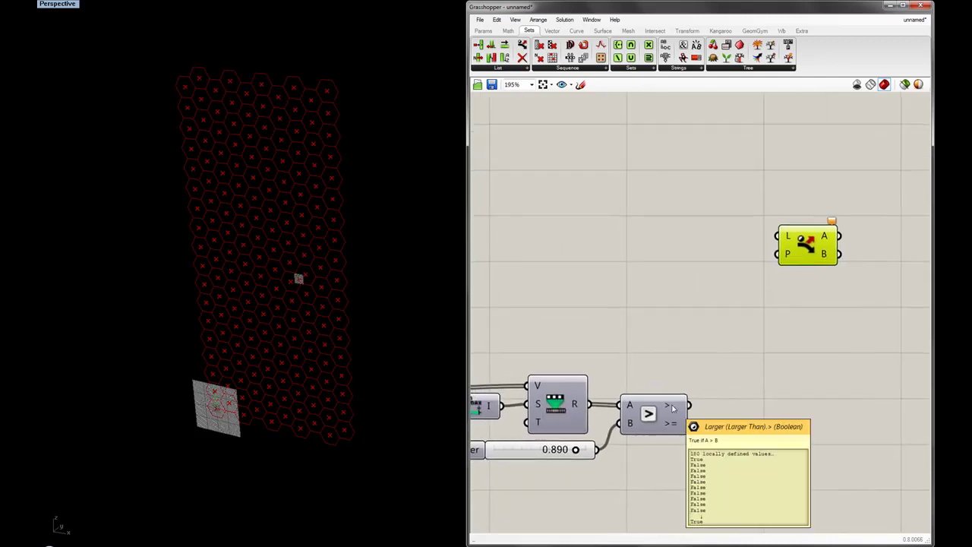
{"action": "left_click_drag", "start_coordinate": [689, 406], "coordinate": [784, 258]}
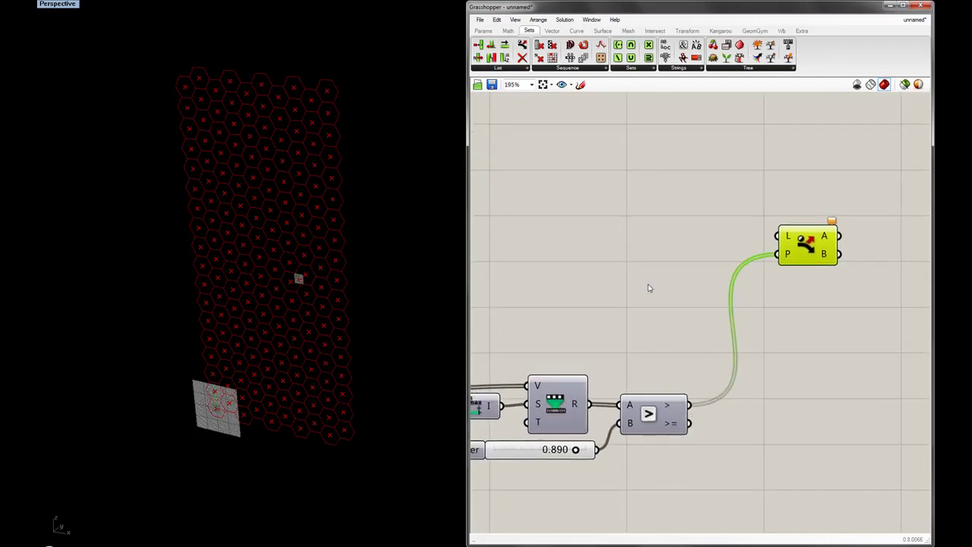
Move the Area component lower and connect the hexagonal cells output (C) to the list input (L) of Dispatch
{"action": "scroll", "coordinate": [749, 295], "scroll_direction": "down", "scroll_amount": 3}
{"action": "scroll", "coordinate": [627, 287], "scroll_direction": "down", "scroll_amount": 2}
{"action": "left_click_drag", "start_coordinate": [566, 272], "coordinate": [562, 306]}
{"action": "left_click_drag", "start_coordinate": [525, 271], "coordinate": [760, 269]}
{"action": "left_click", "coordinate": [704, 240]}
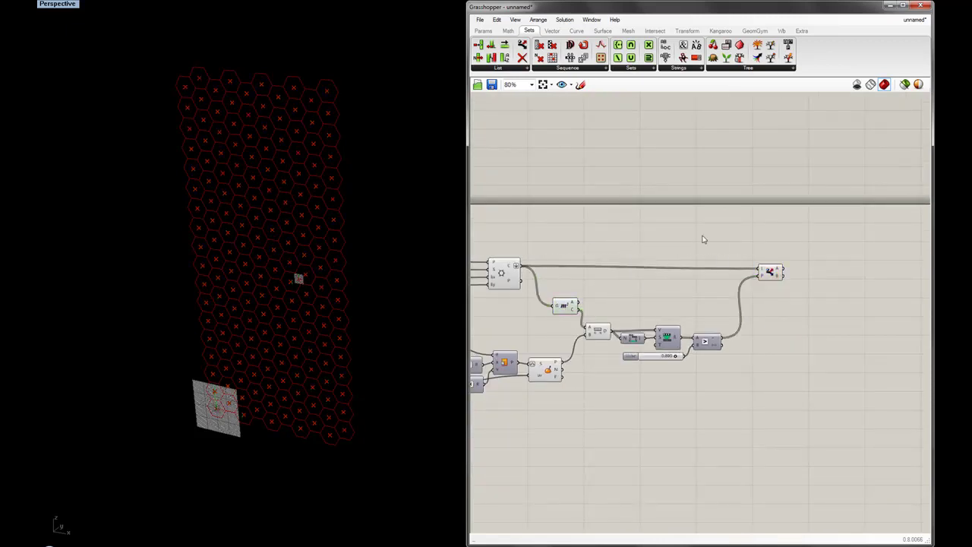
Disable the preview of the upstream components, from the grid inputs and MD slider through to Distance
{"action": "scroll", "coordinate": [704, 239], "scroll_direction": "down", "scroll_amount": 1}
{"action": "left_click_drag", "start_coordinate": [736, 363], "coordinate": [550, 223]}
{"action": "middle_click", "coordinate": [549, 224]}
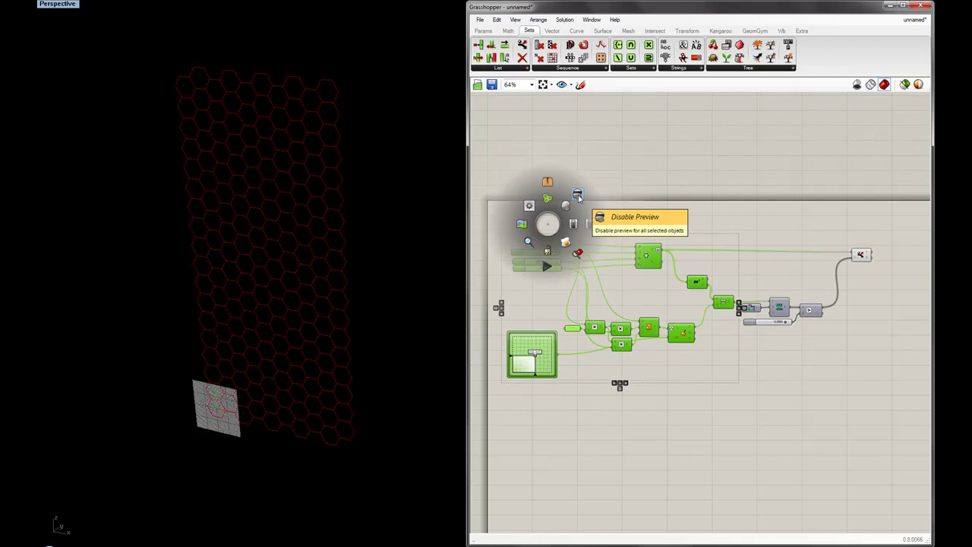
{"action": "left_click", "coordinate": [577, 195]}
{"action": "left_click", "coordinate": [671, 205]}
{"action": "right_click_drag", "start_coordinate": [744, 206], "coordinate": [642, 212]}
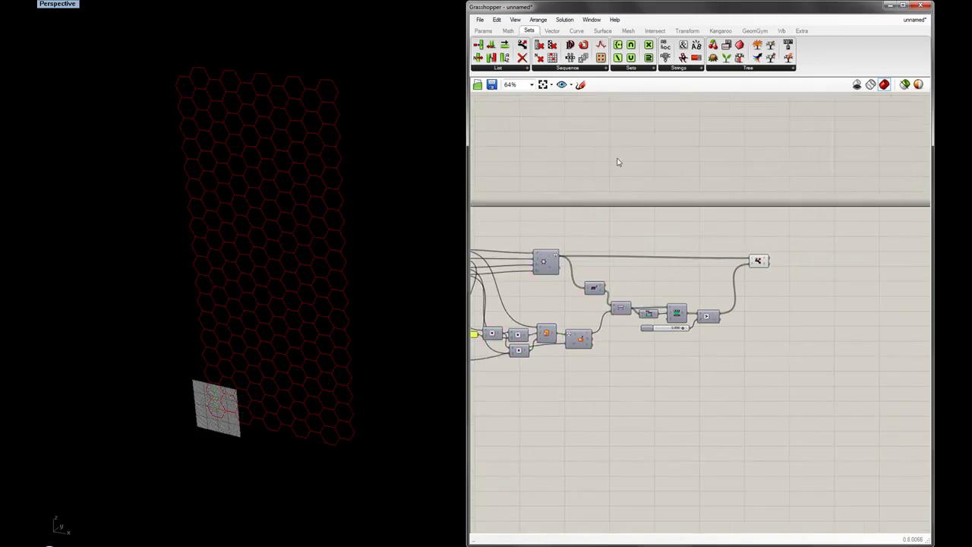
Place two Curve parameters after Dispatch and connect outputs A and B to them, one each
{"action": "left_click", "coordinate": [484, 31]}
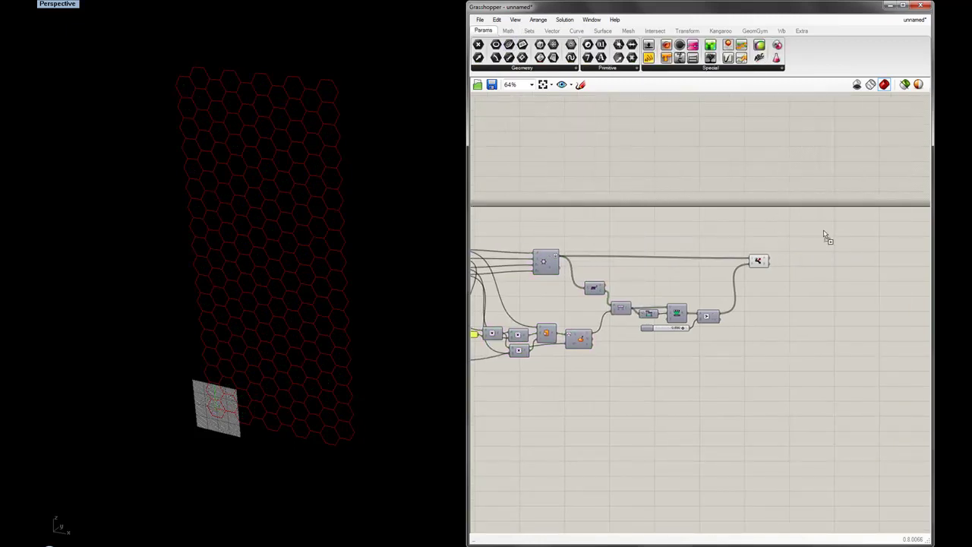
{"action": "left_click_drag", "start_coordinate": [817, 247], "coordinate": [800, 271]}
{"action": "left_click", "coordinate": [786, 305]}
{"action": "left_click", "coordinate": [797, 253]}
{"action": "left_click", "coordinate": [799, 268]}
{"action": "right_click_drag", "start_coordinate": [785, 296], "coordinate": [804, 283]}
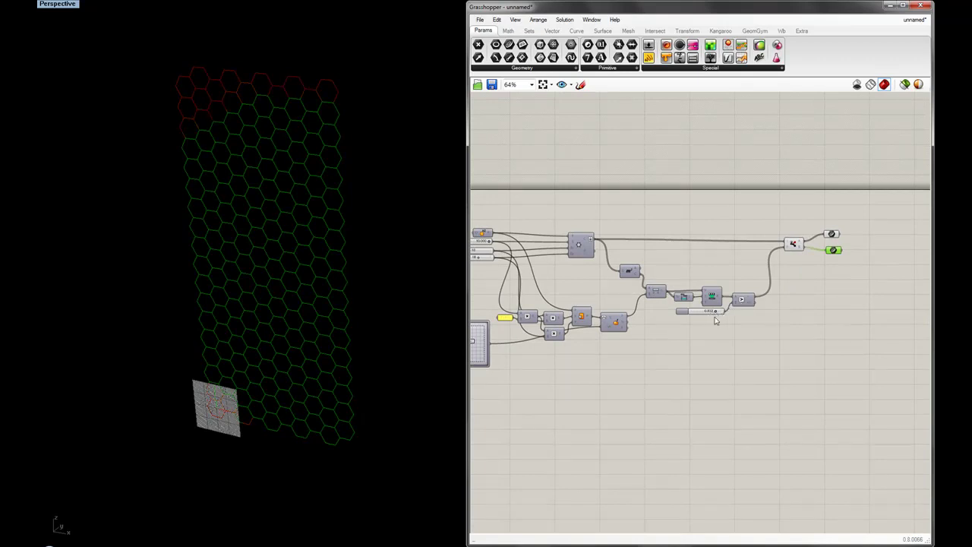
Test the threshold slider at 0.000, raise it to 0.232, and check the split of the hexagons in the viewport
{"action": "scroll", "coordinate": [718, 313], "scroll_direction": "up", "scroll_amount": 4}
{"action": "left_click_drag", "start_coordinate": [711, 328], "coordinate": [661, 329]}
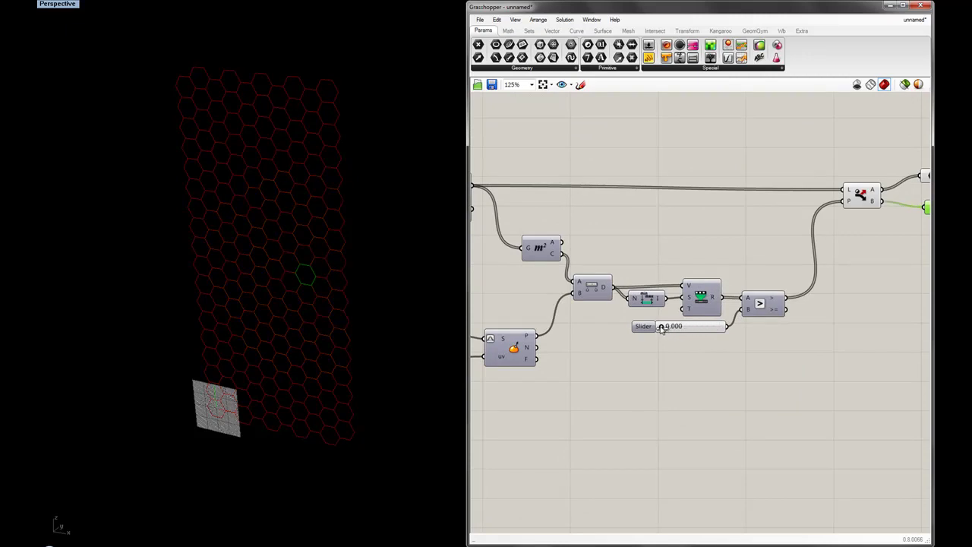
{"action": "right_click_drag", "start_coordinate": [321, 304], "coordinate": [307, 262]}
{"action": "left_click_drag", "start_coordinate": [659, 335], "coordinate": [679, 332]}
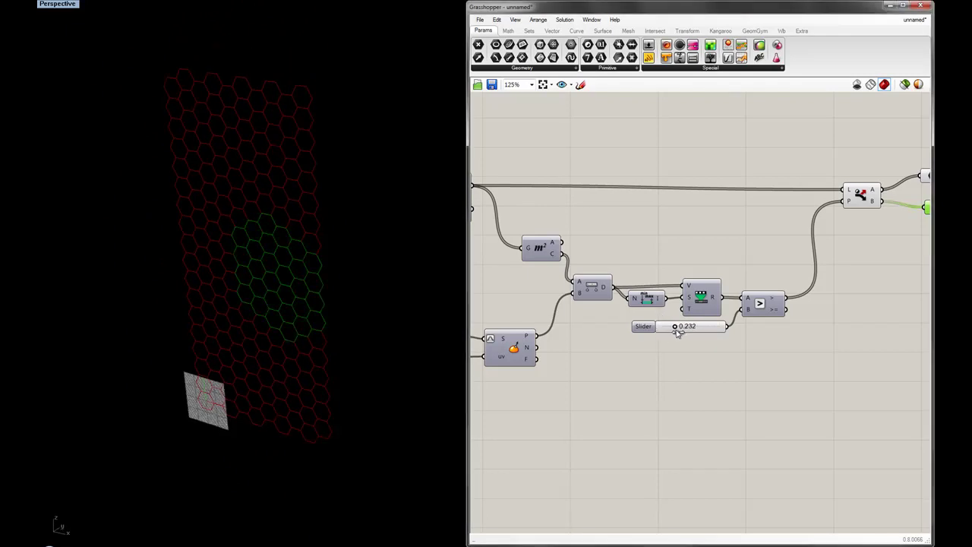
Shift the attractor point by moving the MD slider's handle slightly, relocating the group of hexagons around it
{"action": "scroll", "coordinate": [677, 354], "scroll_direction": "down", "scroll_amount": 3}
{"action": "right_click_drag", "start_coordinate": [677, 354], "coordinate": [733, 359]}
{"action": "mouse_move", "coordinate": [550, 355]}
{"action": "left_mouse_down"}
{"action": "mouse_move", "coordinate": [540, 367]}
{"action": "mouse_move", "coordinate": [554, 368]}
{"action": "mouse_move", "coordinate": [553, 342]}
{"action": "mouse_move", "coordinate": [532, 335]}
{"action": "mouse_move", "coordinate": [526, 355]}
{"action": "mouse_move", "coordinate": [554, 344]}
{"action": "mouse_move", "coordinate": [535, 363]}
{"action": "mouse_move", "coordinate": [536, 346]}
{"action": "mouse_move", "coordinate": [543, 351]}
{"action": "left_mouse_up"}
{"action": "right_click_drag", "start_coordinate": [758, 374], "coordinate": [612, 362]}
{"action": "scroll", "coordinate": [612, 363], "scroll_direction": "down", "scroll_amount": 1}
{"action": "left_click_drag", "start_coordinate": [772, 336], "coordinate": [659, 295]}
{"action": "left_click", "coordinate": [670, 269]}
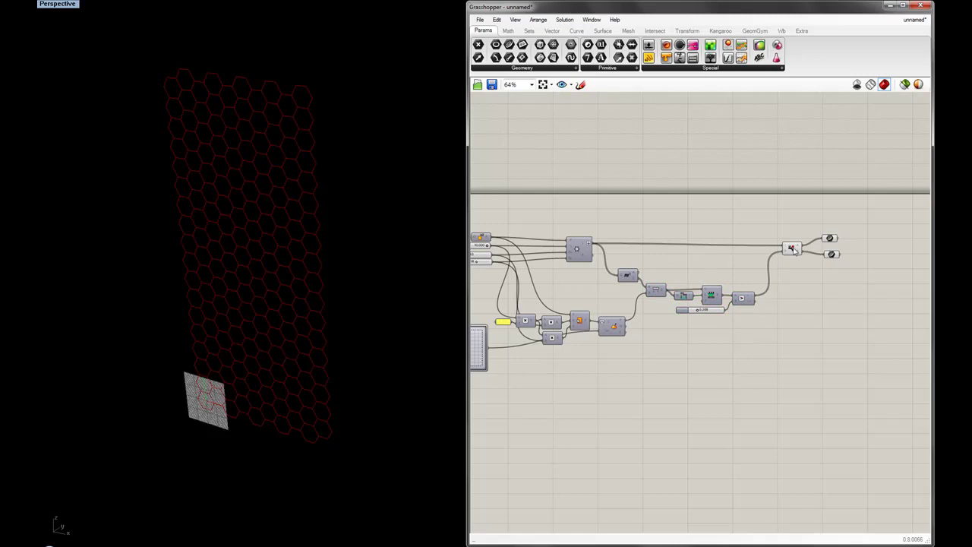
Highlight each Dispatch group through its Curve parameter and move the output B parameter farther below the output A one
{"action": "left_click", "coordinate": [829, 239]}
{"action": "left_click", "coordinate": [832, 254]}
{"action": "left_click", "coordinate": [829, 239]}
{"action": "left_click_drag", "start_coordinate": [834, 242], "coordinate": [835, 239]}
{"action": "left_click", "coordinate": [832, 255]}
{"action": "left_click", "coordinate": [834, 279]}
{"action": "left_click_drag", "start_coordinate": [834, 255], "coordinate": [830, 304]}
Examine which hexagons belong to Dispatch outputs A and B by selecting each Curve parameter in turn
{"action": "right_click_drag", "start_coordinate": [832, 269], "coordinate": [594, 257]}
{"action": "scroll", "coordinate": [701, 270], "scroll_direction": "up", "scroll_amount": 2}
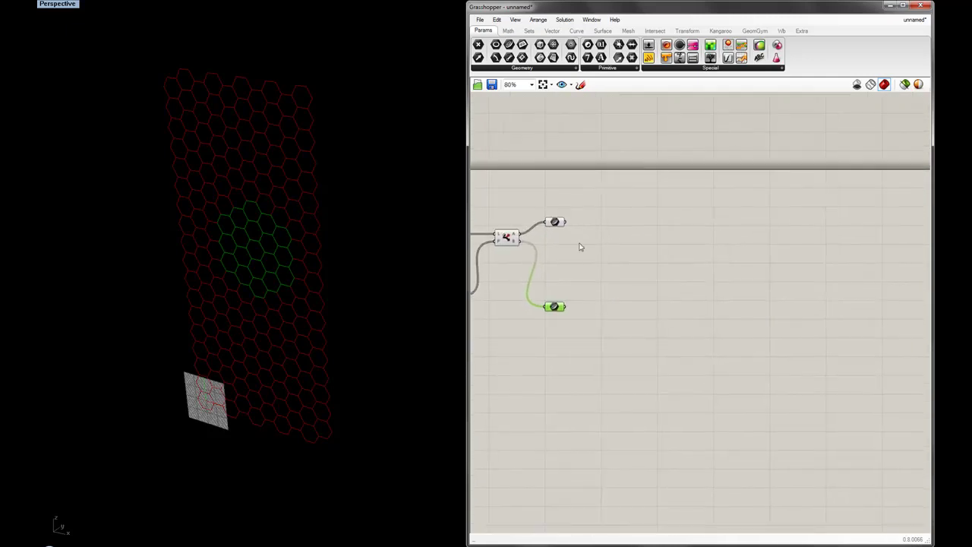
{"action": "left_click_drag", "start_coordinate": [558, 225], "coordinate": [559, 227]}
{"action": "left_click", "coordinate": [587, 262]}
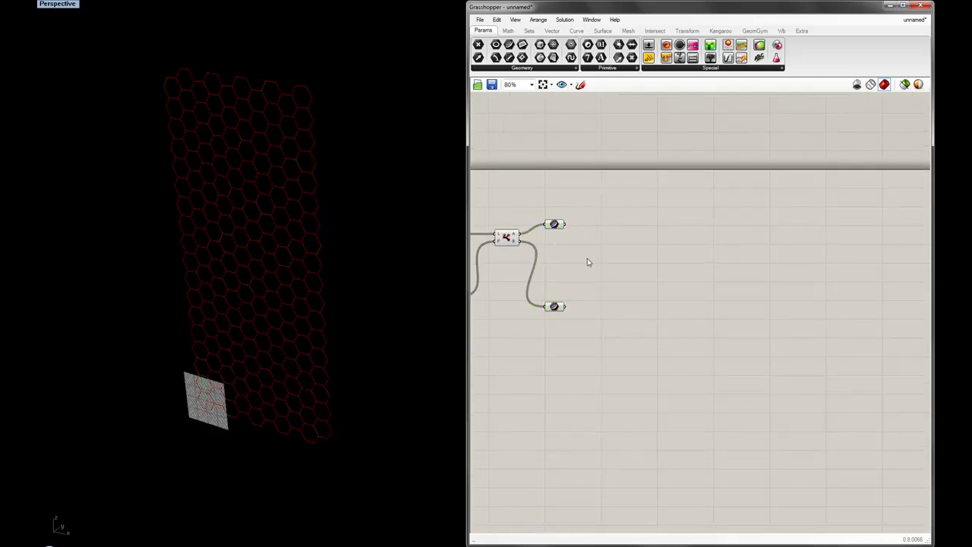
{"action": "right_click_drag", "start_coordinate": [242, 253], "coordinate": [264, 244]}
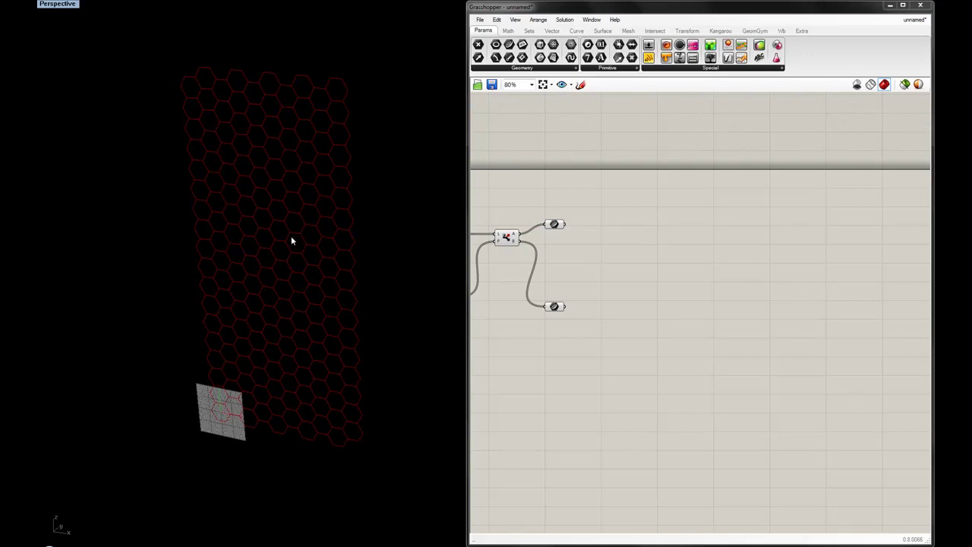
{"action": "left_click_drag", "start_coordinate": [556, 226], "coordinate": [558, 231]}
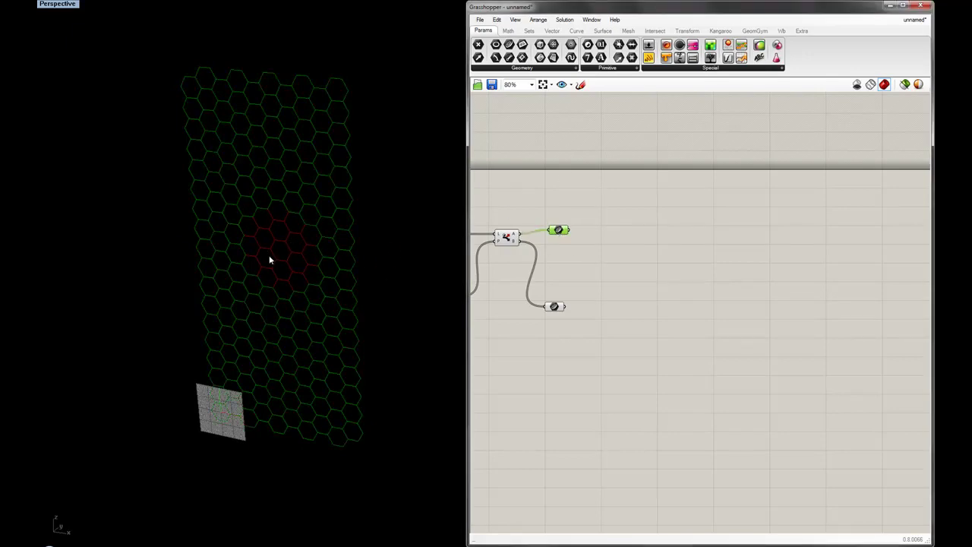
{"action": "left_click", "coordinate": [556, 307]}
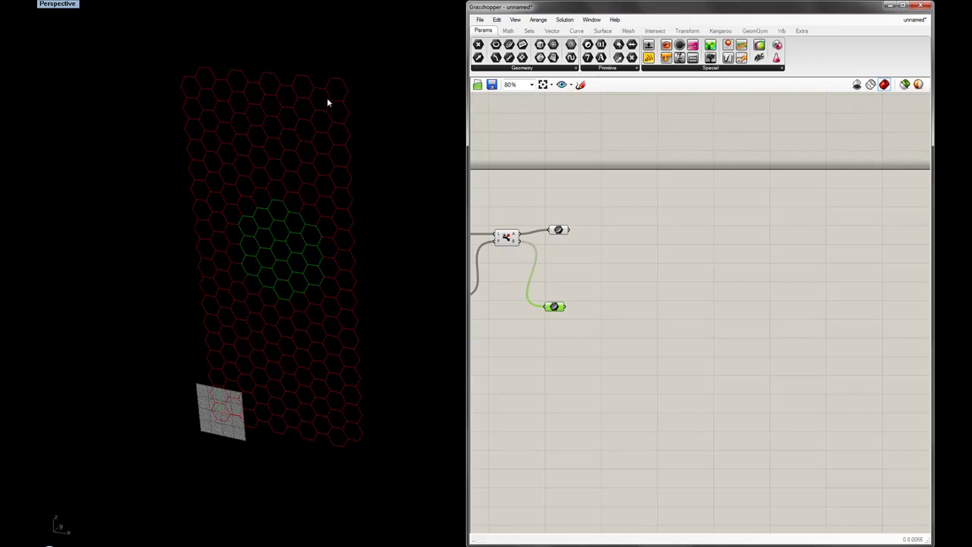
{"action": "left_click", "coordinate": [583, 270]}
{"action": "right_click_drag", "start_coordinate": [625, 284], "coordinate": [604, 251]}
{"action": "left_click", "coordinate": [543, 270]}
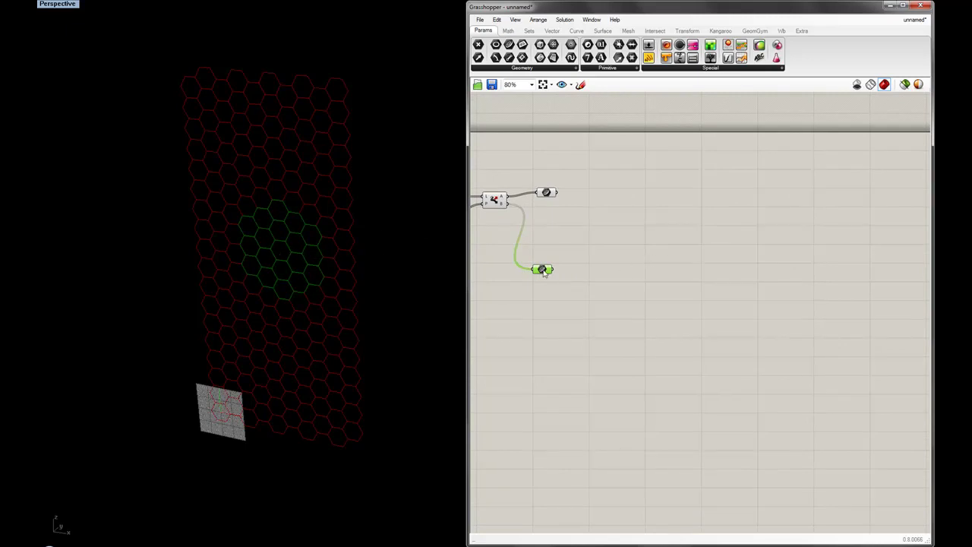
{"action": "left_click", "coordinate": [606, 266]}
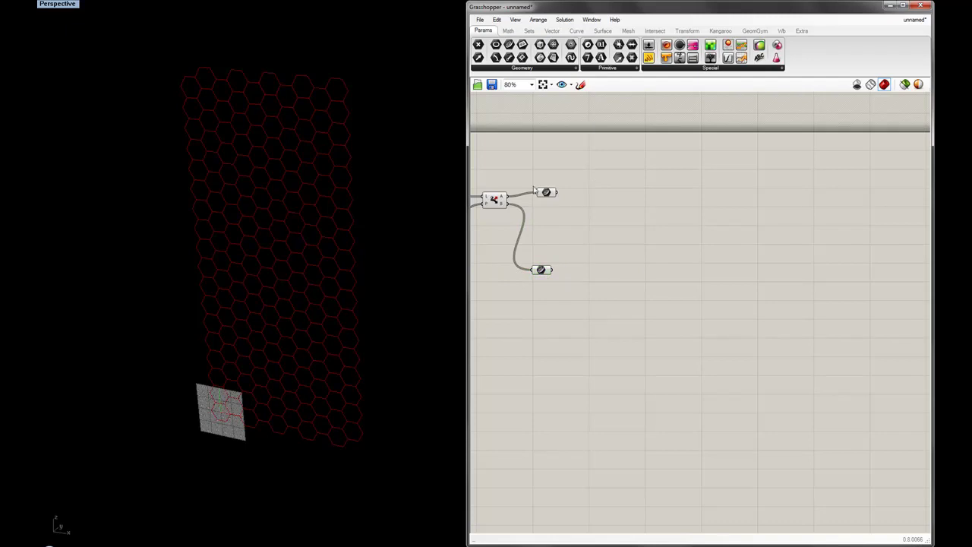
{"action": "right_click_drag", "start_coordinate": [529, 148], "coordinate": [817, 145]}
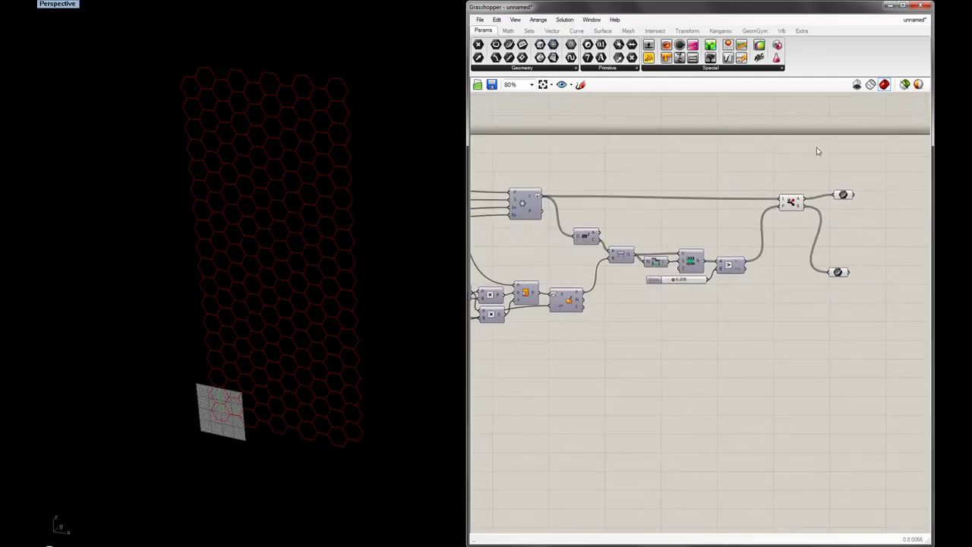
{"action": "right_click_drag", "start_coordinate": [840, 243], "coordinate": [570, 232]}
Place an Area component after the Curve parameter of Dispatch output B and connect that parameter to its geometry input (G)
{"action": "left_click", "coordinate": [574, 269]}
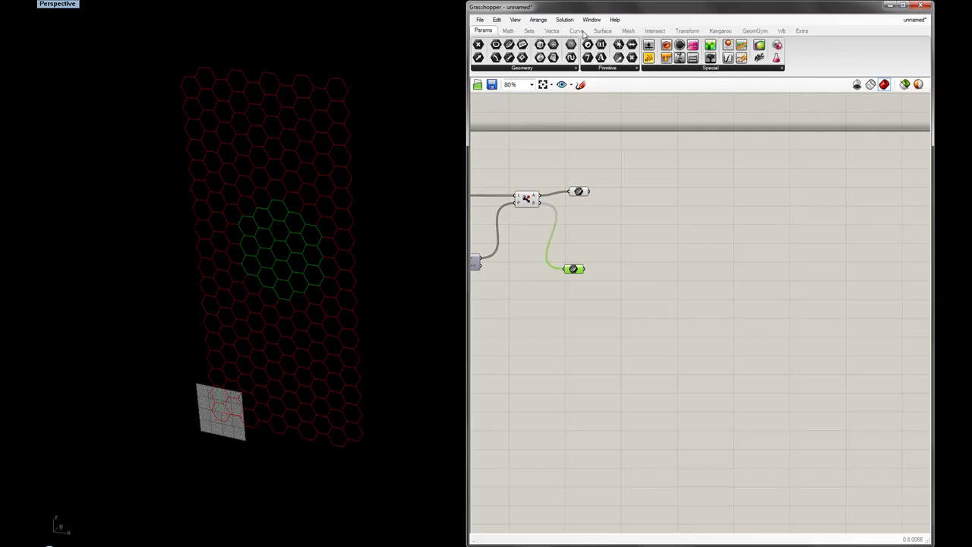
{"action": "left_click", "coordinate": [608, 32]}
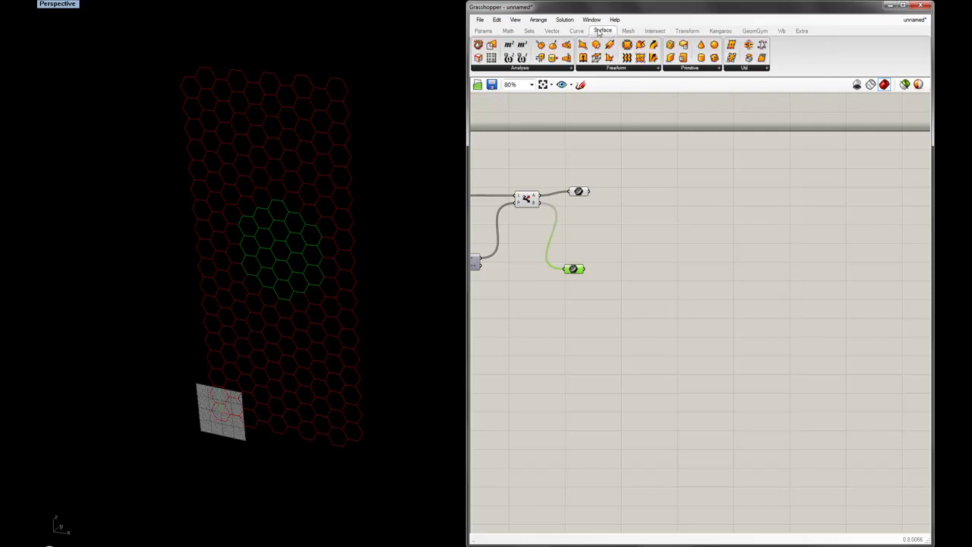
{"action": "left_click_drag", "start_coordinate": [512, 47], "coordinate": [621, 272]}
{"action": "left_click", "coordinate": [621, 273]}
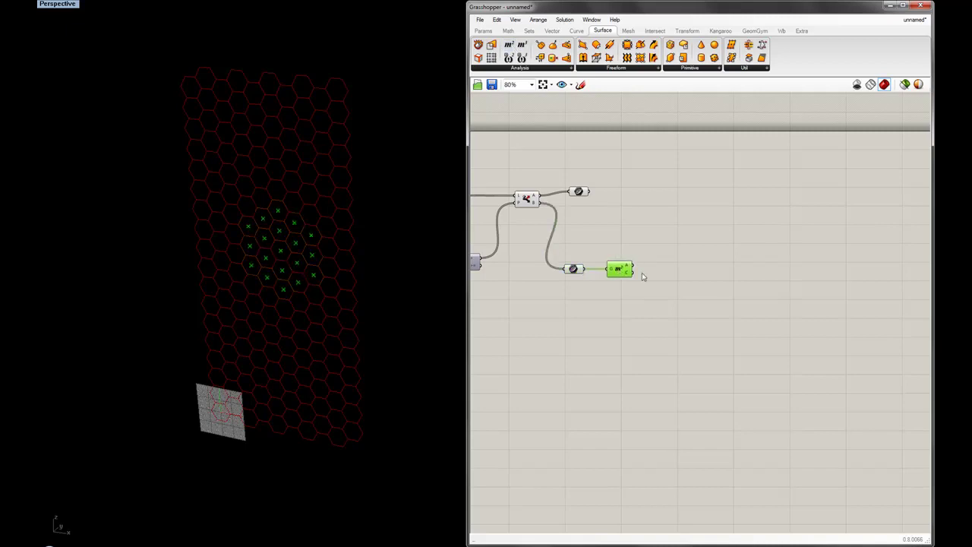
Place a Circle component with plane (P) and radius (R) inputs after the Area component of the output B branch
{"action": "double_click", "coordinate": [700, 279]}
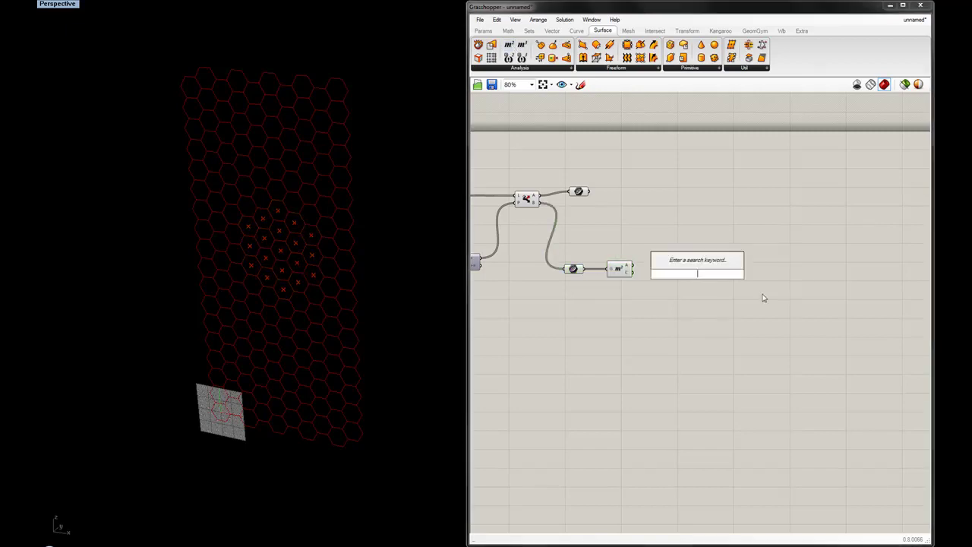
{"action": "type", "text": "cir"}
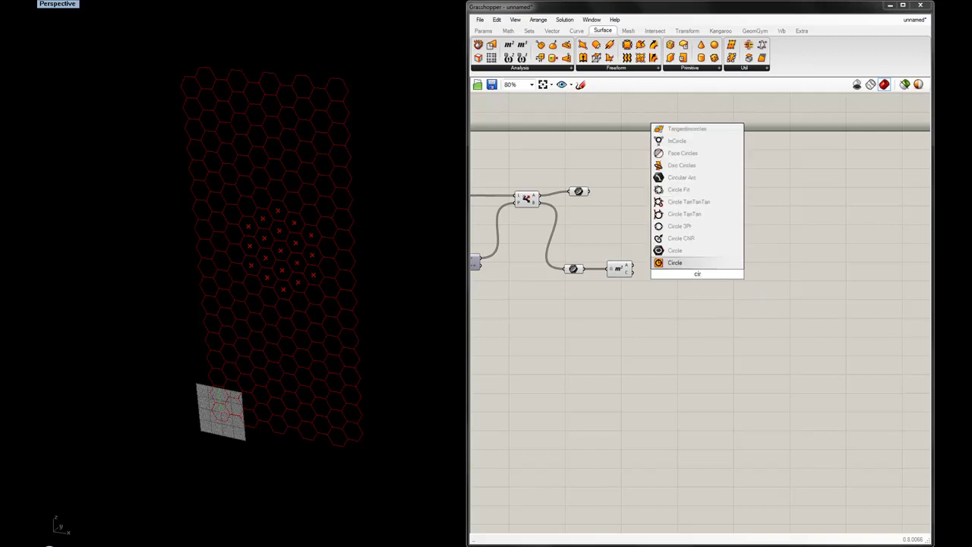
{"action": "left_click", "coordinate": [699, 263]}
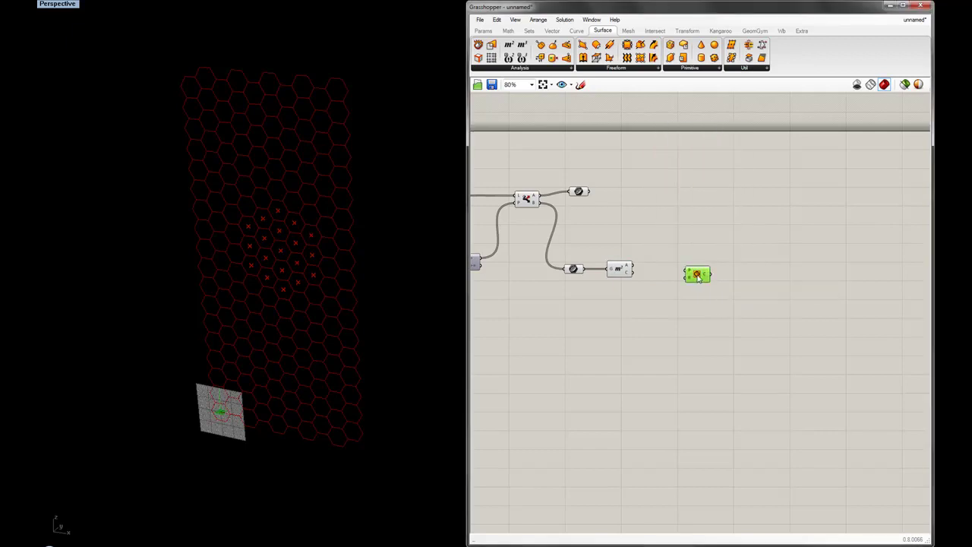
{"action": "scroll", "coordinate": [681, 283], "scroll_direction": "up", "scroll_amount": 4}
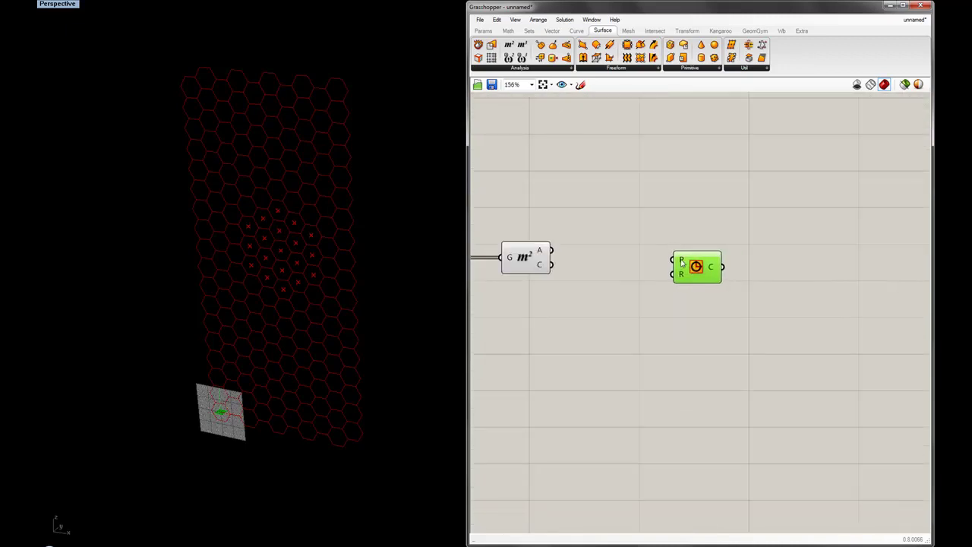
{"action": "mouse_move", "coordinate": [682, 264]}
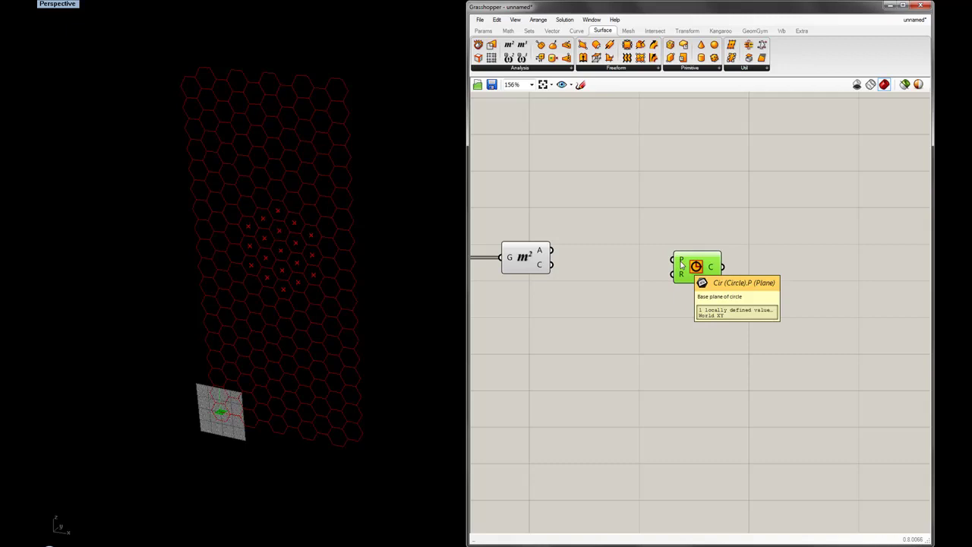
Add an XZ Plane component and connect the Area component's centroid output (C) to its origin input (O)
{"action": "right_click_drag", "start_coordinate": [316, 256], "coordinate": [351, 256]}
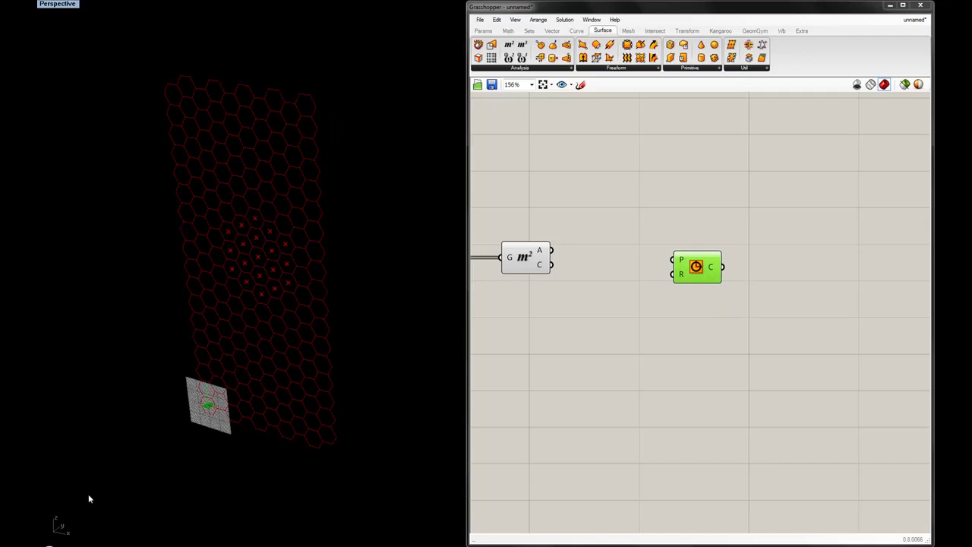
{"action": "double_click", "coordinate": [624, 155]}
{"action": "type", "text": "xz"}
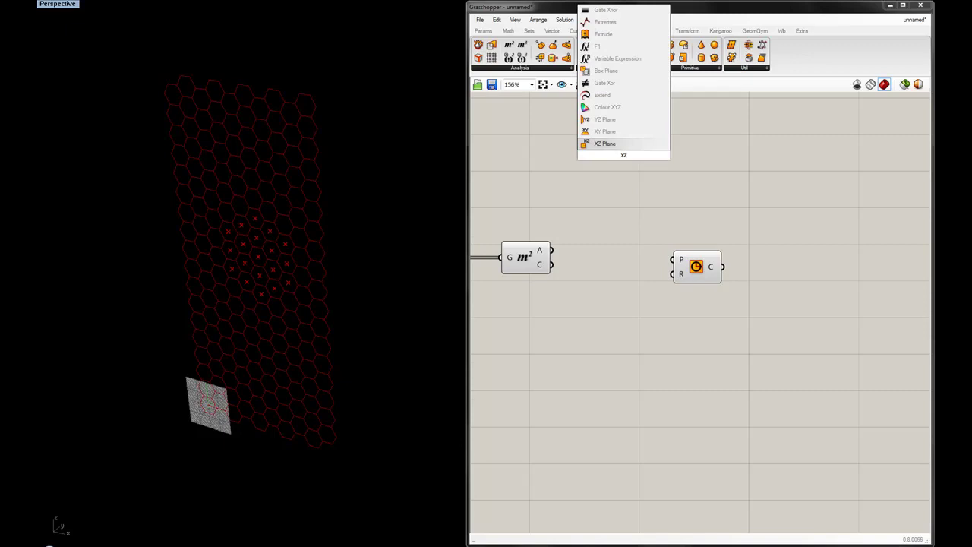
{"action": "key", "text": "Return"}
{"action": "left_click_drag", "start_coordinate": [622, 157], "coordinate": [599, 213]}
{"action": "left_click_drag", "start_coordinate": [553, 264], "coordinate": [586, 214]}
{"action": "mouse_move", "coordinate": [585, 214]}
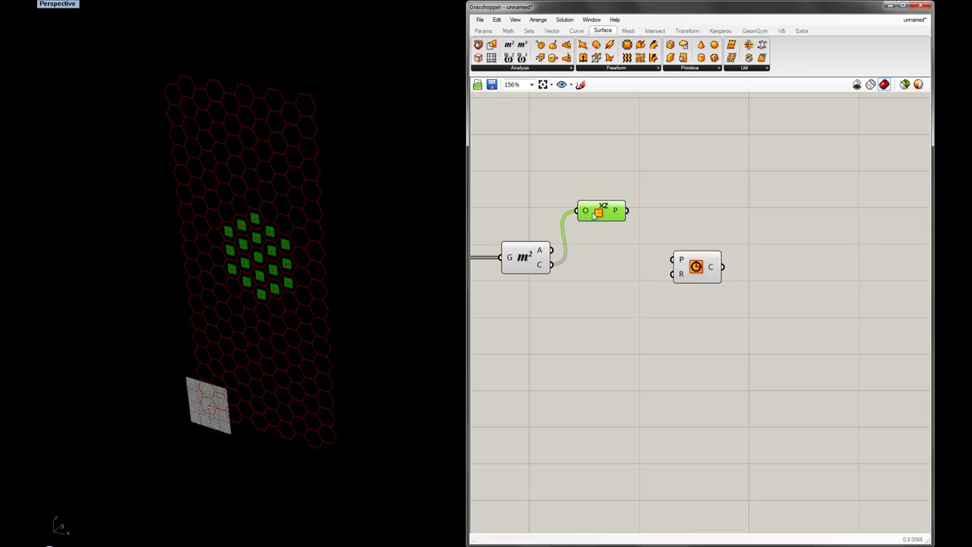
Connect the XZ Plane output to the Circle's plane input (P) and line the two components up after Area
{"action": "left_click_drag", "start_coordinate": [605, 220], "coordinate": [672, 259]}
{"action": "left_click_drag", "start_coordinate": [604, 259], "coordinate": [604, 271]}
{"action": "left_click_drag", "start_coordinate": [693, 275], "coordinate": [684, 281]}
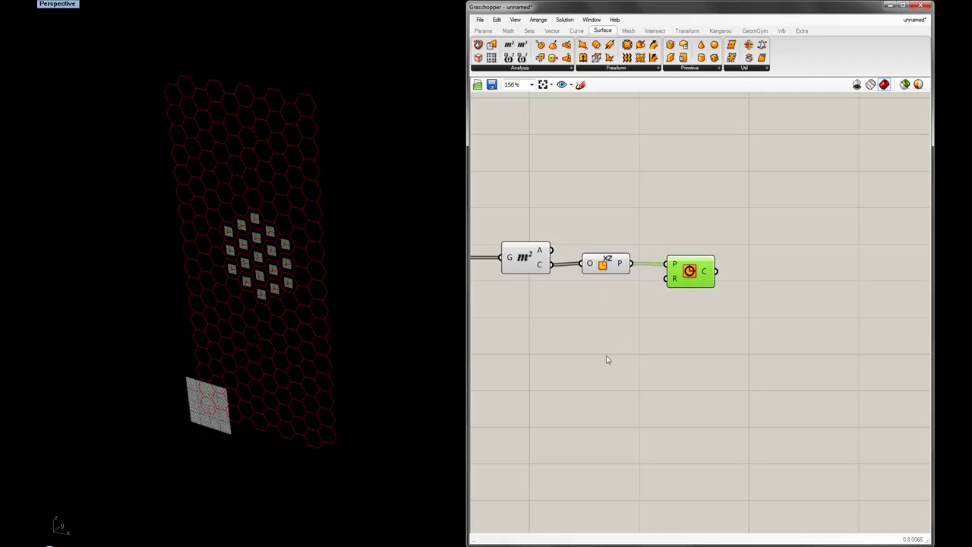
Copy the hexagon size slider next to the Circle, connect the copy to its radius input (R) and set it to 6.000
{"action": "scroll", "coordinate": [717, 354], "scroll_direction": "down", "scroll_amount": 3}
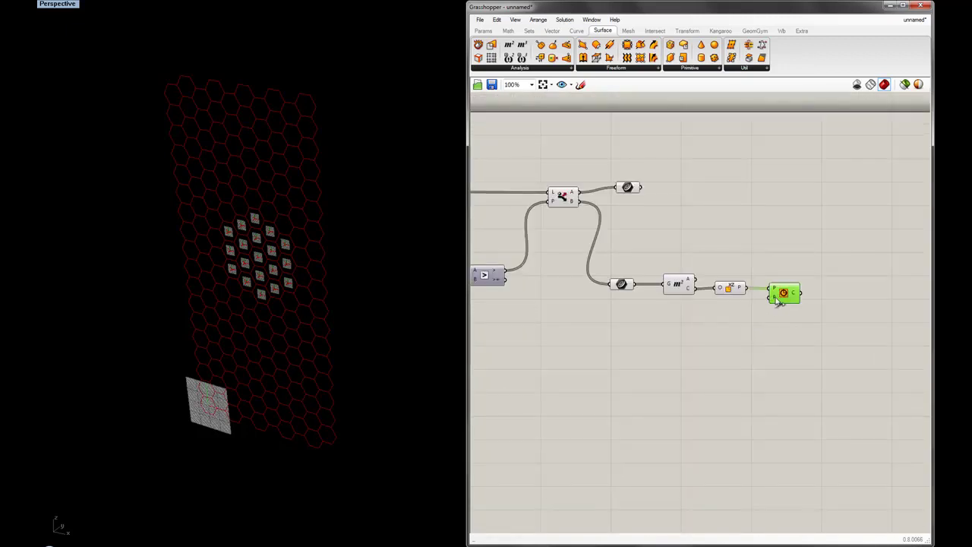
{"action": "scroll", "coordinate": [750, 337], "scroll_direction": "down", "scroll_amount": 4}
{"action": "scroll", "coordinate": [784, 306], "scroll_direction": "up", "scroll_amount": 4}
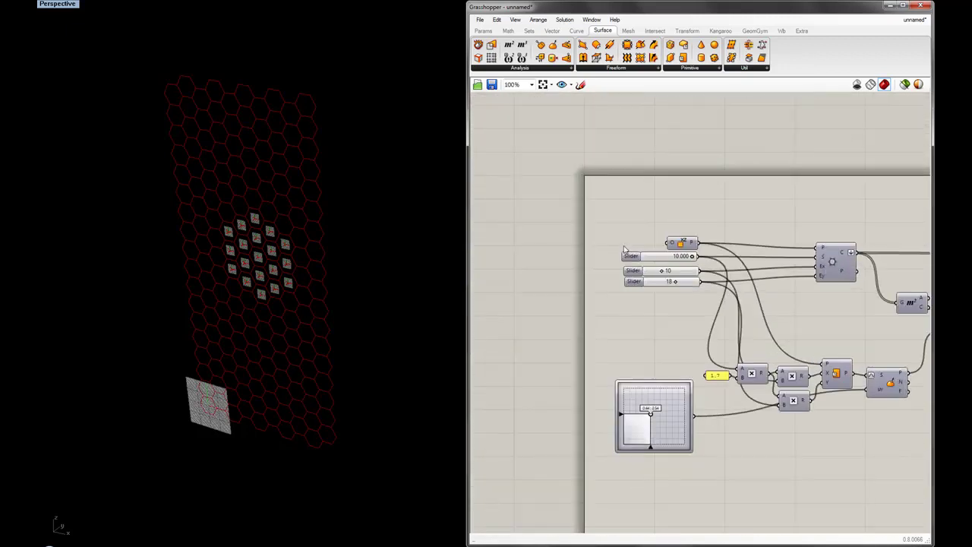
{"action": "left_click", "coordinate": [650, 257]}
{"action": "left_click_drag", "start_coordinate": [650, 256], "coordinate": [851, 276]}
{"action": "scroll", "coordinate": [544, 206], "scroll_direction": "down", "scroll_amount": 3}
{"action": "scroll", "coordinate": [708, 241], "scroll_direction": "up", "scroll_amount": 2}
{"action": "scroll", "coordinate": [708, 242], "scroll_direction": "up", "scroll_amount": 3}
{"action": "scroll", "coordinate": [568, 213], "scroll_direction": "down", "scroll_amount": 4}
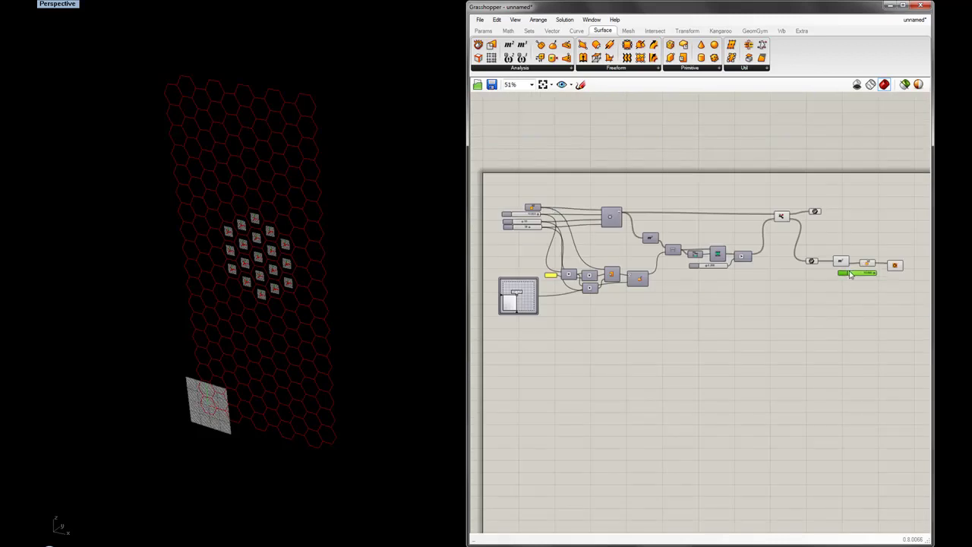
{"action": "scroll", "coordinate": [810, 301], "scroll_direction": "up", "scroll_amount": 4}
{"action": "left_click_drag", "start_coordinate": [739, 285], "coordinate": [778, 276]}
{"action": "left_click", "coordinate": [790, 274]}
Turn off the preview of the Area and XZ Plane components ahead of the Circle
{"action": "left_click_drag", "start_coordinate": [746, 225], "coordinate": [644, 272]}
{"action": "middle_click", "coordinate": [646, 264]}
{"action": "left_click", "coordinate": [675, 238]}
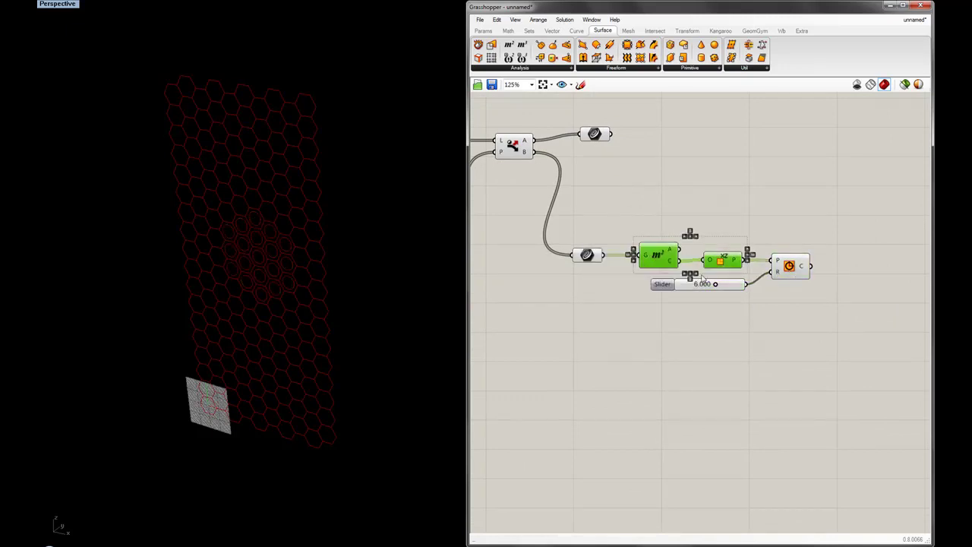
Set the circle radius slider to 4.720 and raise the distance threshold slider to enlarge the group with circles
{"action": "left_click_drag", "start_coordinate": [715, 285], "coordinate": [699, 302]}
{"action": "scroll", "coordinate": [699, 301], "scroll_direction": "down", "scroll_amount": 3}
{"action": "left_click_drag", "start_coordinate": [517, 293], "coordinate": [524, 296]}
{"action": "scroll", "coordinate": [741, 297], "scroll_direction": "up", "scroll_amount": 3}
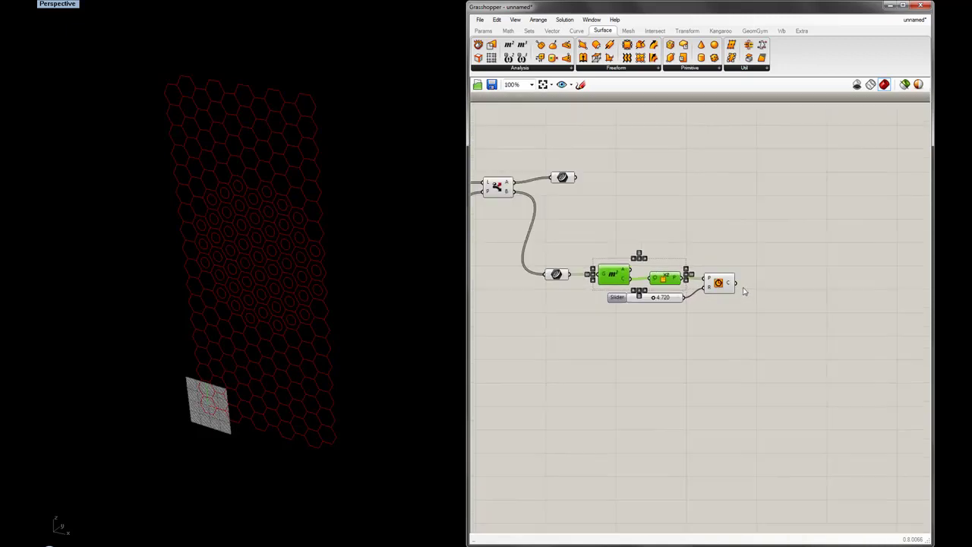
{"action": "left_click", "coordinate": [737, 304]}
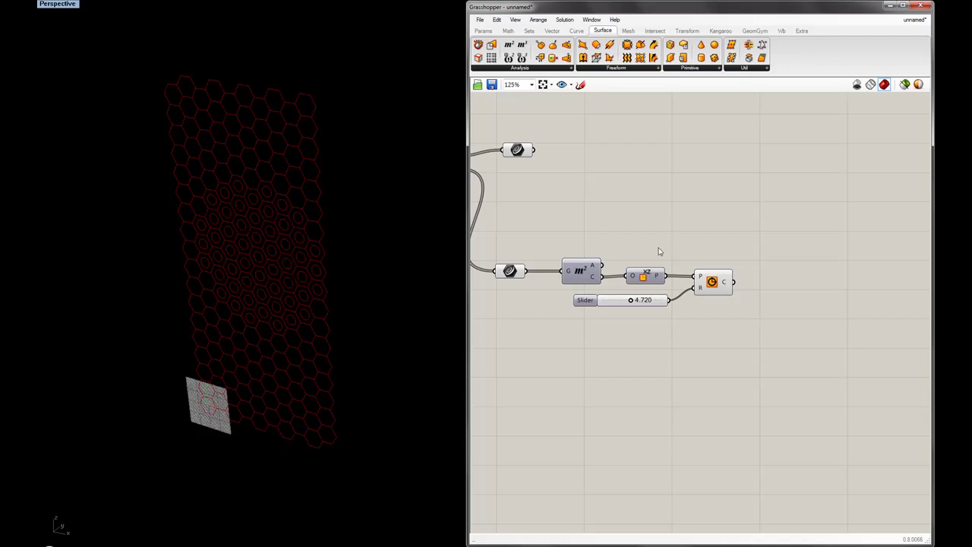
Move the Area, XZ Plane, radius slider and Circle slightly lower and place a Merge component after the Circle
{"action": "left_click_drag", "start_coordinate": [747, 338], "coordinate": [583, 304]}
{"action": "left_click", "coordinate": [577, 239]}
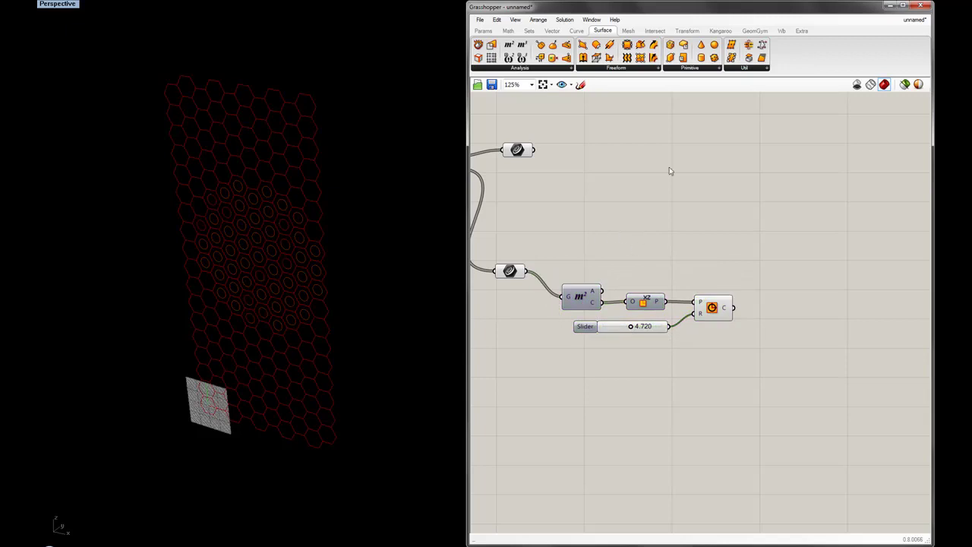
{"action": "double_click", "coordinate": [755, 266]}
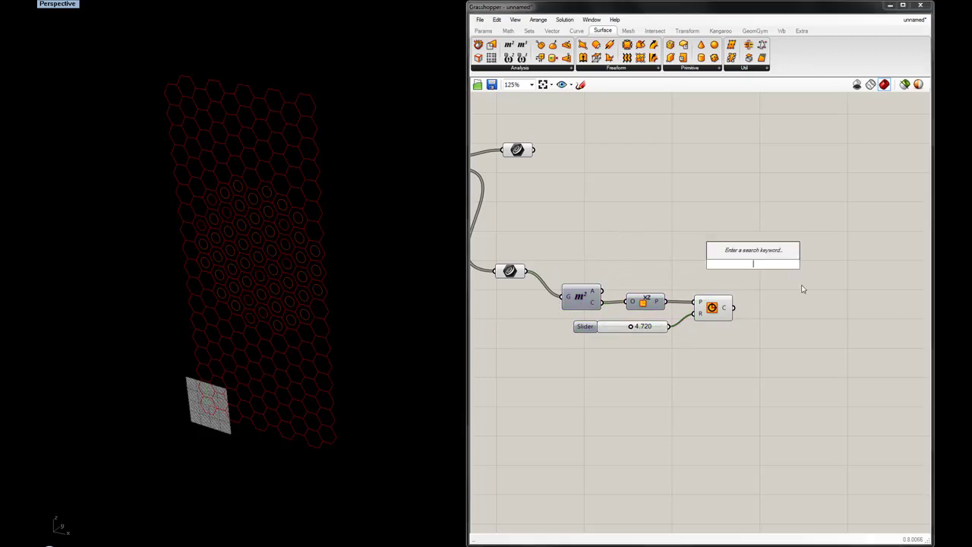
{"action": "type", "text": "merge"}
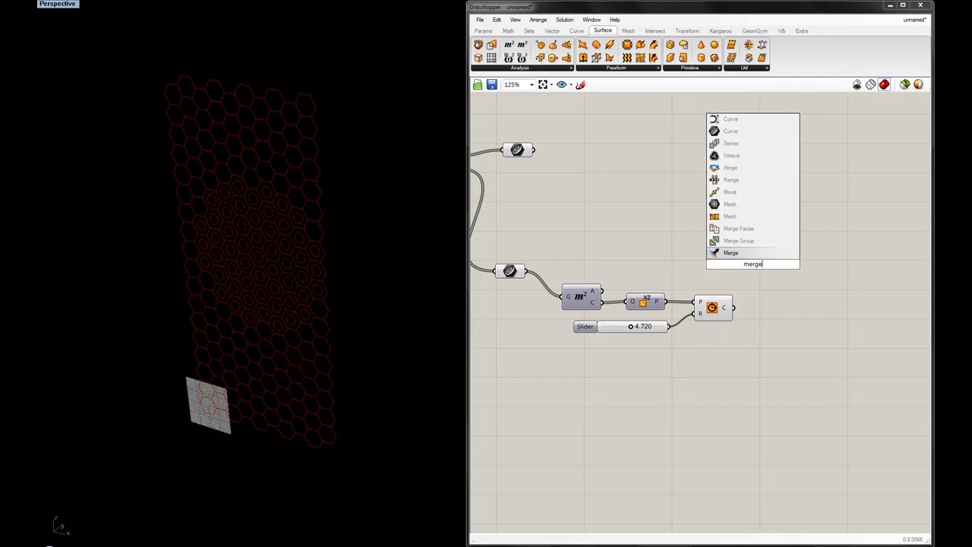
{"action": "key", "text": "Return"}
{"action": "left_click_drag", "start_coordinate": [756, 267], "coordinate": [778, 281]}
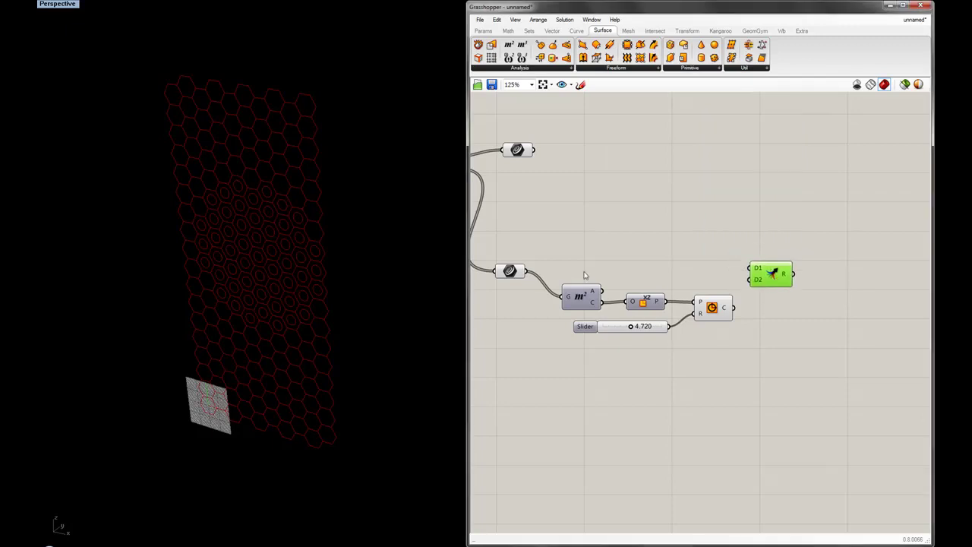
Connect the output B Curve parameter to Merge input D1 and the Circle to D2, and graft both inputs
{"action": "left_click_drag", "start_coordinate": [529, 272], "coordinate": [751, 268]}
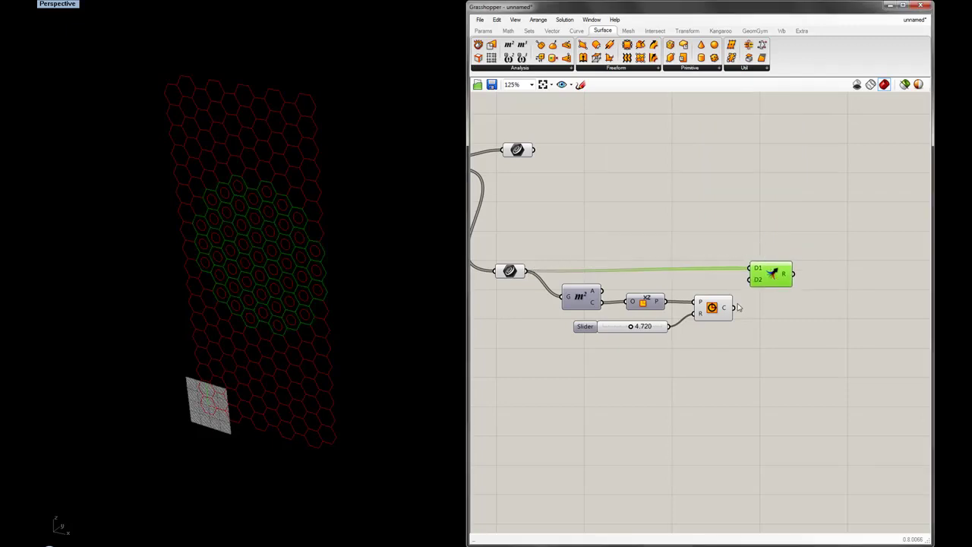
{"action": "left_click_drag", "start_coordinate": [735, 309], "coordinate": [750, 279]}
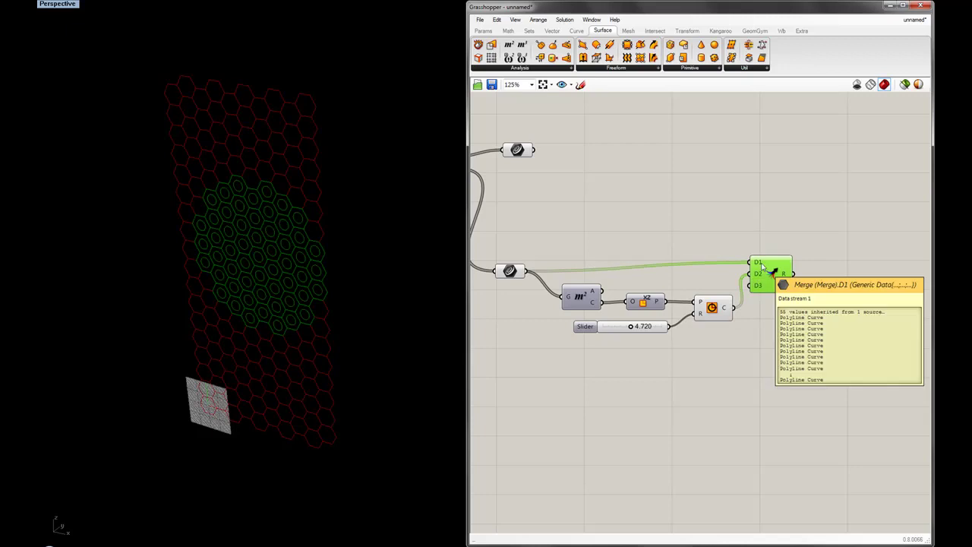
{"action": "right_click", "coordinate": [760, 262]}
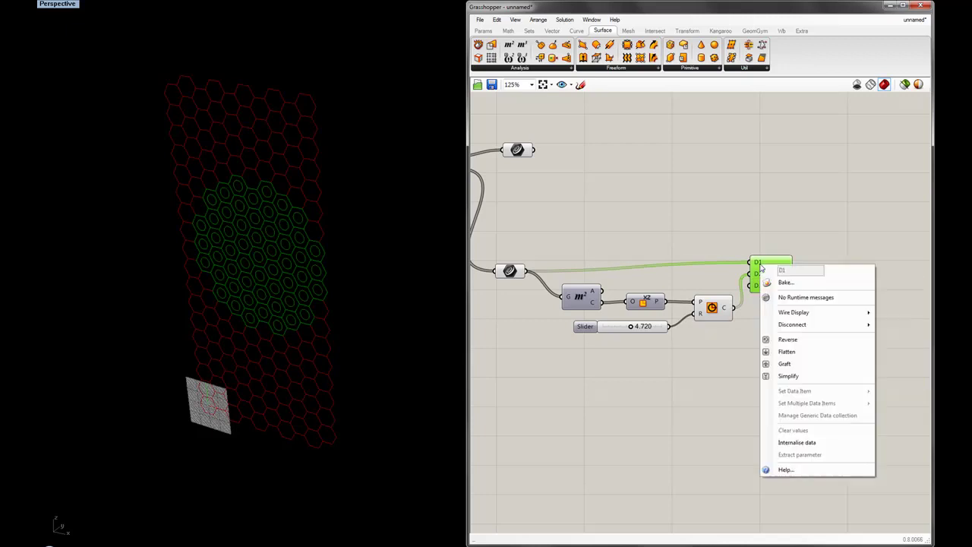
{"action": "left_click", "coordinate": [783, 363]}
{"action": "right_click", "coordinate": [758, 275]}
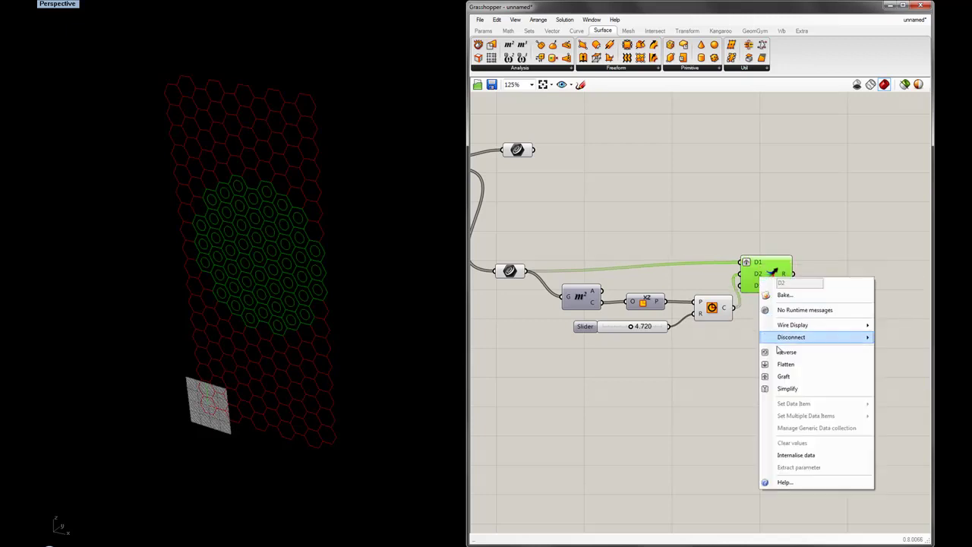
{"action": "left_click", "coordinate": [783, 374]}
{"action": "left_click_drag", "start_coordinate": [769, 278], "coordinate": [798, 281]}
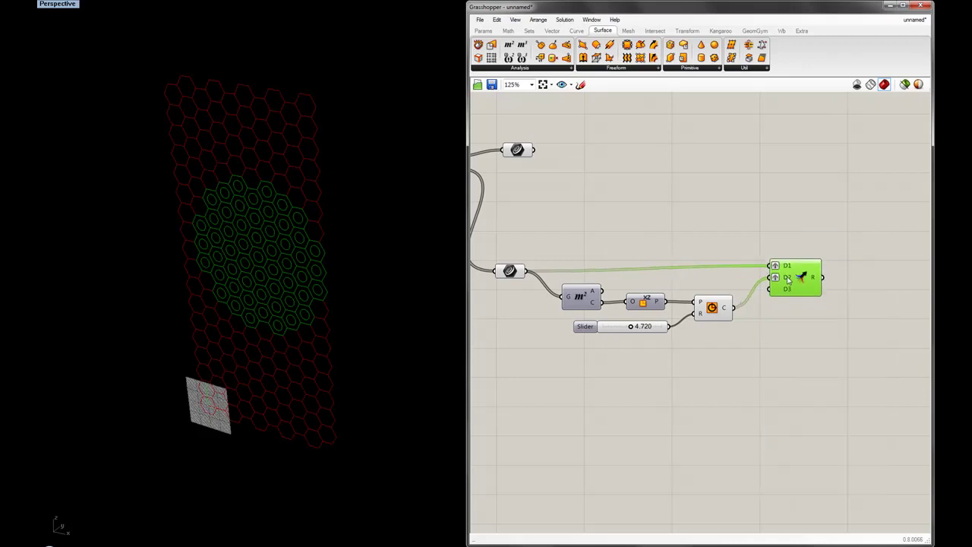
{"action": "mouse_move", "coordinate": [790, 282]}
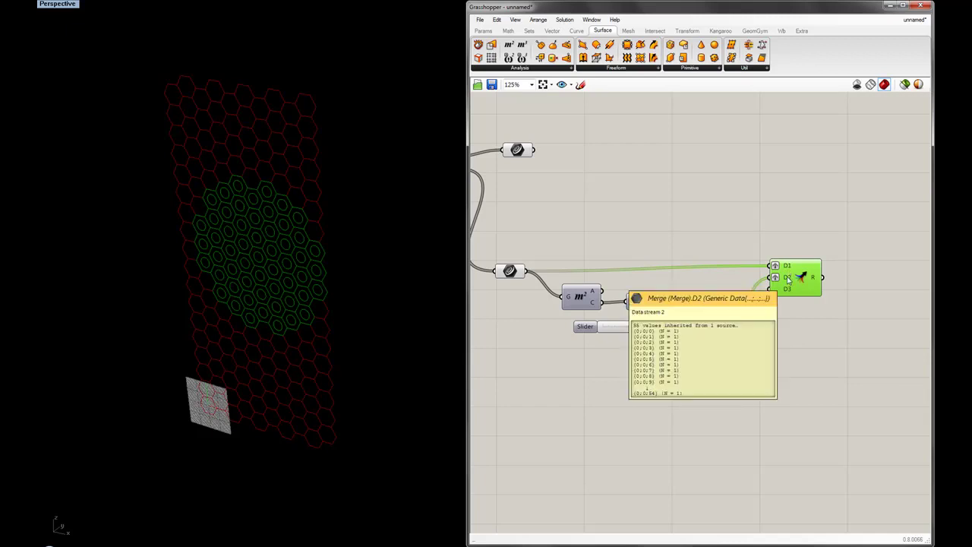
{"action": "left_click_drag", "start_coordinate": [790, 279], "coordinate": [780, 293]}
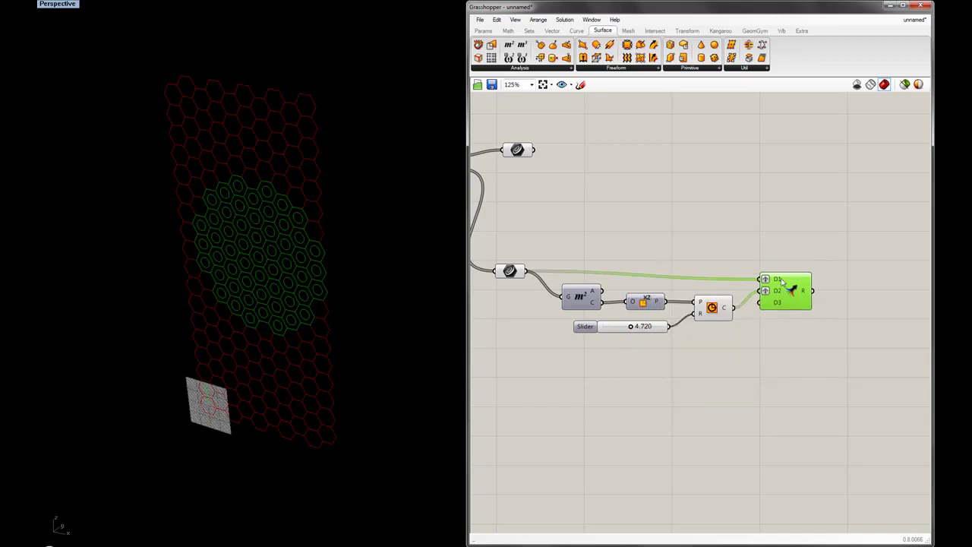
{"action": "left_click", "coordinate": [788, 248]}
Place a Join Curves component after Merge and connect the merged result (R) to its curves input (C)
{"action": "right_click_drag", "start_coordinate": [788, 248], "coordinate": [658, 256]}
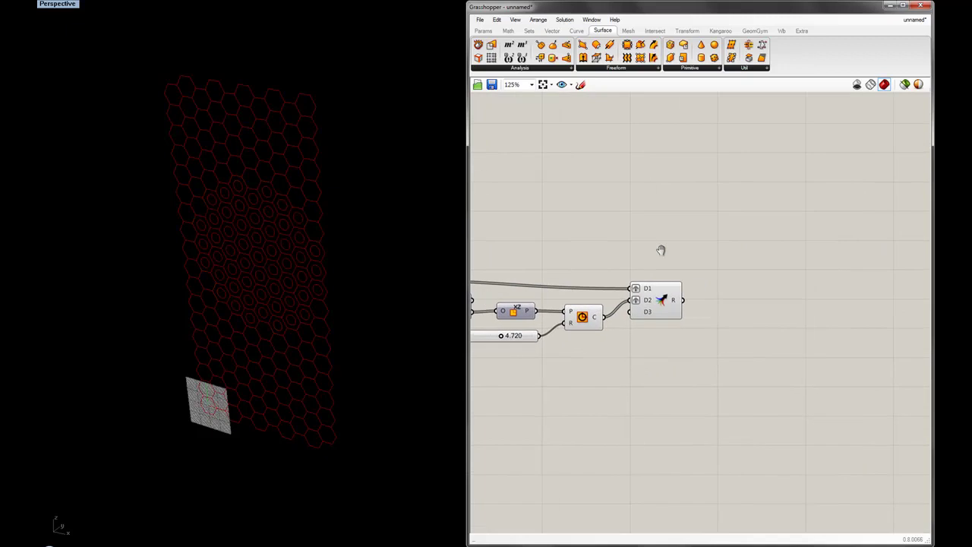
{"action": "double_click", "coordinate": [733, 300]}
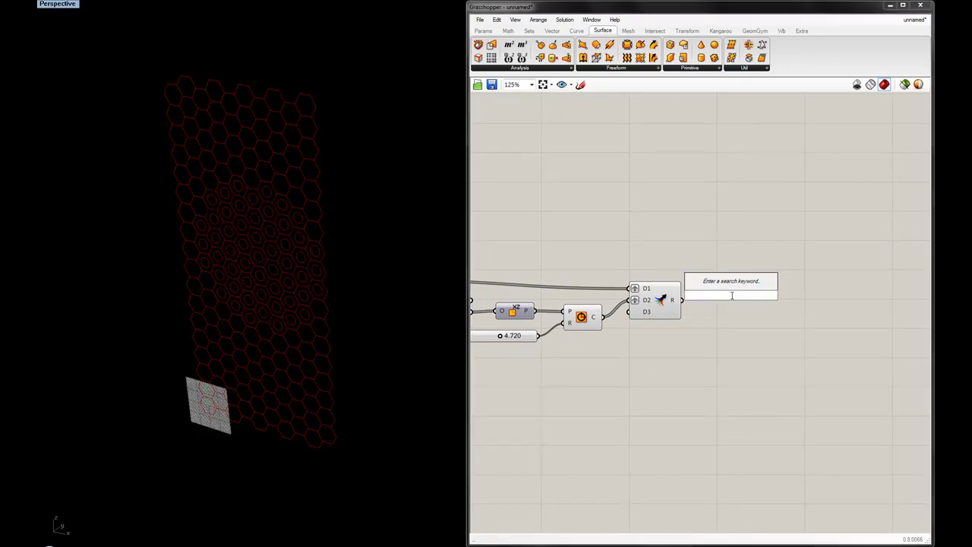
{"action": "type", "text": "join"}
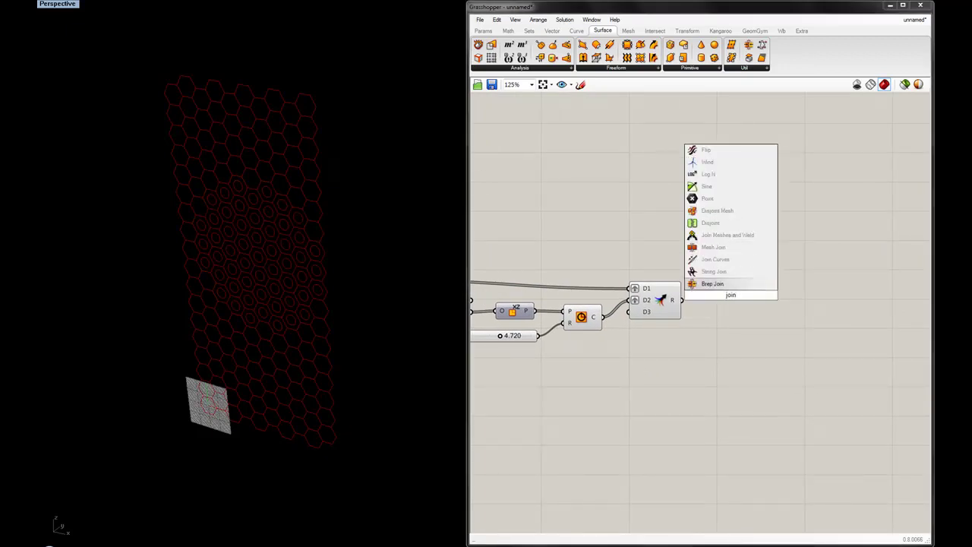
{"action": "left_click", "coordinate": [715, 259]}
{"action": "left_click_drag", "start_coordinate": [681, 301], "coordinate": [706, 303]}
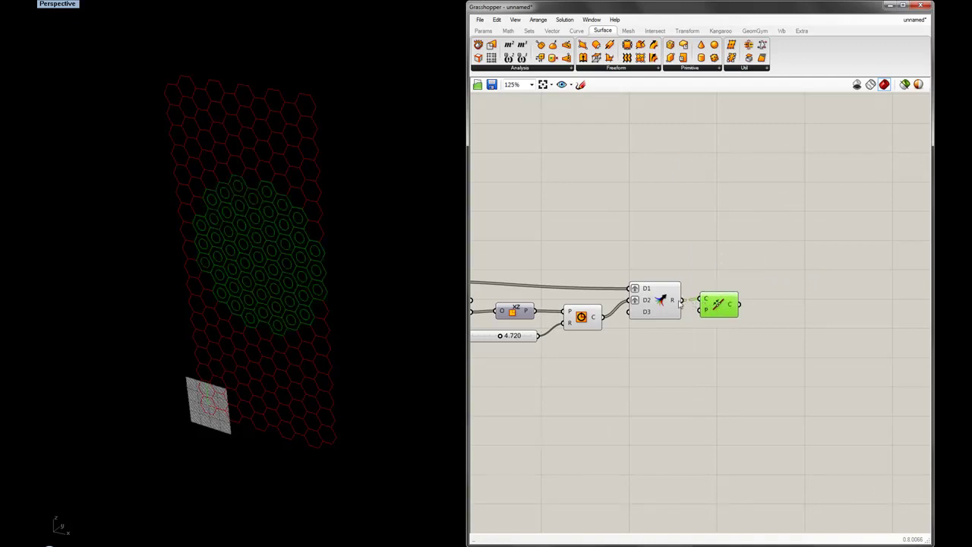
{"action": "mouse_move", "coordinate": [673, 302]}
Add a Boundary Surfaces component after Join Curves, feed the joined curves into its edges input (E) and align it
{"action": "left_click", "coordinate": [725, 261]}
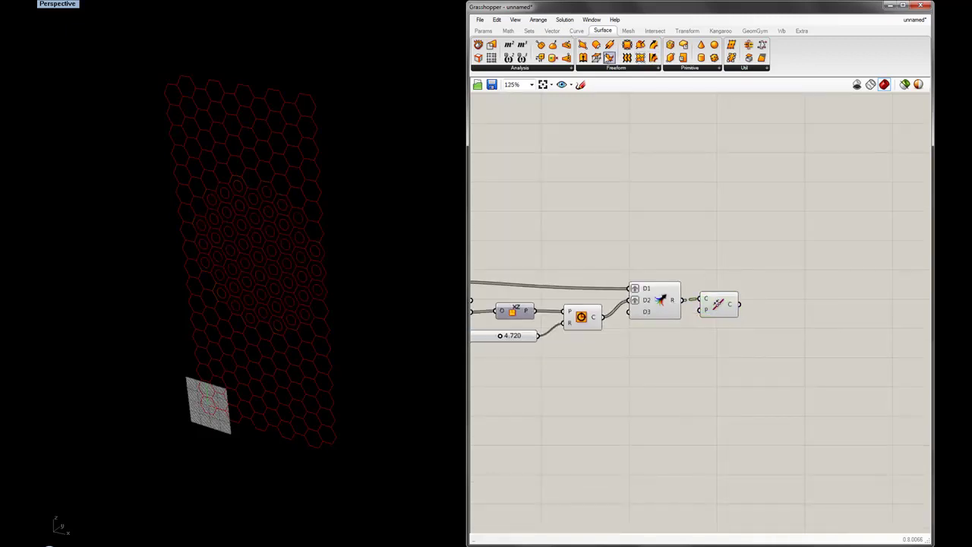
{"action": "left_click", "coordinate": [786, 295]}
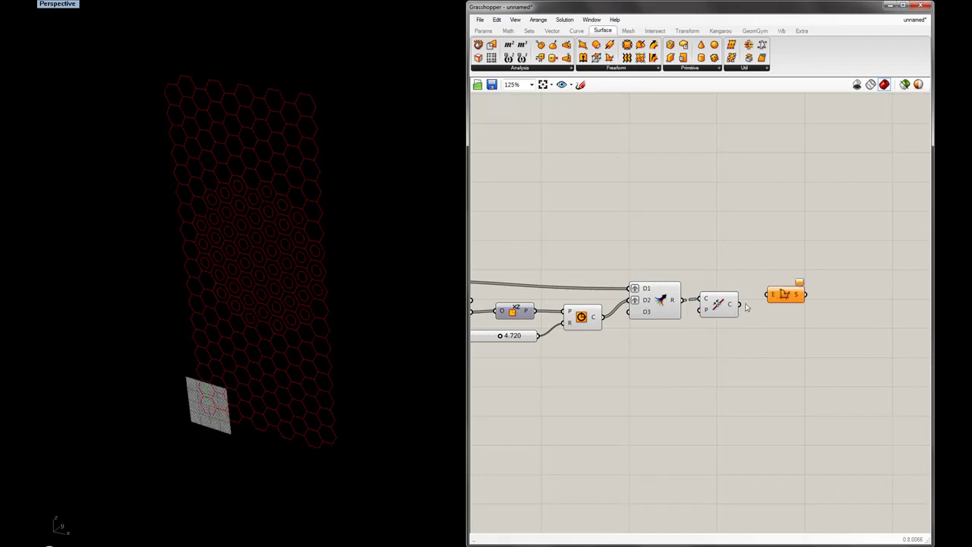
{"action": "left_click_drag", "start_coordinate": [739, 304], "coordinate": [768, 297]}
{"action": "left_click", "coordinate": [785, 298]}
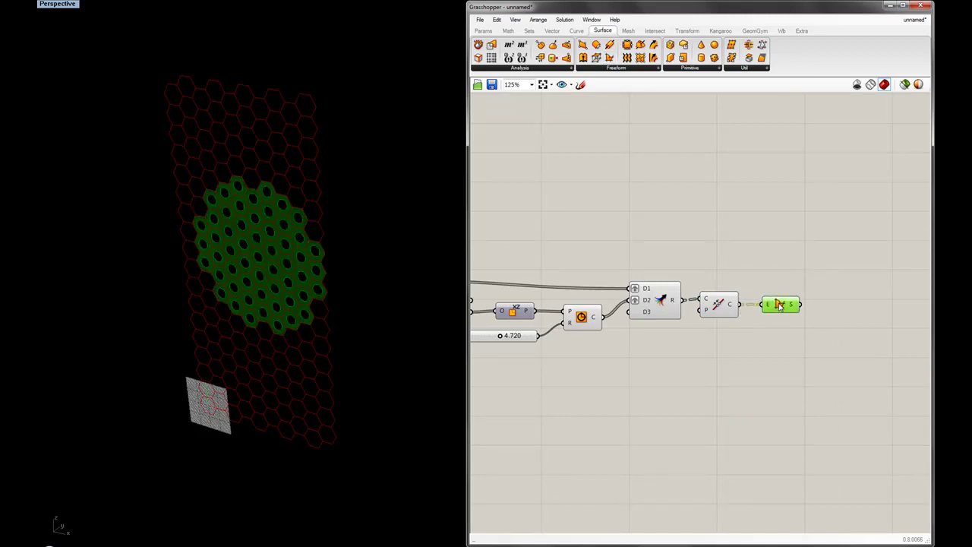
Turn off the preview of the Circle, Merge and Join Curves components, leaving Boundary Surfaces displayed
{"action": "left_click", "coordinate": [772, 341]}
{"action": "scroll", "coordinate": [773, 353], "scroll_direction": "down", "scroll_amount": 2}
{"action": "left_click_drag", "start_coordinate": [775, 378], "coordinate": [658, 291]}
{"action": "middle_click", "coordinate": [659, 291]}
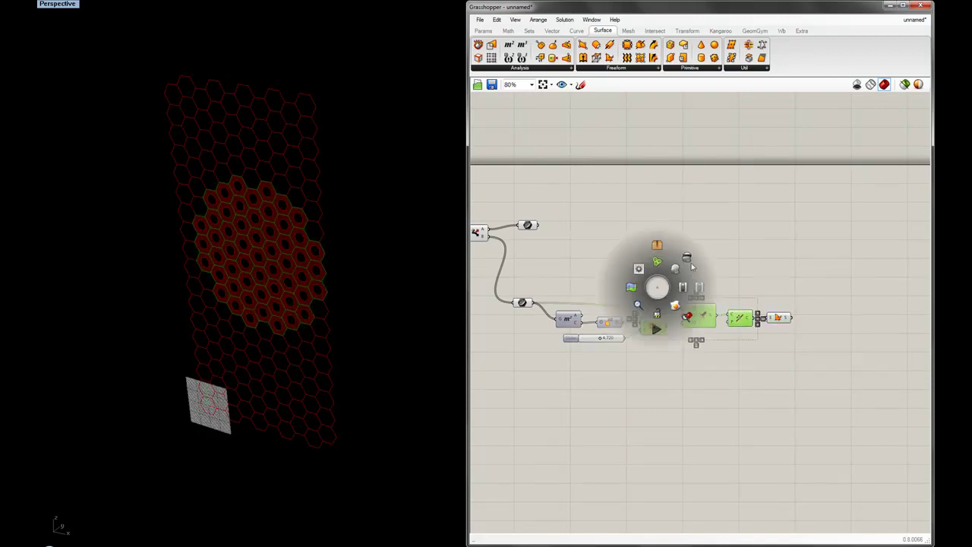
{"action": "left_click", "coordinate": [693, 266]}
Adjust the distance threshold slider and the circle radius slider slightly to vary the perforated hexagon group
{"action": "scroll", "coordinate": [777, 256], "scroll_direction": "down", "scroll_amount": 2}
{"action": "right_click_drag", "start_coordinate": [612, 275], "coordinate": [683, 287]}
{"action": "left_click_drag", "start_coordinate": [585, 292], "coordinate": [587, 292]}
{"action": "mouse_move", "coordinate": [738, 311]}
{"action": "left_mouse_down"}
{"action": "mouse_move", "coordinate": [730, 313]}
{"action": "mouse_move", "coordinate": [739, 316]}
{"action": "left_mouse_up"}
{"action": "scroll", "coordinate": [718, 324], "scroll_direction": "up", "scroll_amount": 4}
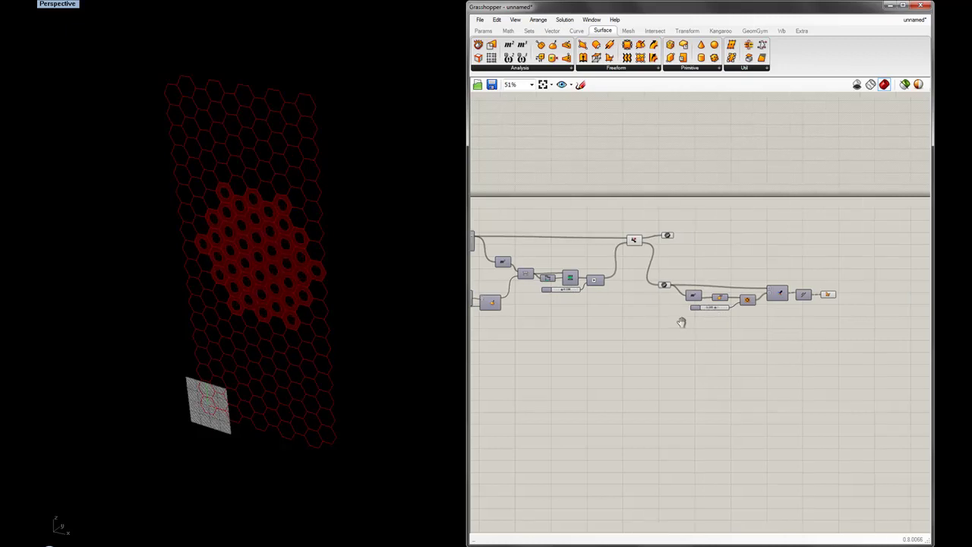
Duplicate the Dispatch component with its input wires and place the copy directly below the original
{"action": "right_click_drag", "start_coordinate": [531, 221], "coordinate": [590, 231]}
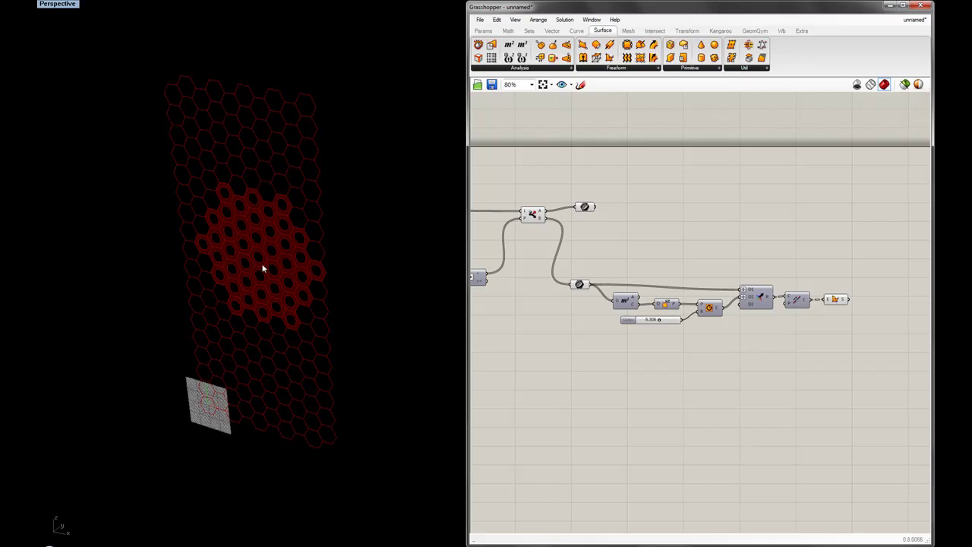
{"action": "right_click_drag", "start_coordinate": [645, 249], "coordinate": [798, 231]}
{"action": "mouse_move", "coordinate": [581, 262]}
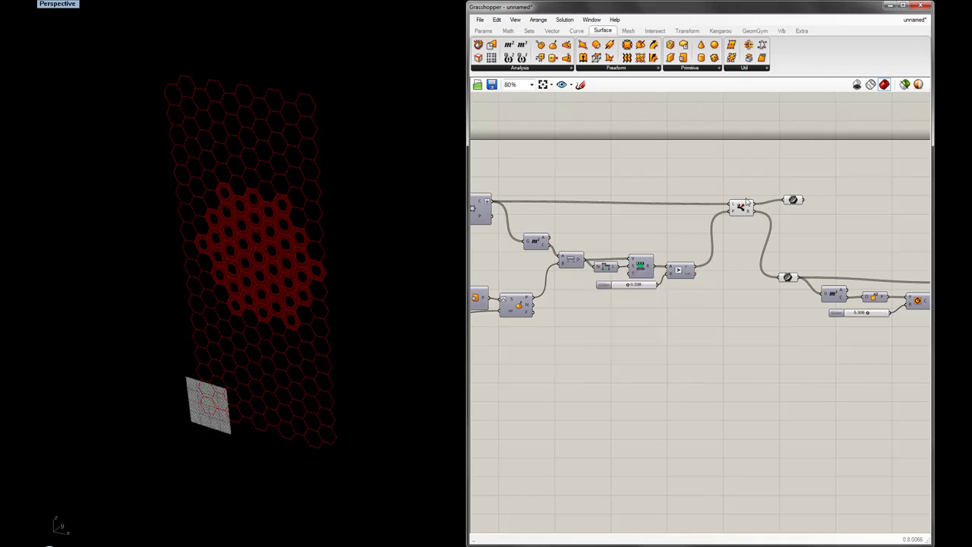
{"action": "mouse_move", "coordinate": [749, 207]}
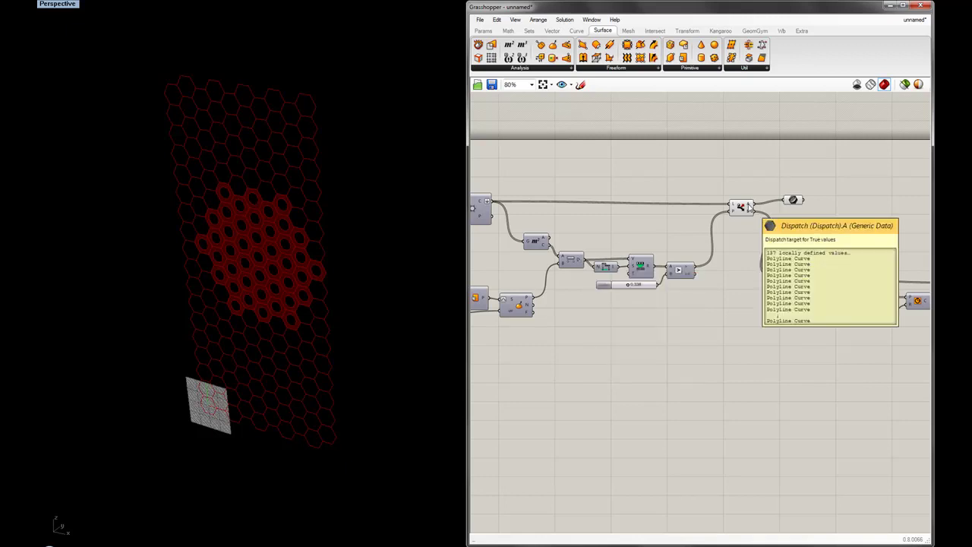
{"action": "left_click", "coordinate": [794, 201]}
{"action": "left_click", "coordinate": [744, 207]}
{"action": "left_click_drag", "start_coordinate": [742, 206], "coordinate": [743, 224], "text": "alt"}
{"action": "left_click", "coordinate": [745, 261]}
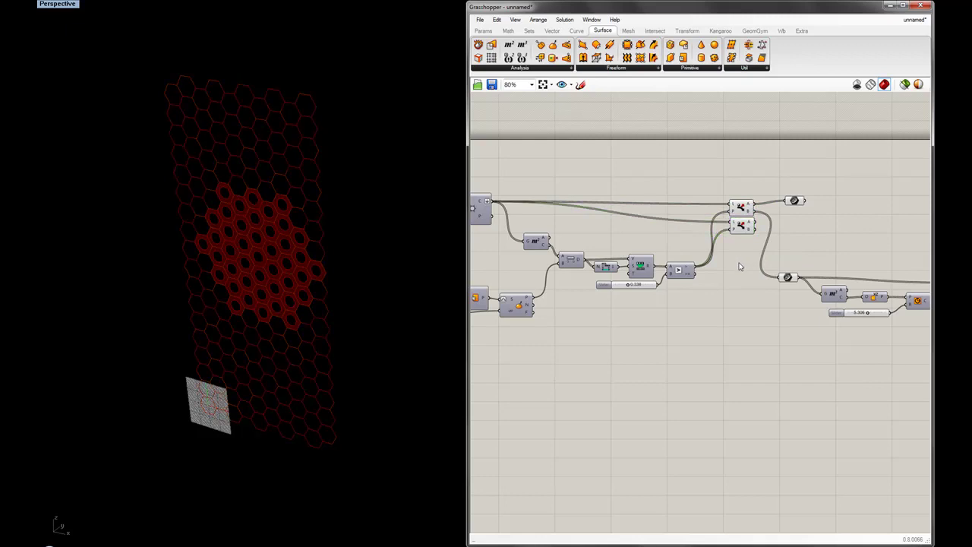
Connect the Distance component's output (D) to the duplicated Dispatch's list input (L) and check its A output
{"action": "left_click_drag", "start_coordinate": [586, 263], "coordinate": [731, 226]}
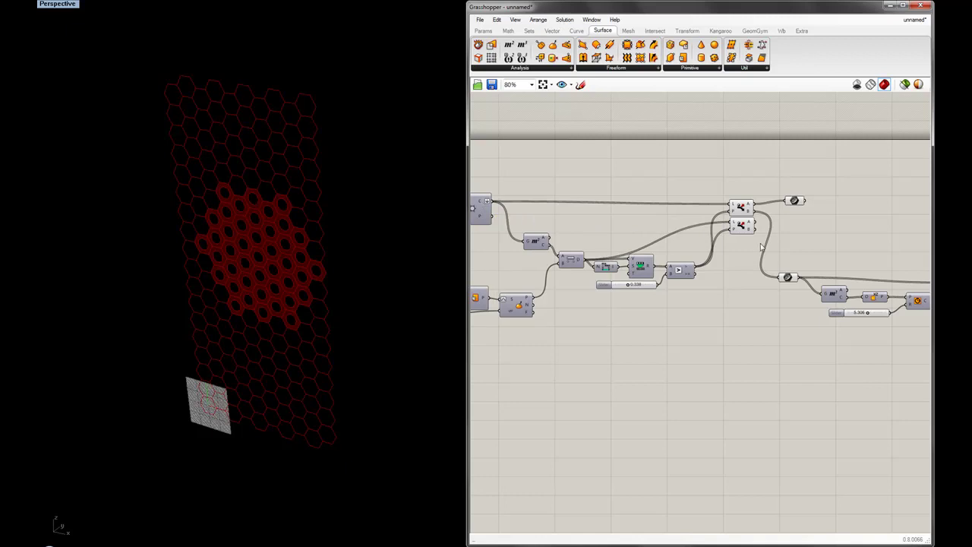
{"action": "scroll", "coordinate": [752, 244], "scroll_direction": "up", "scroll_amount": 2}
{"action": "mouse_move", "coordinate": [646, 231]}
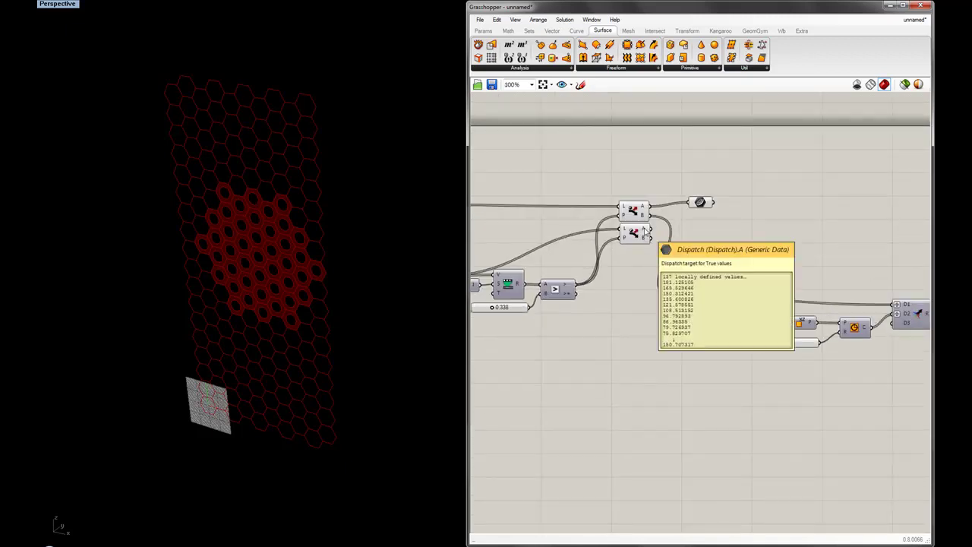
{"action": "right_click_drag", "start_coordinate": [586, 243], "coordinate": [631, 248]}
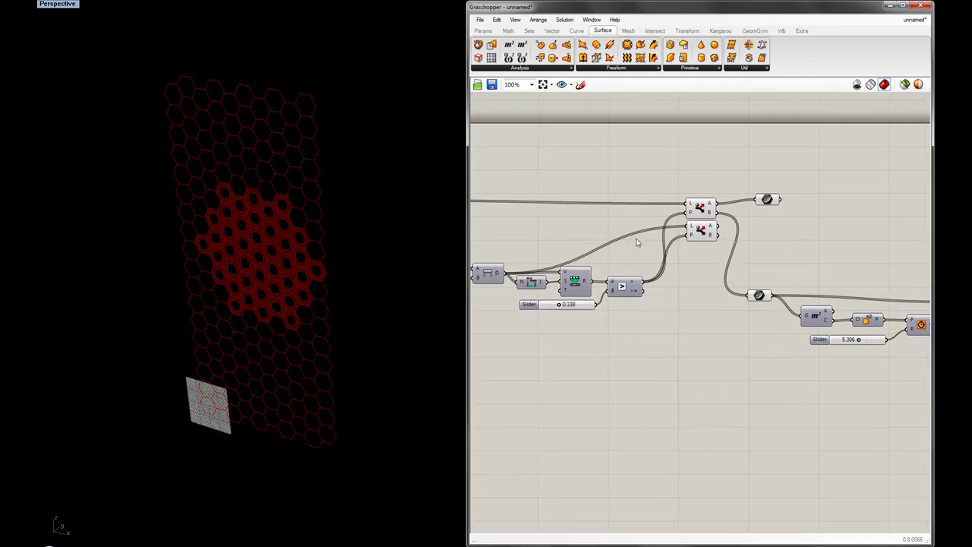
{"action": "scroll", "coordinate": [637, 241], "scroll_direction": "down", "scroll_amount": 1}
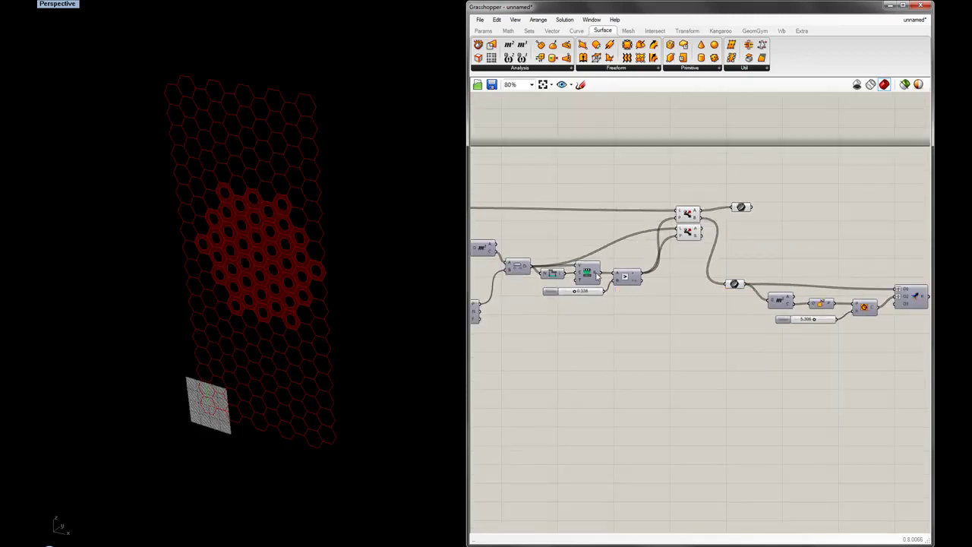
Feed the Remap Numbers result (R) into the duplicated Dispatch's list input (L) and lower the threshold slider slightly
{"action": "mouse_move", "coordinate": [597, 275]}
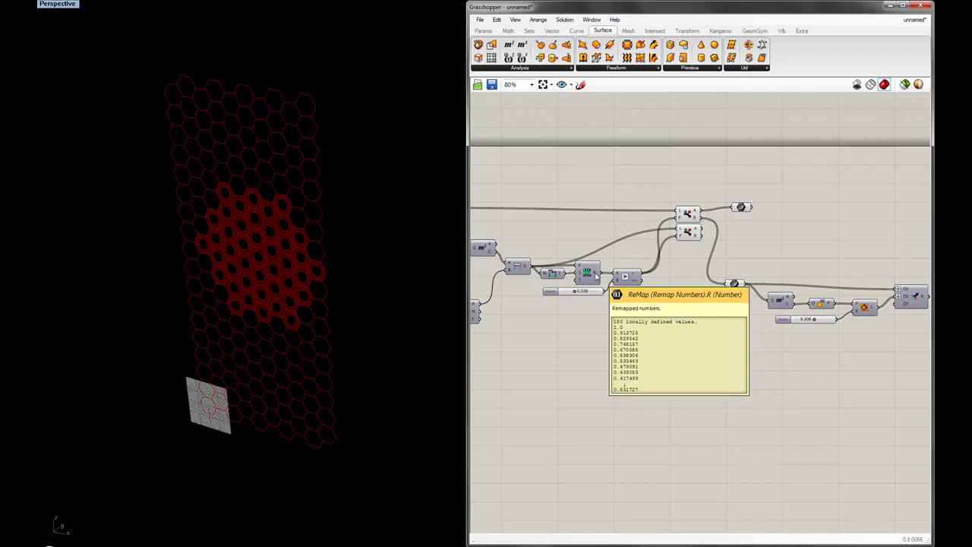
{"action": "left_click_drag", "start_coordinate": [605, 278], "coordinate": [680, 232]}
{"action": "mouse_move", "coordinate": [575, 291]}
{"action": "left_mouse_down"}
{"action": "mouse_move", "coordinate": [585, 293]}
{"action": "mouse_move", "coordinate": [575, 296]}
{"action": "left_mouse_up"}
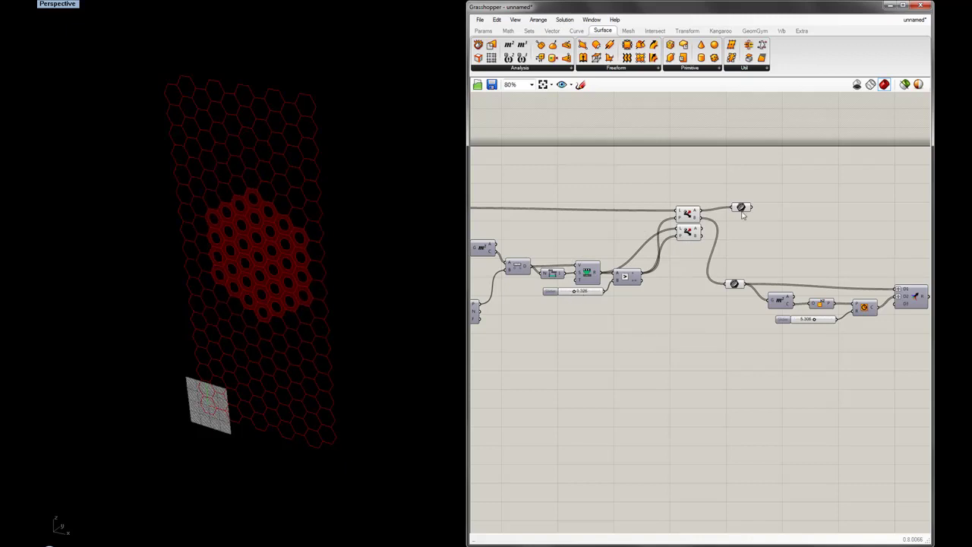
{"action": "right_click_drag", "start_coordinate": [750, 216], "coordinate": [683, 218]}
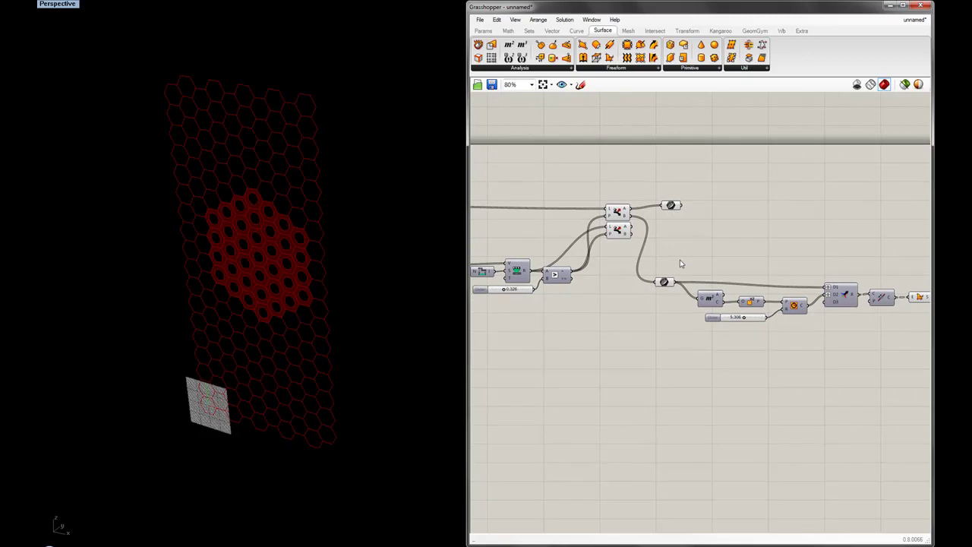
Copy the Area, XZ Plane and Circle components to the group A branch and connect group A's curves to Area's geometry input (G)
{"action": "scroll", "coordinate": [681, 264], "scroll_direction": "up", "scroll_amount": 2}
{"action": "left_click_drag", "start_coordinate": [749, 320], "coordinate": [651, 232]}
{"action": "left_click", "coordinate": [606, 196]}
{"action": "left_click_drag", "start_coordinate": [584, 226], "coordinate": [634, 220]}
{"action": "left_click_drag", "start_coordinate": [698, 231], "coordinate": [689, 231]}
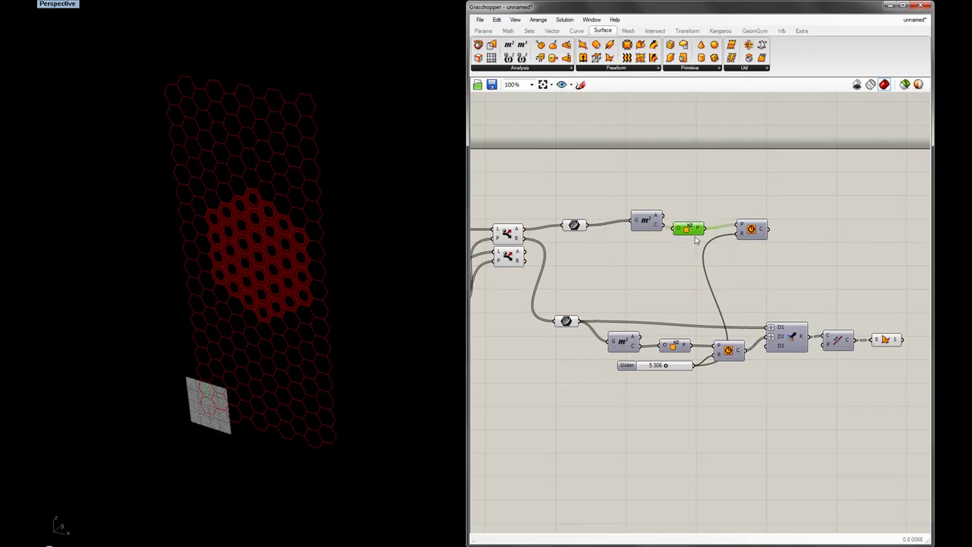
Turn on the preview of the copied Area, XZ Plane and Circle components in the group A branch
{"action": "left_click_drag", "start_coordinate": [773, 253], "coordinate": [628, 212]}
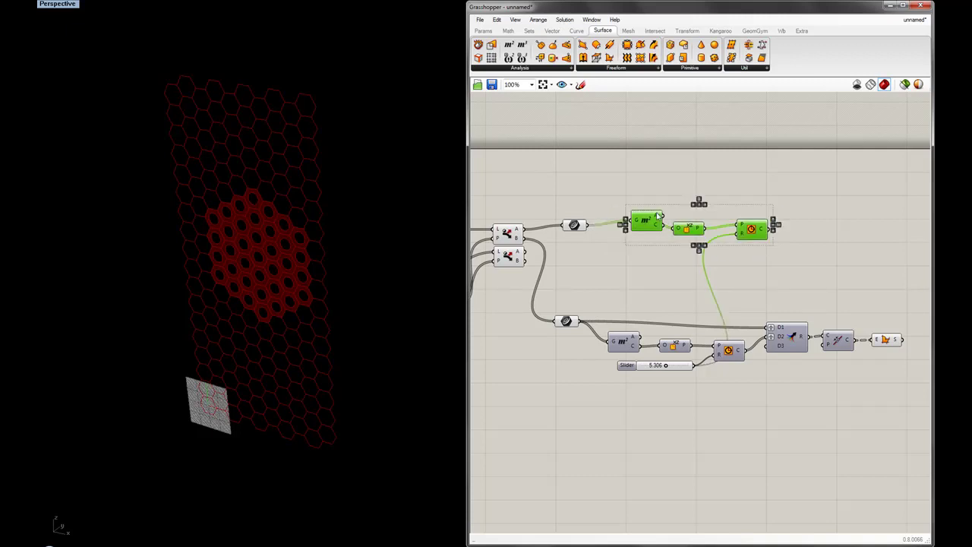
{"action": "middle_click", "coordinate": [656, 213]}
{"action": "left_click_drag", "start_coordinate": [775, 191], "coordinate": [642, 278]}
{"action": "middle_click", "coordinate": [647, 264]}
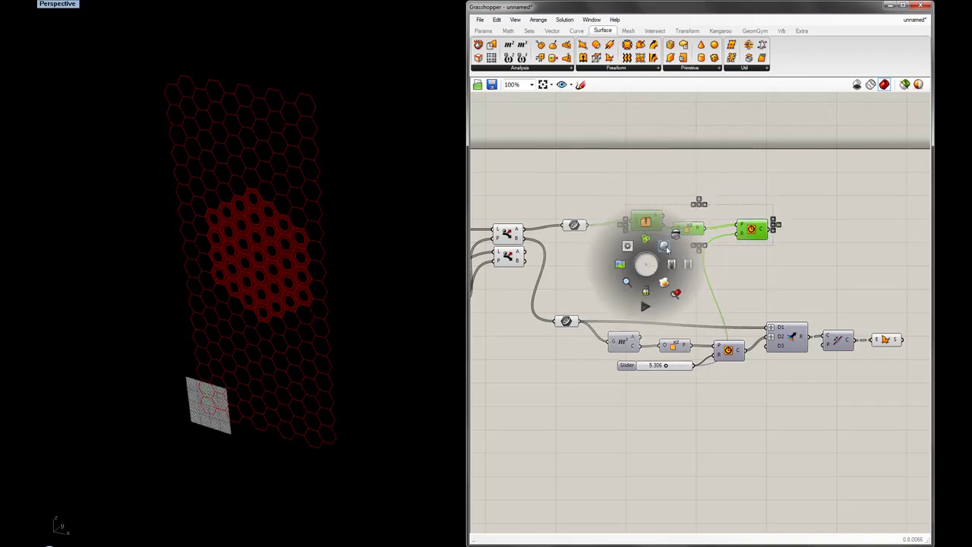
{"action": "left_click", "coordinate": [665, 248]}
{"action": "left_click", "coordinate": [646, 272]}
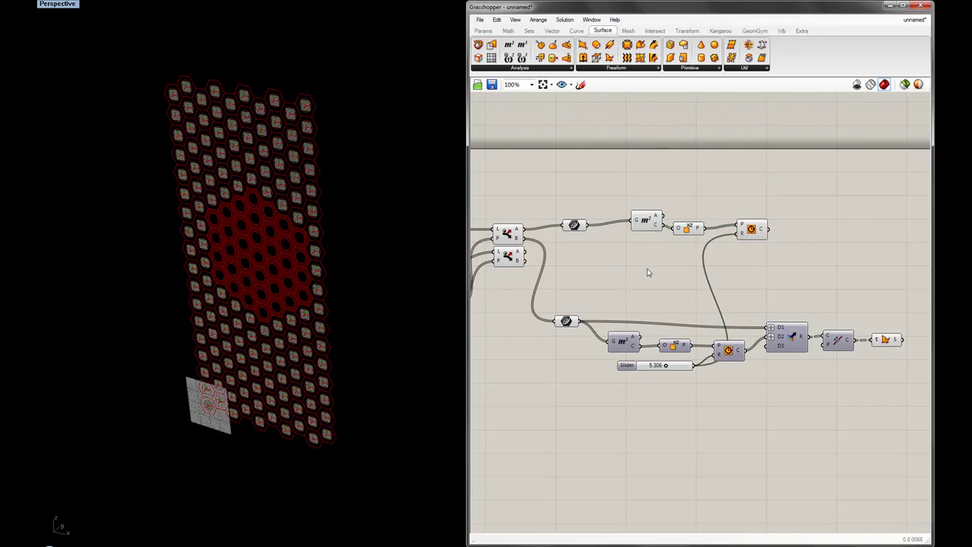
Turn off the preview of the XZ Plane component in the group A branch
{"action": "left_click", "coordinate": [688, 229]}
{"action": "middle_click", "coordinate": [688, 228]}
{"action": "left_click", "coordinate": [715, 200]}
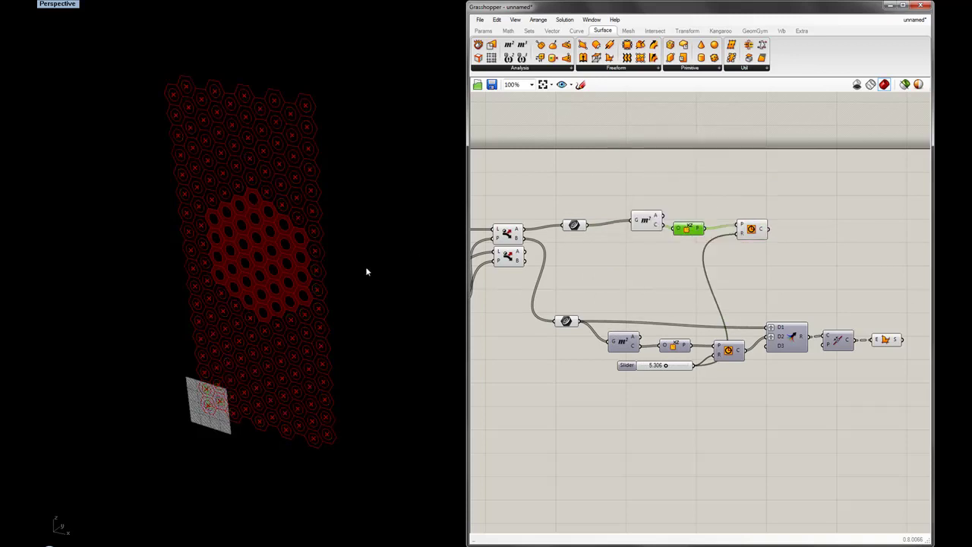
{"action": "right_click_drag", "start_coordinate": [420, 260], "coordinate": [448, 281]}
{"action": "left_click", "coordinate": [725, 262]}
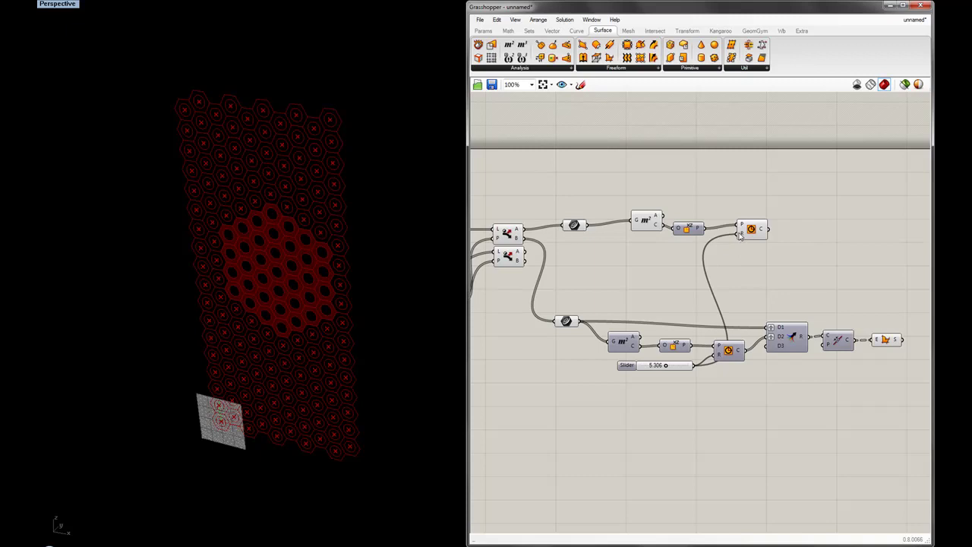
Duplicate the radius slider for the group A Circle's radius input (R) and set it to 3.706
{"action": "left_click", "coordinate": [648, 367]}
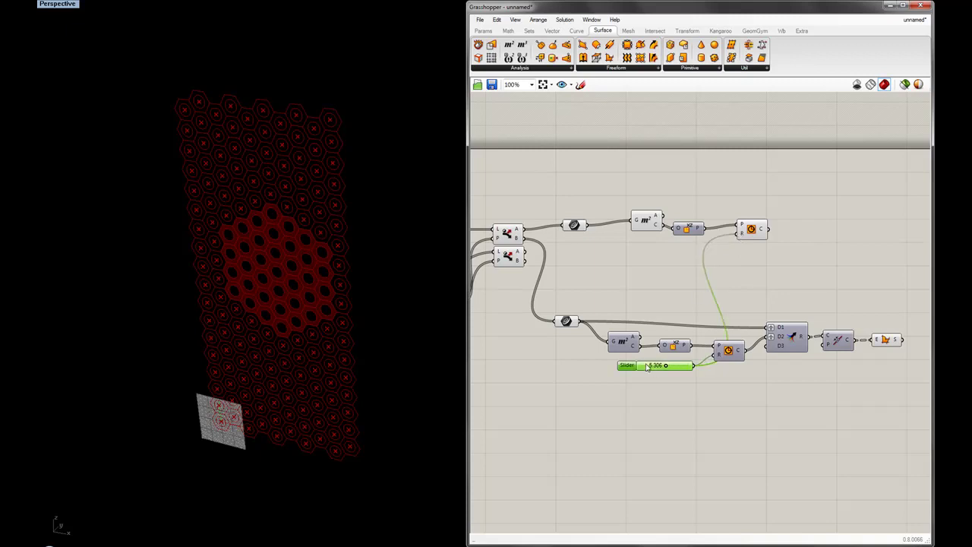
{"action": "left_click_drag", "start_coordinate": [648, 367], "coordinate": [738, 234], "text": "alt"}
{"action": "left_click_drag", "start_coordinate": [656, 258], "coordinate": [637, 259]}
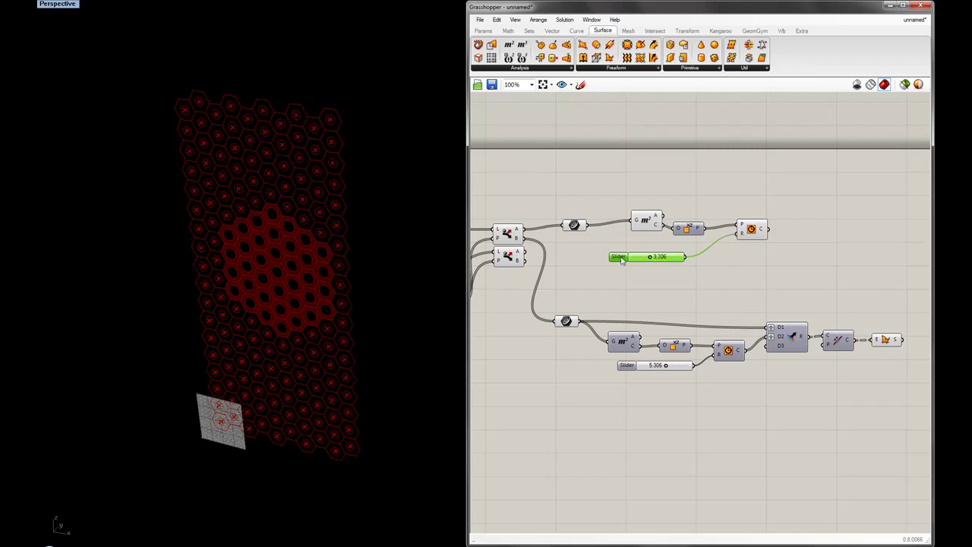
{"action": "scroll", "coordinate": [708, 288], "scroll_direction": "down", "scroll_amount": 2}
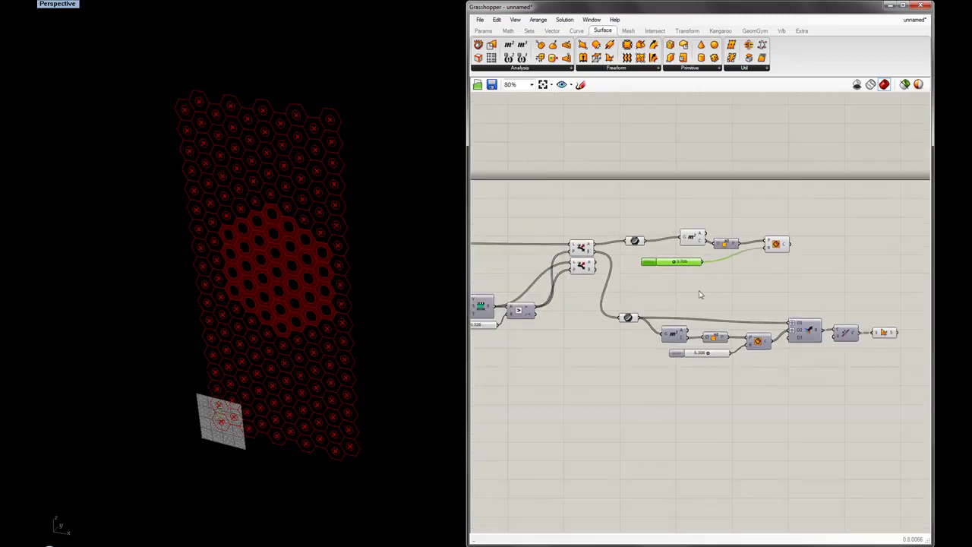
{"action": "left_click_drag", "start_coordinate": [651, 266], "coordinate": [645, 264]}
Copy the 3.706 slider, place the copy directly below it and set it to 0.586
{"action": "scroll", "coordinate": [663, 272], "scroll_direction": "up", "scroll_amount": 1}
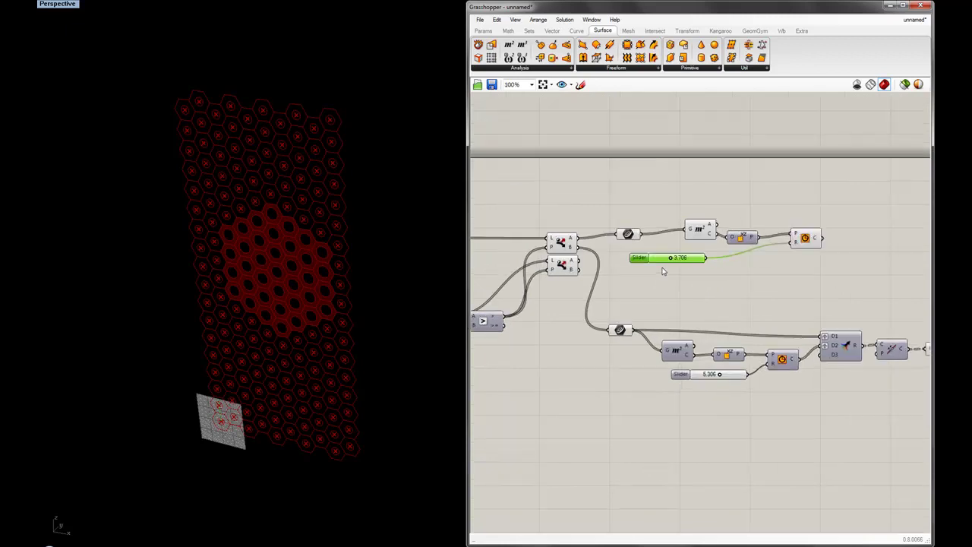
{"action": "scroll", "coordinate": [663, 274], "scroll_direction": "up", "scroll_amount": 1}
{"action": "key", "text": "ctrl+c"}
{"action": "key", "text": "ctrl+v"}
{"action": "mouse_move", "coordinate": [645, 264]}
{"action": "left_mouse_down"}
{"action": "mouse_move", "coordinate": [639, 267]}
{"action": "mouse_move", "coordinate": [668, 263]}
{"action": "mouse_move", "coordinate": [633, 271]}
{"action": "left_mouse_up"}
{"action": "left_click_drag", "start_coordinate": [690, 297], "coordinate": [654, 270]}
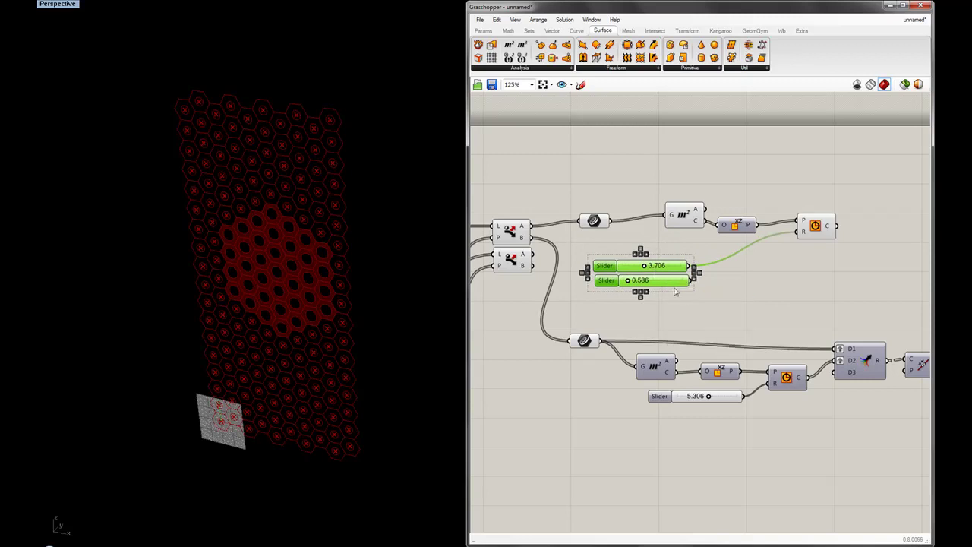
{"action": "left_click", "coordinate": [733, 292]}
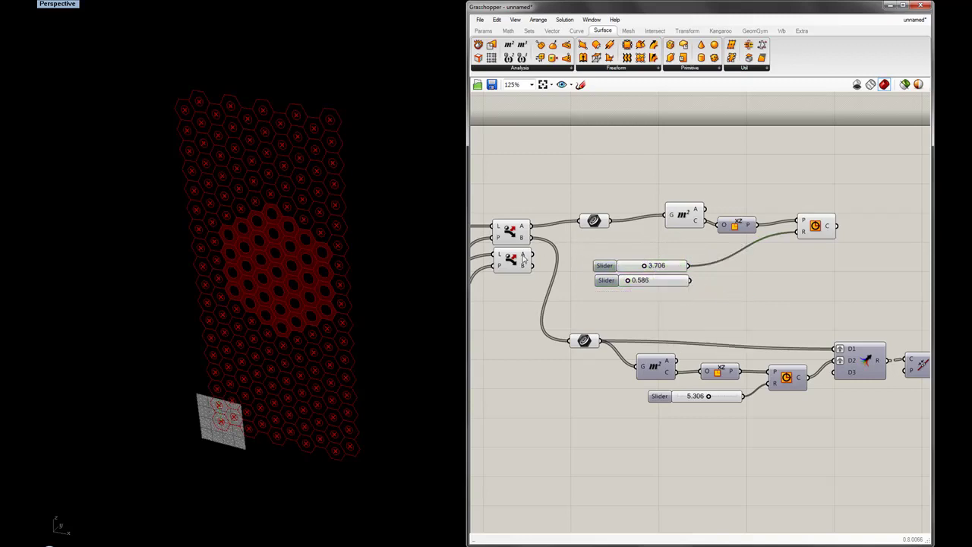
Add a Remap Numbers component below the group A Circle and shift the two radius sliders to make room
{"action": "mouse_move", "coordinate": [526, 259]}
{"action": "left_click", "coordinate": [529, 31]}
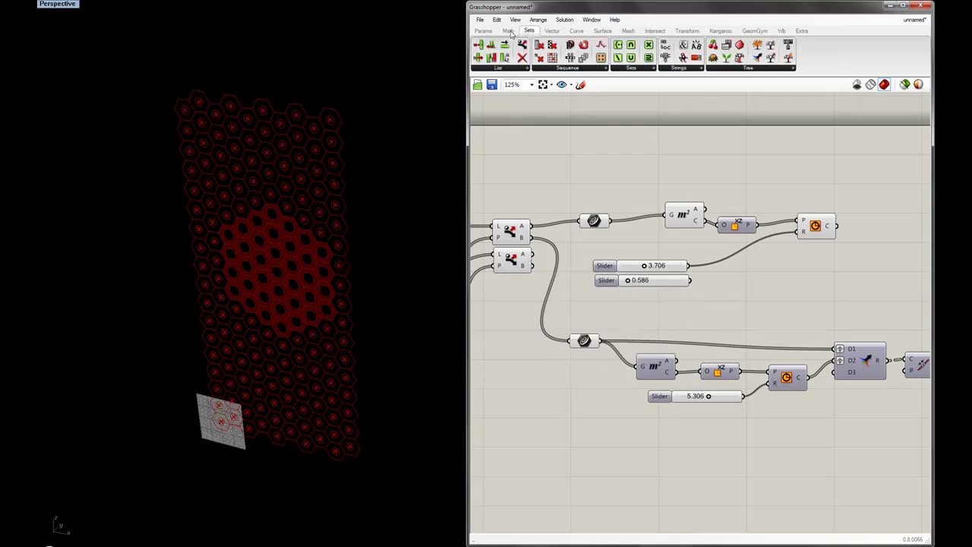
{"action": "left_click", "coordinate": [508, 32]}
{"action": "left_click_drag", "start_coordinate": [534, 62], "coordinate": [763, 279]}
{"action": "left_click_drag", "start_coordinate": [708, 300], "coordinate": [645, 279]}
{"action": "left_click", "coordinate": [659, 247]}
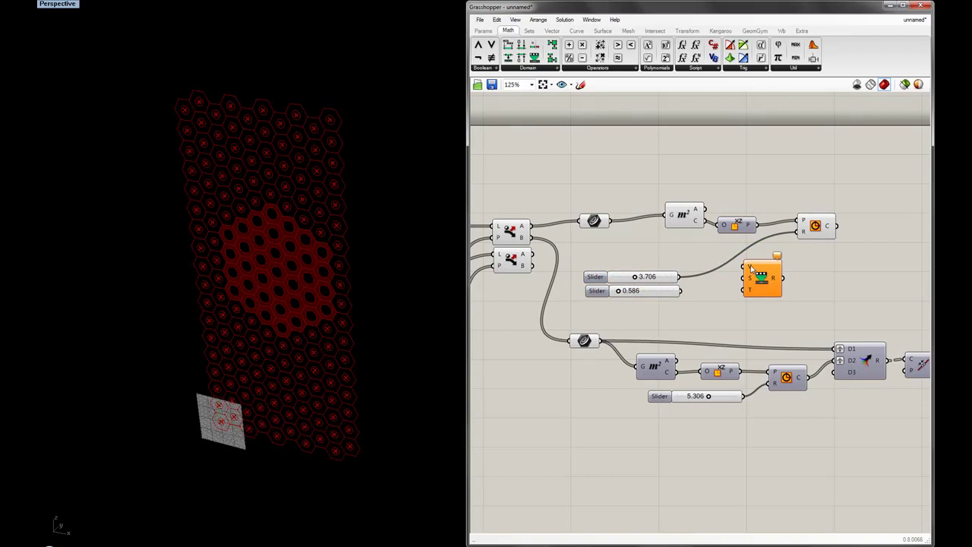
Connect the duplicated Dispatch's A output to the new Remap Numbers value input (V) and space the sliders away from it
{"action": "mouse_move", "coordinate": [526, 256]}
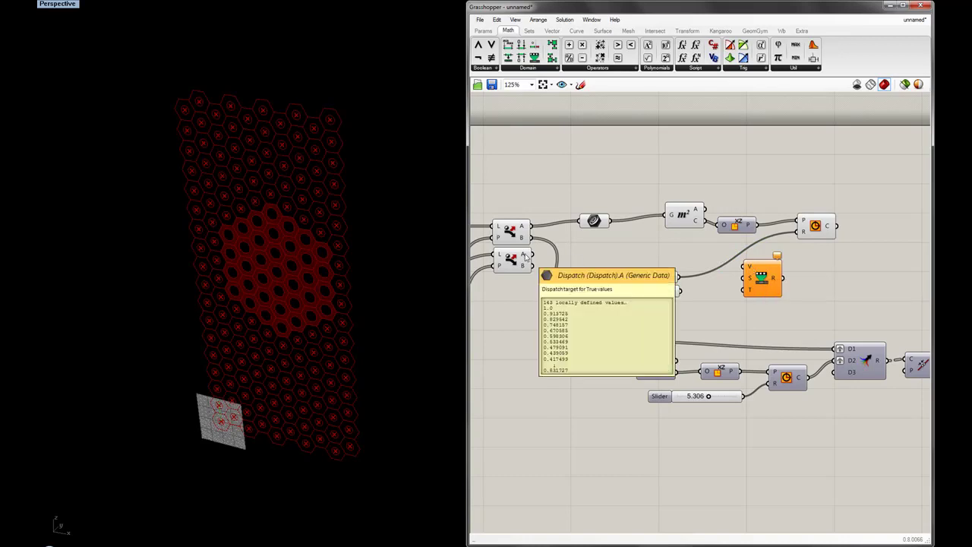
{"action": "left_click_drag", "start_coordinate": [526, 256], "coordinate": [747, 266]}
{"action": "mouse_move", "coordinate": [752, 280]}
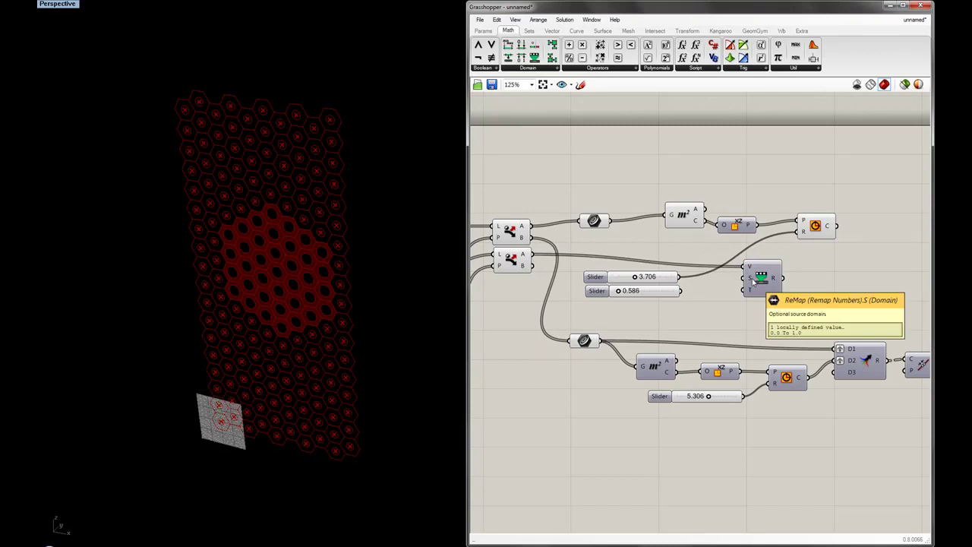
{"action": "left_click_drag", "start_coordinate": [754, 295], "coordinate": [595, 283]}
{"action": "mouse_move", "coordinate": [751, 283]}
Add a Domain component from the 3.706 and 0.586 sliders and feed it into the new Remap Numbers target input (T)
{"action": "left_click", "coordinate": [729, 304]}
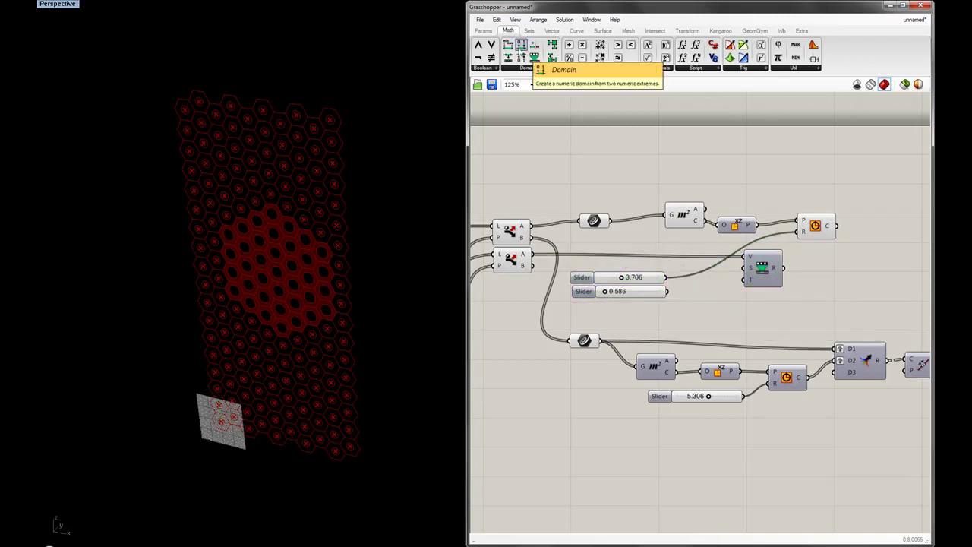
{"action": "left_click", "coordinate": [707, 306]}
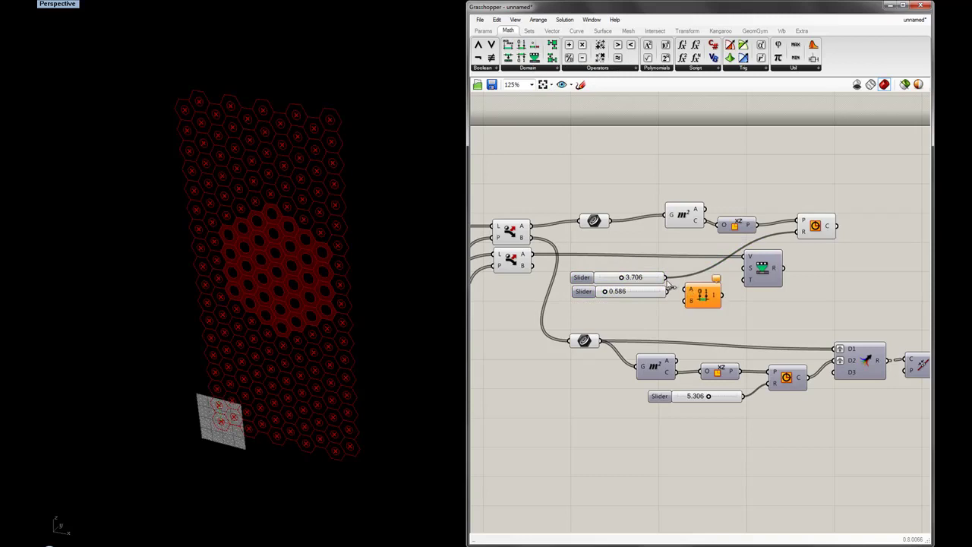
{"action": "left_click_drag", "start_coordinate": [669, 292], "coordinate": [749, 282]}
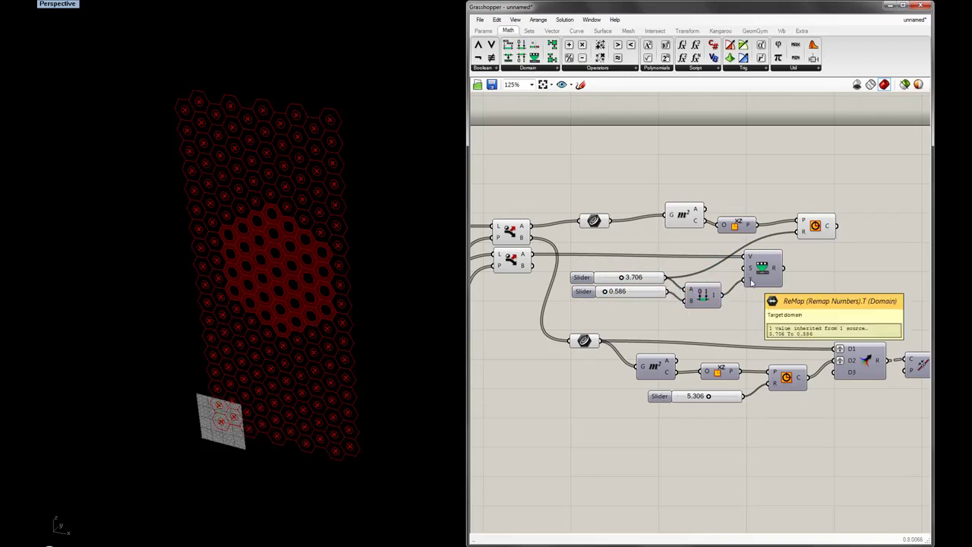
Connect the new Remap Numbers result (R) to the group A Circle's radius input (R), replacing the slider
{"action": "mouse_move", "coordinate": [776, 270]}
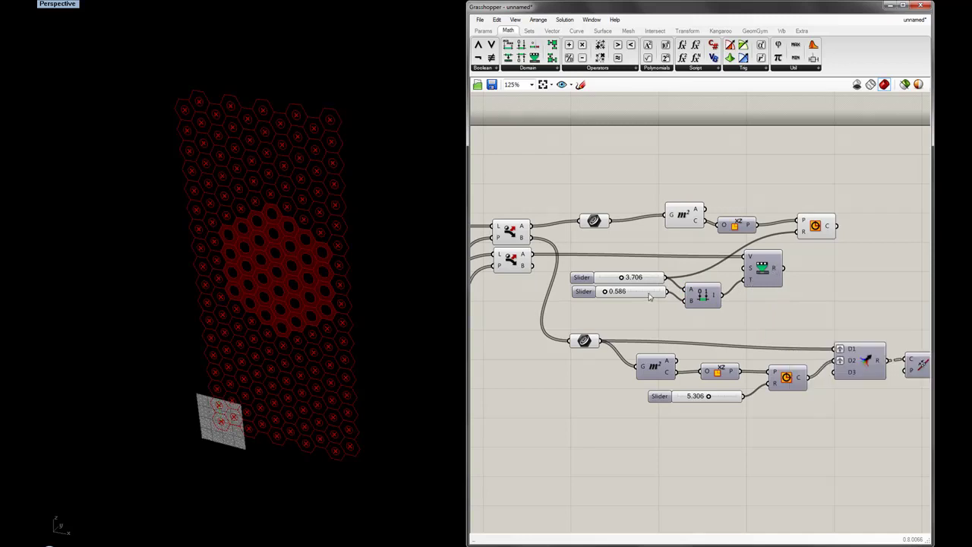
{"action": "right_click_drag", "start_coordinate": [804, 263], "coordinate": [769, 269]}
{"action": "left_click_drag", "start_coordinate": [748, 273], "coordinate": [767, 238]}
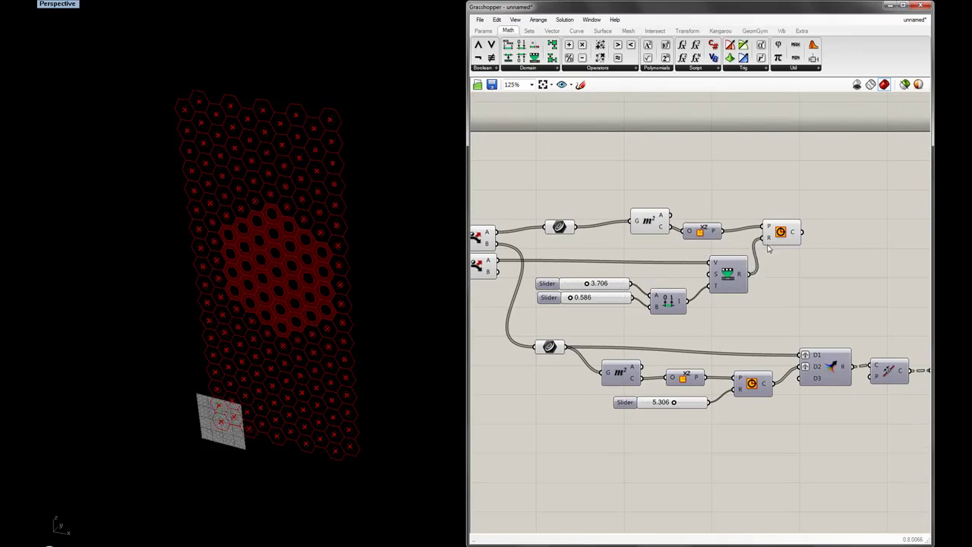
Set the target domain sliders to 9.306 and 0.000 and align the Domain component beside them
{"action": "scroll", "coordinate": [388, 360], "scroll_direction": "up", "scroll_amount": 2}
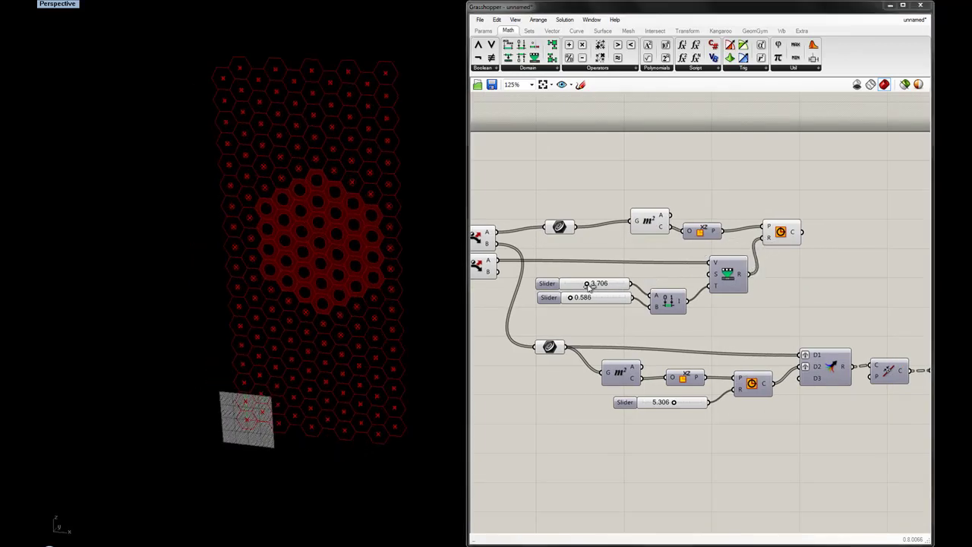
{"action": "left_click_drag", "start_coordinate": [590, 286], "coordinate": [620, 285]}
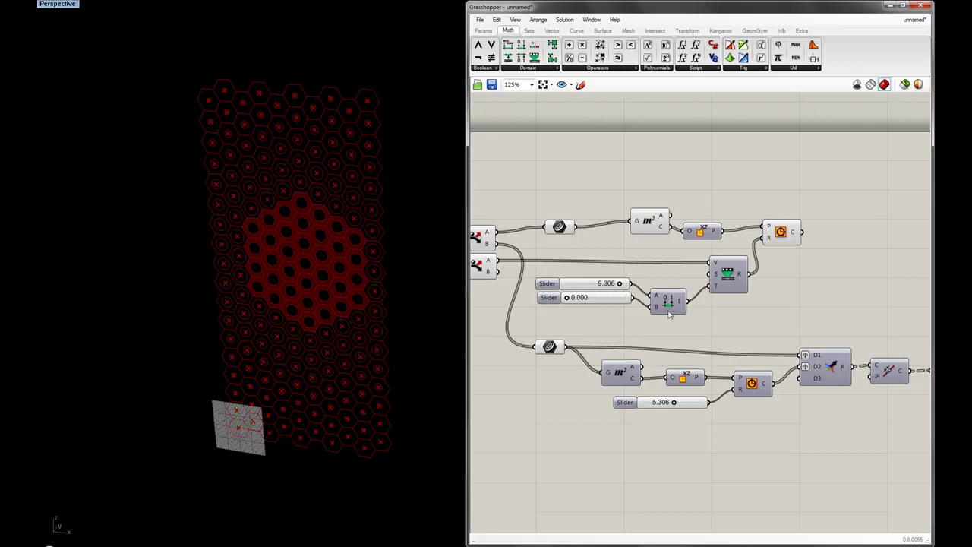
{"action": "left_click_drag", "start_coordinate": [668, 303], "coordinate": [661, 290]}
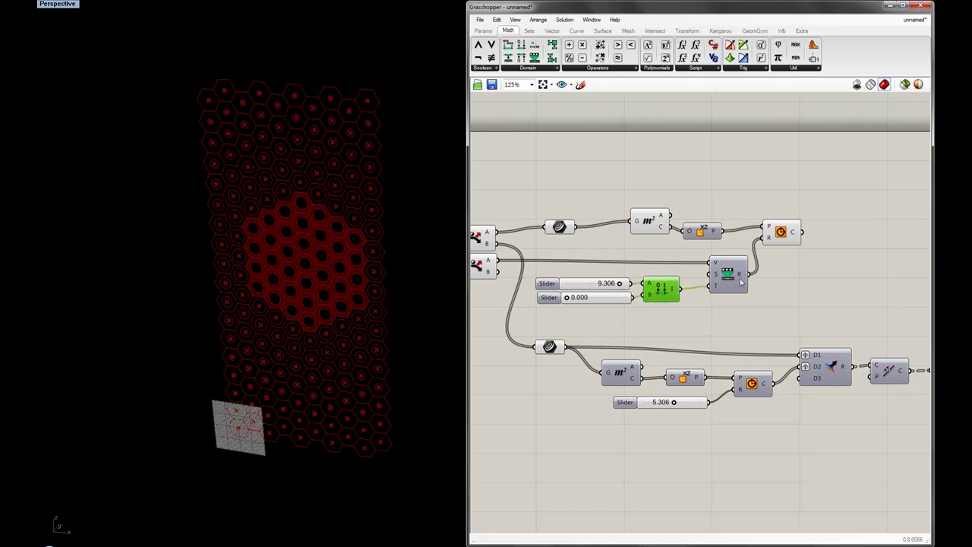
Duplicate the group B Merge, Join Curves and Boundary Surfaces chain beside the group A Circle
{"action": "right_click_drag", "start_coordinate": [820, 284], "coordinate": [733, 375]}
{"action": "left_click_drag", "start_coordinate": [860, 407], "coordinate": [697, 336]}
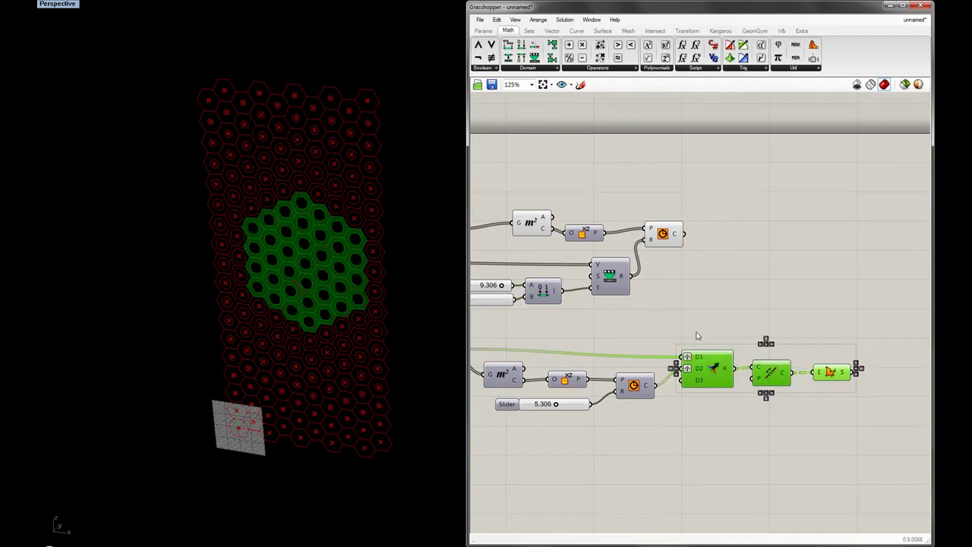
{"action": "left_click_drag", "start_coordinate": [707, 370], "coordinate": [763, 218], "text": "alt"}
{"action": "right_click_drag", "start_coordinate": [707, 275], "coordinate": [745, 287]}
{"action": "scroll", "coordinate": [589, 228], "scroll_direction": "down", "scroll_amount": 2}
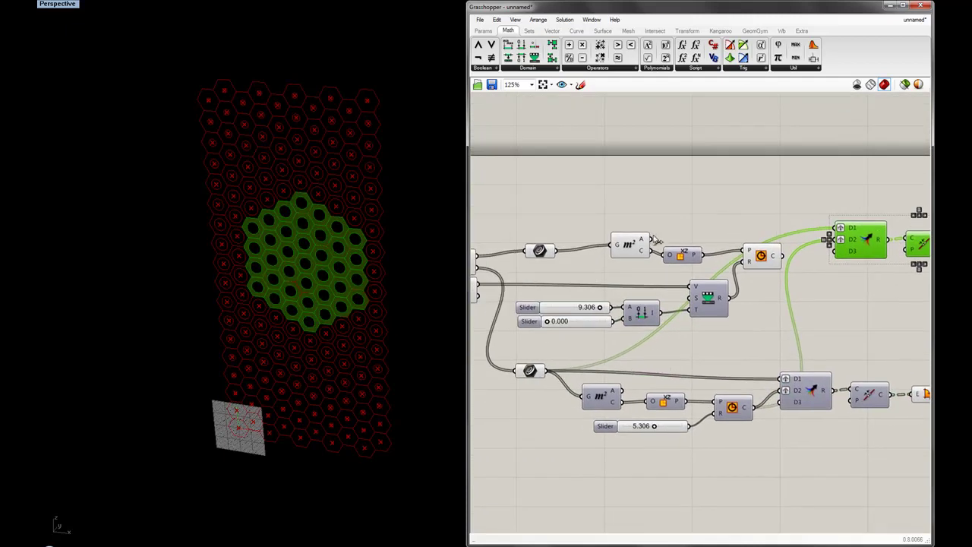
Connect the group A hexagon curves to the duplicated Merge's D1 input and the group A Circle output to D2
{"action": "left_click_drag", "start_coordinate": [575, 248], "coordinate": [803, 229]}
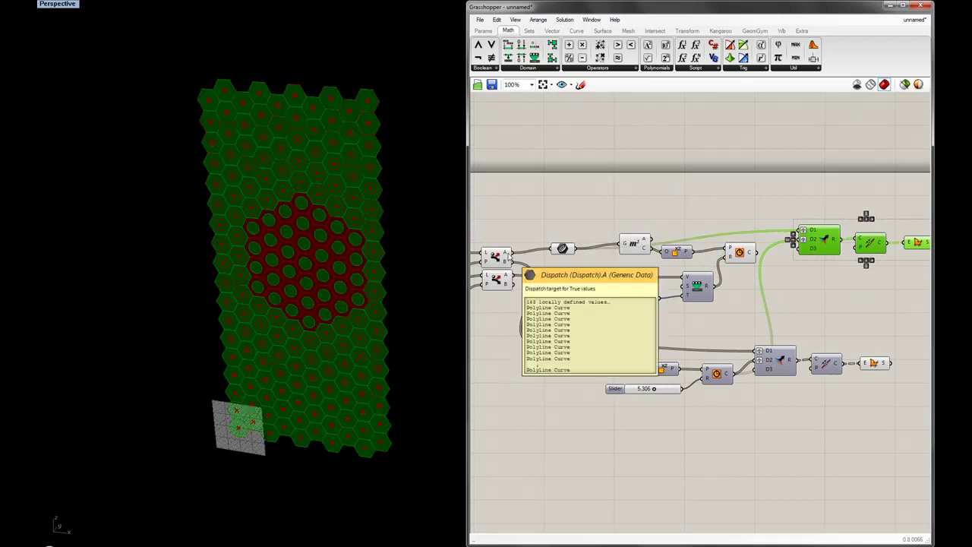
{"action": "left_click", "coordinate": [718, 190]}
{"action": "right_click_drag", "start_coordinate": [734, 206], "coordinate": [694, 258]}
{"action": "left_click_drag", "start_coordinate": [693, 259], "coordinate": [743, 250]}
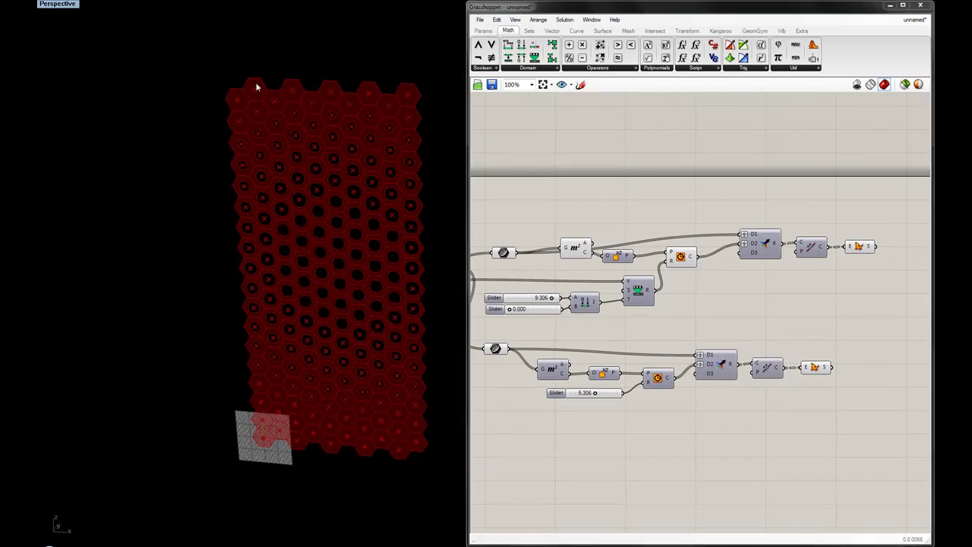
Turn off the preview of all the components upstream of the two Merge components
{"action": "scroll", "coordinate": [256, 92], "scroll_direction": "up", "scroll_amount": 5}
{"action": "scroll", "coordinate": [256, 92], "scroll_direction": "down", "scroll_amount": 3}
{"action": "right_click_drag", "start_coordinate": [336, 165], "coordinate": [319, 221]}
{"action": "right_click_drag", "start_coordinate": [670, 316], "coordinate": [722, 314]}
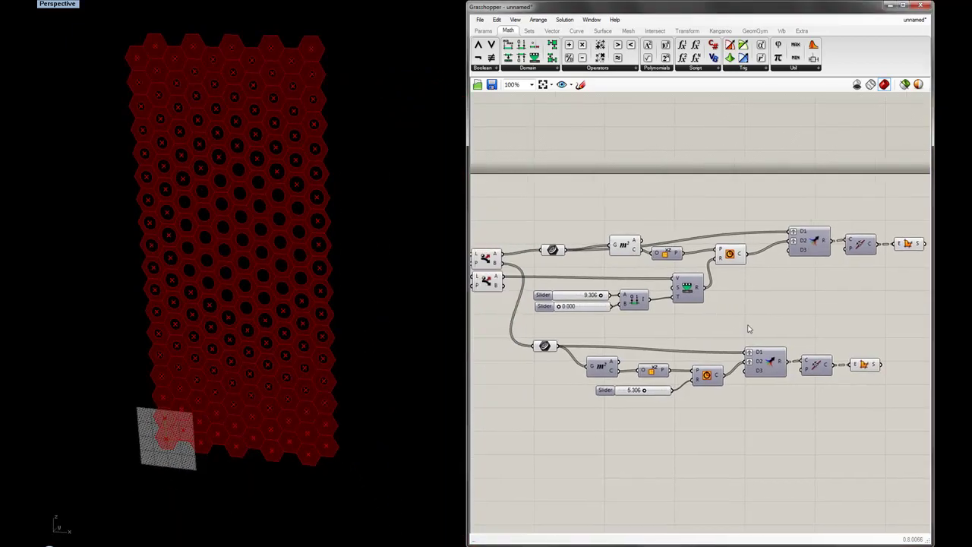
{"action": "left_click_drag", "start_coordinate": [739, 192], "coordinate": [484, 431]}
{"action": "middle_click", "coordinate": [521, 422]}
{"action": "left_click", "coordinate": [552, 408]}
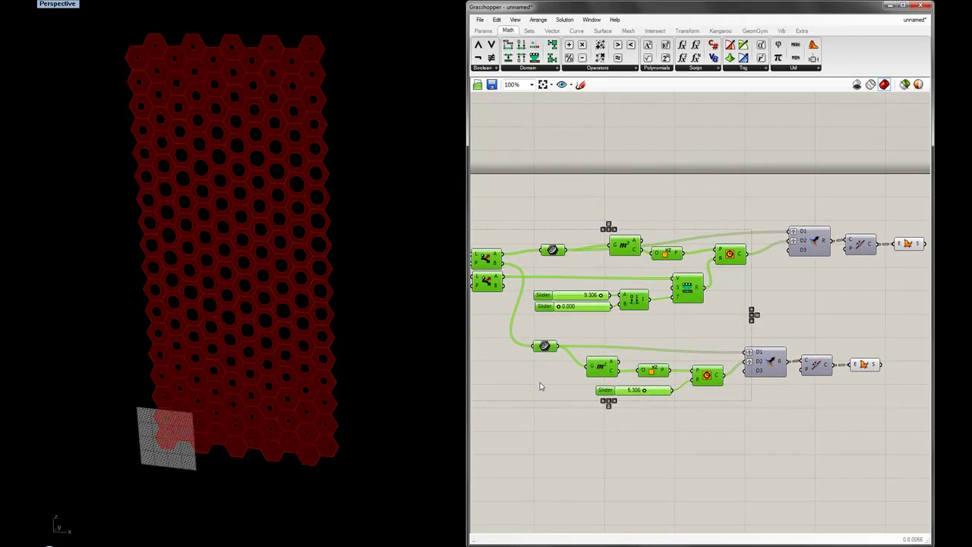
Add two Custom Preview components, one for each Boundary Surfaces component
{"action": "scroll", "coordinate": [549, 381], "scroll_direction": "down", "scroll_amount": 2}
{"action": "right_click_drag", "start_coordinate": [768, 332], "coordinate": [639, 330]}
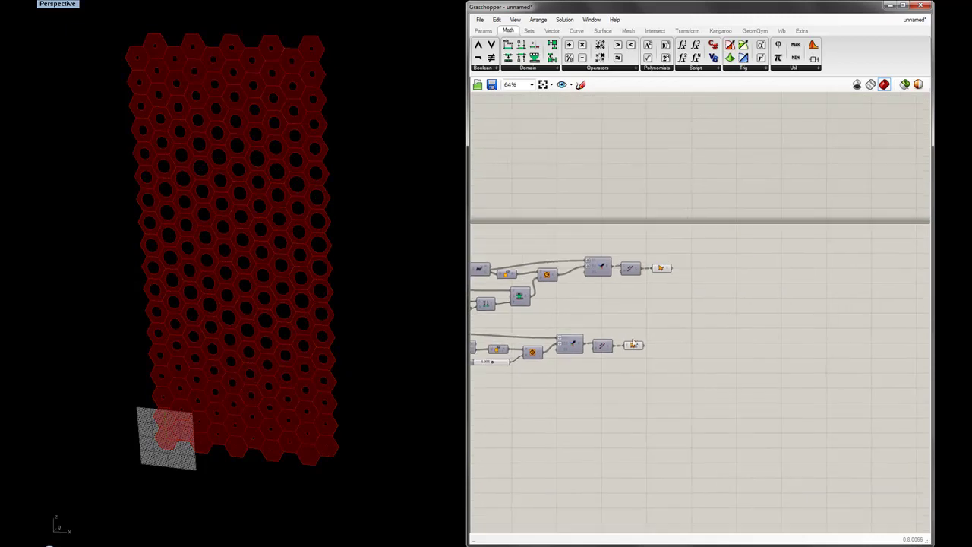
{"action": "left_click_drag", "start_coordinate": [634, 348], "coordinate": [648, 349]}
{"action": "left_click", "coordinate": [693, 298]}
{"action": "left_click", "coordinate": [483, 31]}
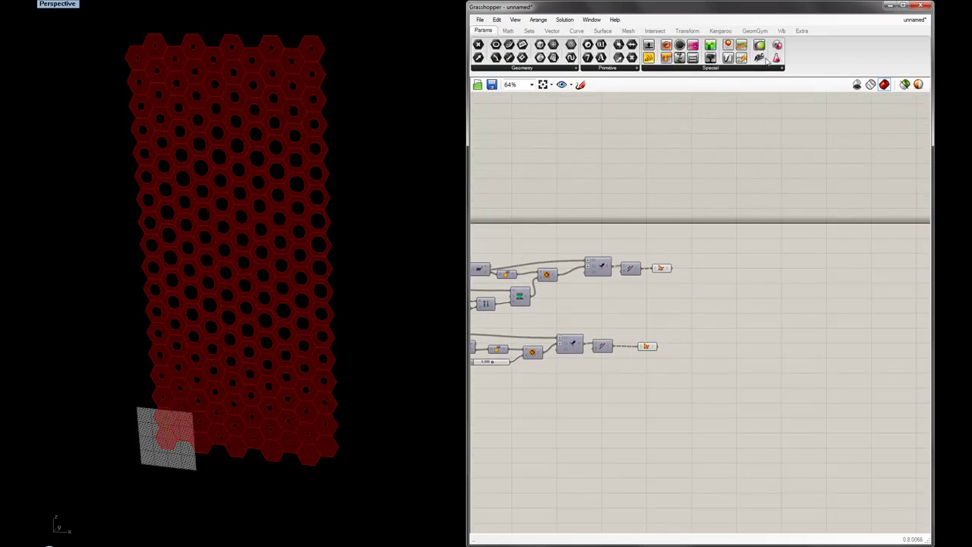
{"action": "left_click_drag", "start_coordinate": [759, 46], "coordinate": [718, 352]}
{"action": "left_click", "coordinate": [702, 313]}
Flatten both Boundary Surfaces outputs (S) and connect each to its Custom Preview geometry input (G)
{"action": "right_click", "coordinate": [669, 268]}
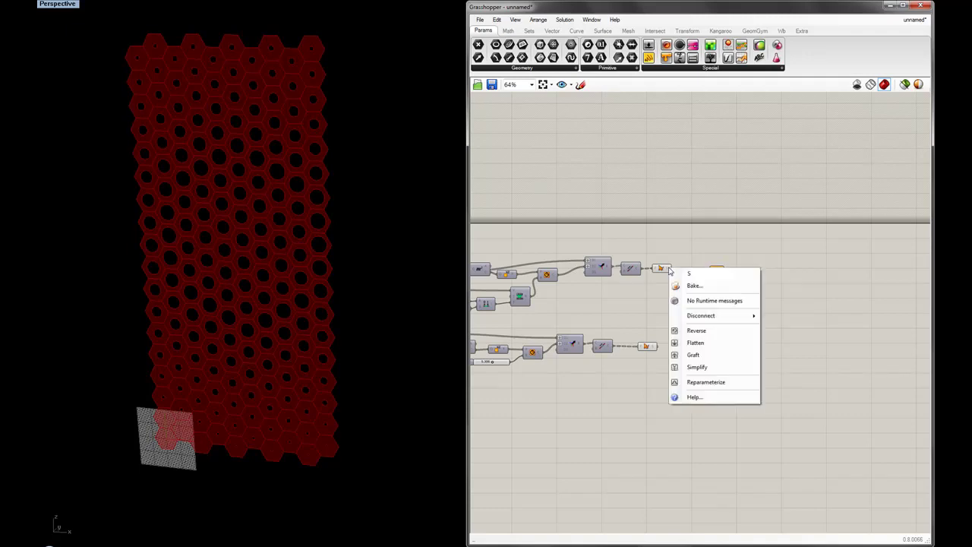
{"action": "right_click", "coordinate": [652, 349]}
{"action": "left_click", "coordinate": [685, 420]}
{"action": "scroll", "coordinate": [666, 318], "scroll_direction": "up", "scroll_amount": 3}
{"action": "left_click_drag", "start_coordinate": [680, 228], "coordinate": [728, 227]}
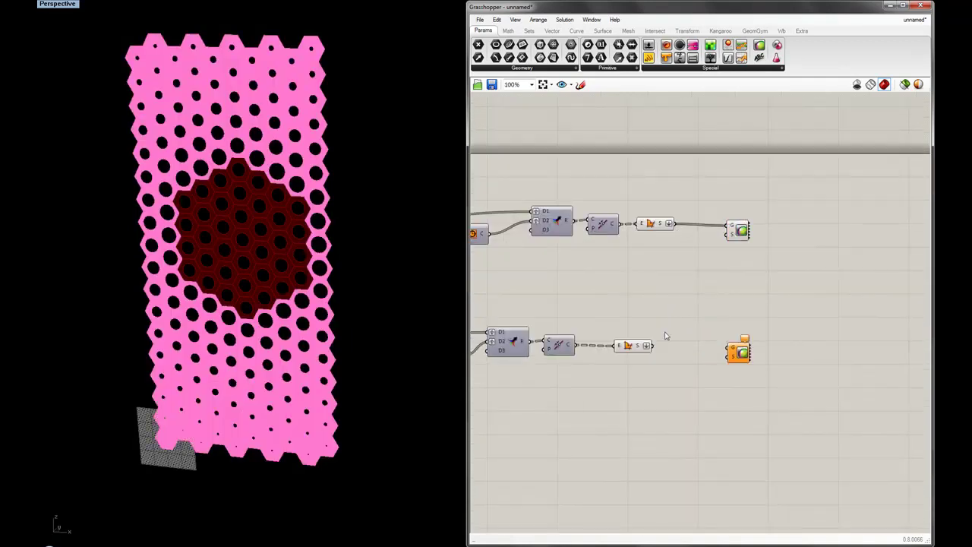
{"action": "left_click_drag", "start_coordinate": [653, 346], "coordinate": [735, 351]}
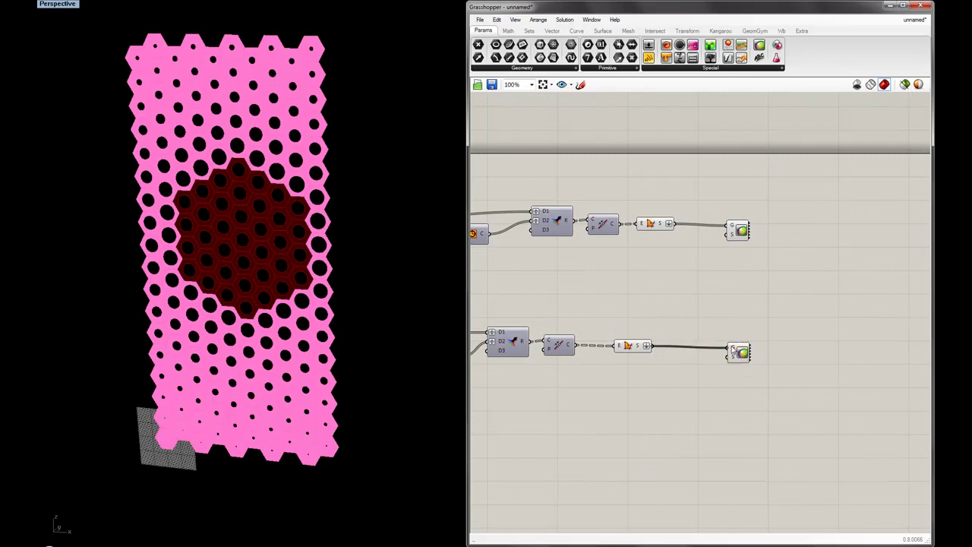
{"action": "right_click_drag", "start_coordinate": [360, 301], "coordinate": [342, 302]}
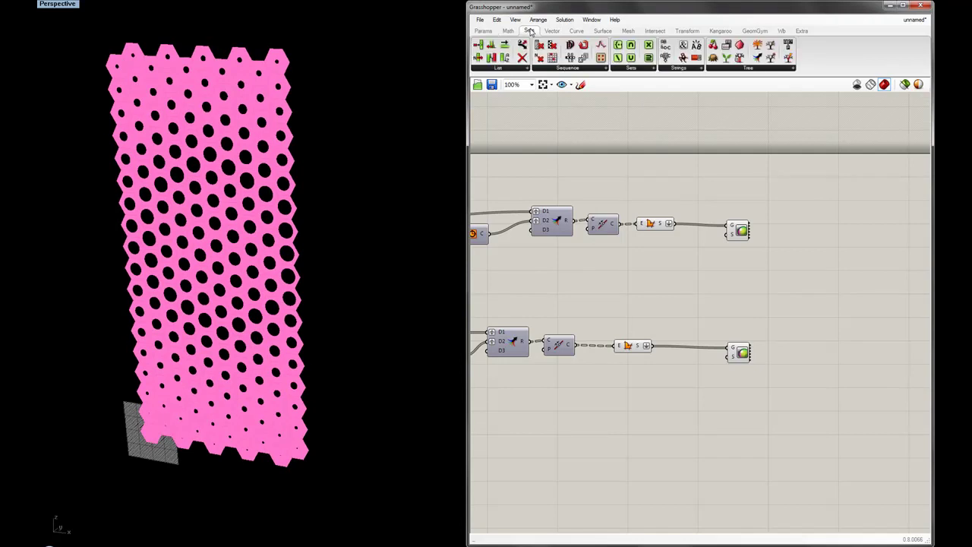
Add a Create Material component between the two branches and feed a white Colour Swatch into its diffuse input (Kd)
{"action": "left_click", "coordinate": [551, 31]}
{"action": "left_click", "coordinate": [496, 68]}
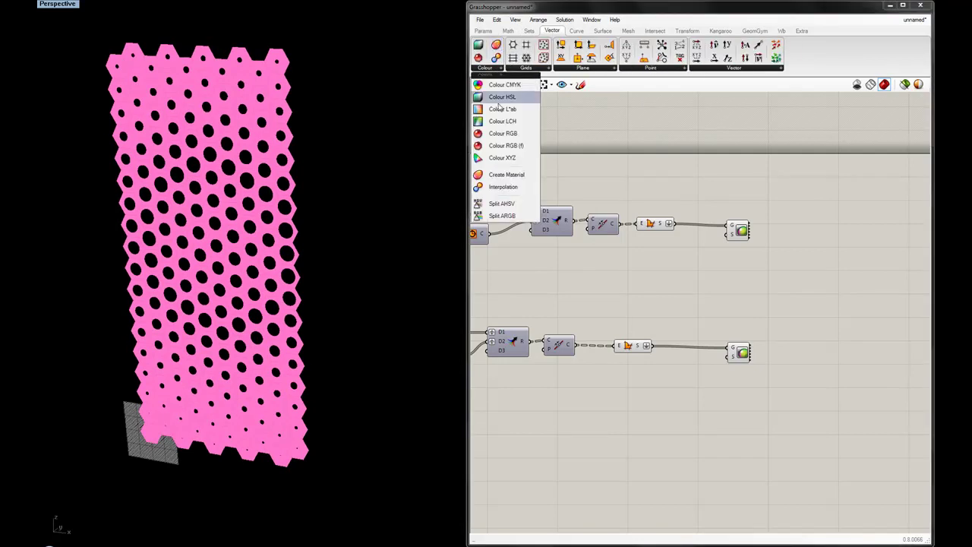
{"action": "left_click_drag", "start_coordinate": [504, 174], "coordinate": [690, 284]}
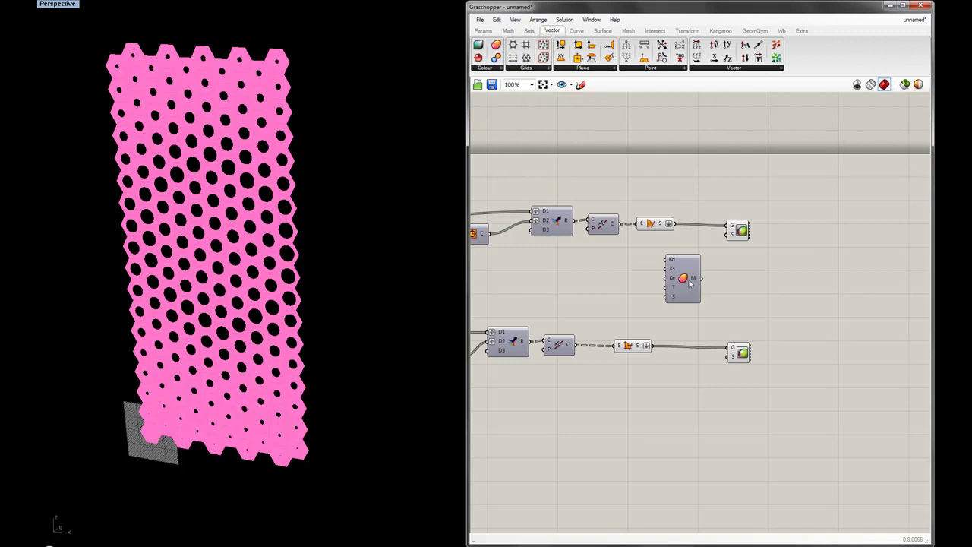
{"action": "left_click", "coordinate": [483, 30]}
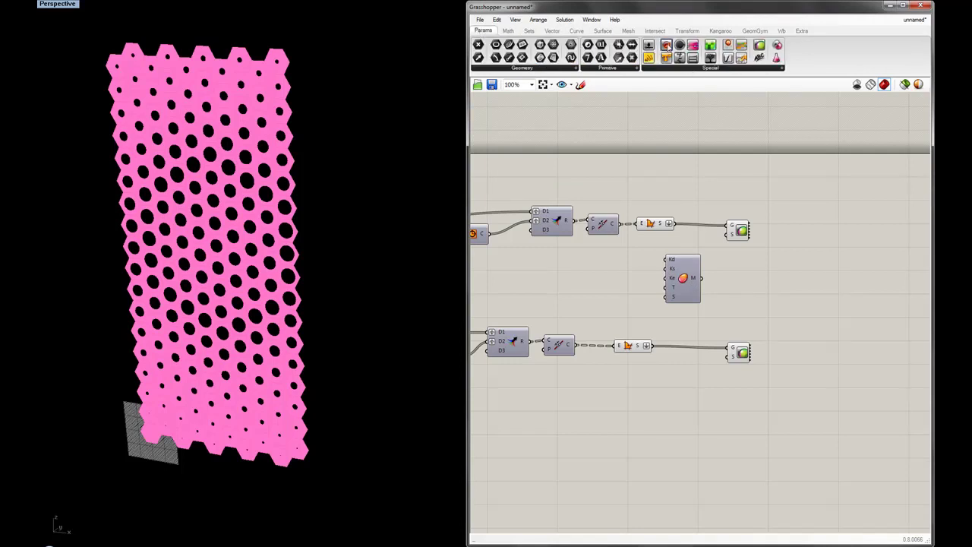
{"action": "left_click_drag", "start_coordinate": [667, 60], "coordinate": [623, 260]}
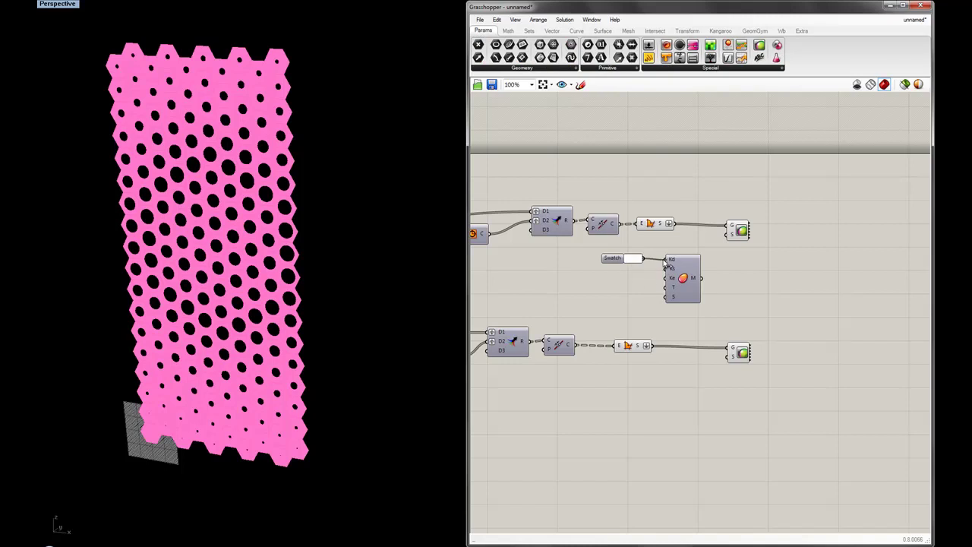
Add a Number Slider and connect it to the material's transparency input (T)
{"action": "double_click", "coordinate": [621, 298]}
{"action": "type", "text": "slider"}
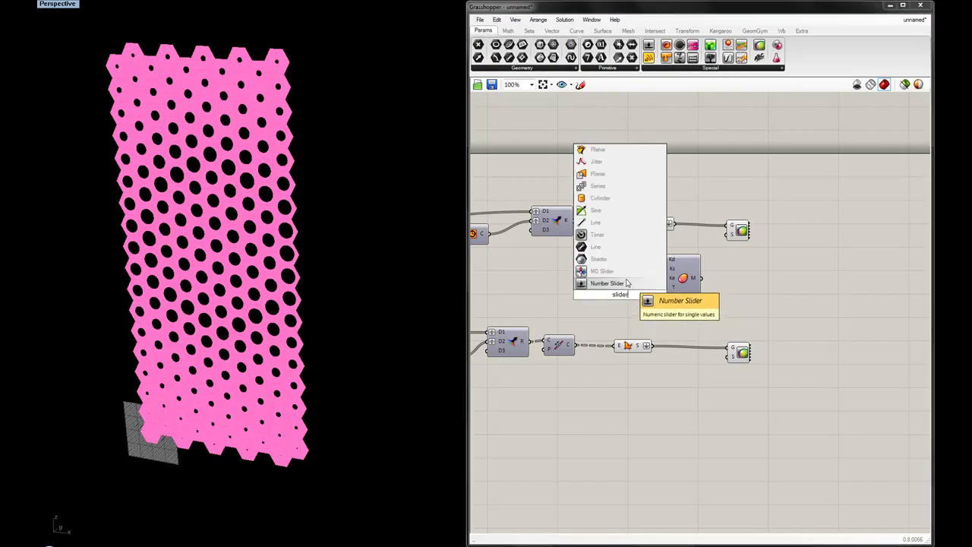
{"action": "key", "text": "Return"}
{"action": "left_click", "coordinate": [647, 288]}
Connect the material output (M) to the shader input (S) of both Custom Preview components
{"action": "left_click_drag", "start_coordinate": [651, 289], "coordinate": [727, 228]}
{"action": "left_click_drag", "start_coordinate": [700, 279], "coordinate": [732, 354]}
{"action": "left_click", "coordinate": [738, 318]}
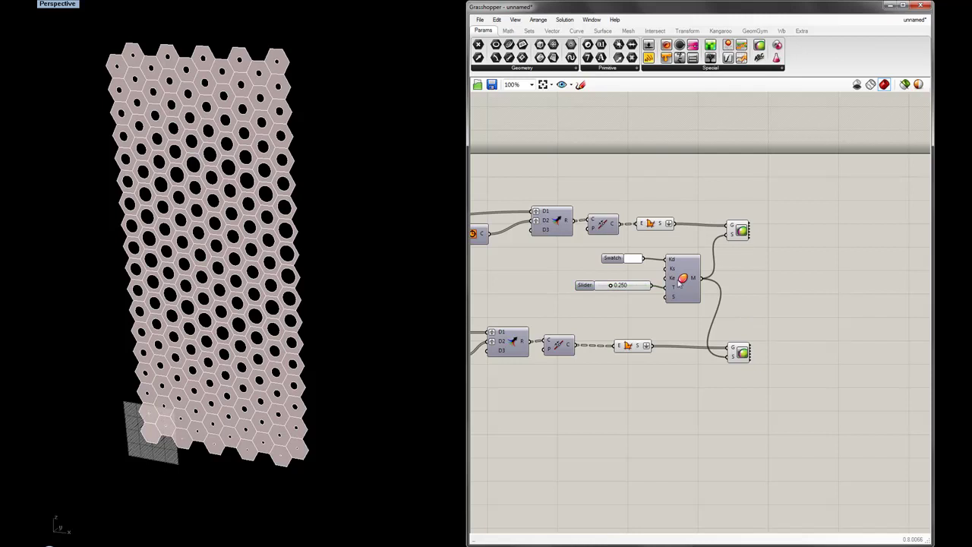
Turn off the preview of both Boundary Surfaces components and set the material's transparency slider to 0.480
{"action": "mouse_move", "coordinate": [610, 286]}
{"action": "left_mouse_down"}
{"action": "mouse_move", "coordinate": [621, 285]}
{"action": "mouse_move", "coordinate": [609, 286]}
{"action": "left_mouse_up"}
{"action": "left_click", "coordinate": [650, 223]}
{"action": "left_click", "coordinate": [629, 346], "text": "shift"}
{"action": "key", "text": "space"}
{"action": "left_click", "coordinate": [638, 319]}
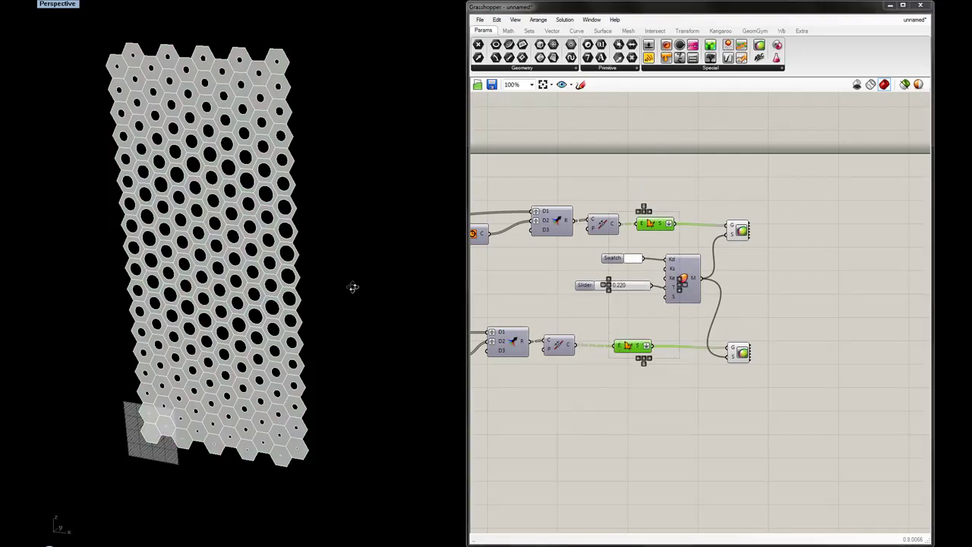
{"action": "left_click", "coordinate": [610, 313]}
{"action": "left_click_drag", "start_coordinate": [611, 287], "coordinate": [622, 289]}
Widen the hexagonal grid with more columns and reduce its number of rows using the two extent sliders
{"action": "right_click_drag", "start_coordinate": [602, 306], "coordinate": [701, 294]}
{"action": "scroll", "coordinate": [702, 293], "scroll_direction": "down", "scroll_amount": 5}
{"action": "scroll", "coordinate": [701, 293], "scroll_direction": "up", "scroll_amount": 2}
{"action": "right_click_drag", "start_coordinate": [275, 299], "coordinate": [281, 296]}
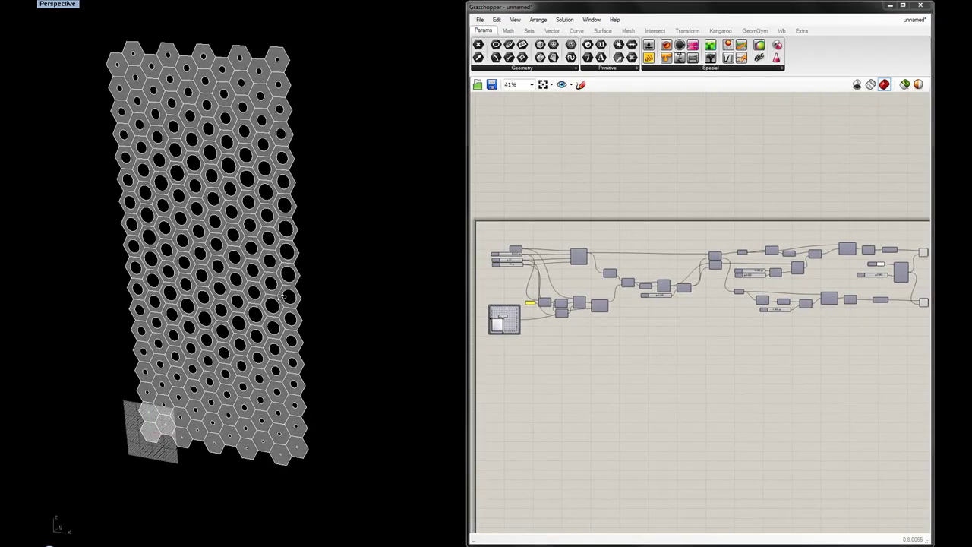
{"action": "scroll", "coordinate": [523, 276], "scroll_direction": "up", "scroll_amount": 3}
{"action": "left_click_drag", "start_coordinate": [523, 275], "coordinate": [534, 275]}
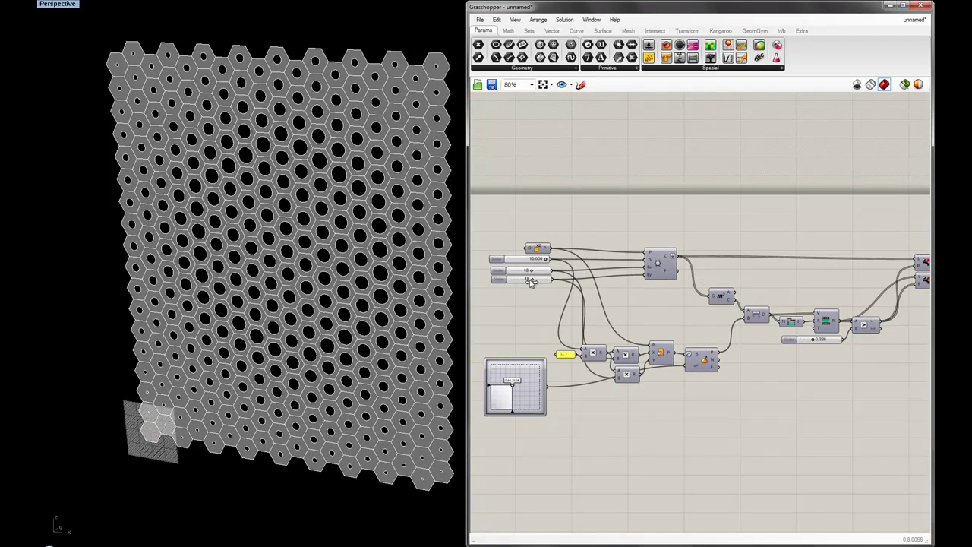
{"action": "mouse_move", "coordinate": [530, 282]}
{"action": "left_mouse_down"}
{"action": "mouse_move", "coordinate": [523, 311]}
{"action": "mouse_move", "coordinate": [512, 276]}
{"action": "left_mouse_up"}
Set the group B circle radius slider to 7.431 and the group A target domain's first slider to 7.181
{"action": "right_click_drag", "start_coordinate": [748, 348], "coordinate": [544, 317]}
{"action": "left_click_drag", "start_coordinate": [647, 320], "coordinate": [655, 320]}
{"action": "right_click_drag", "start_coordinate": [599, 362], "coordinate": [669, 339]}
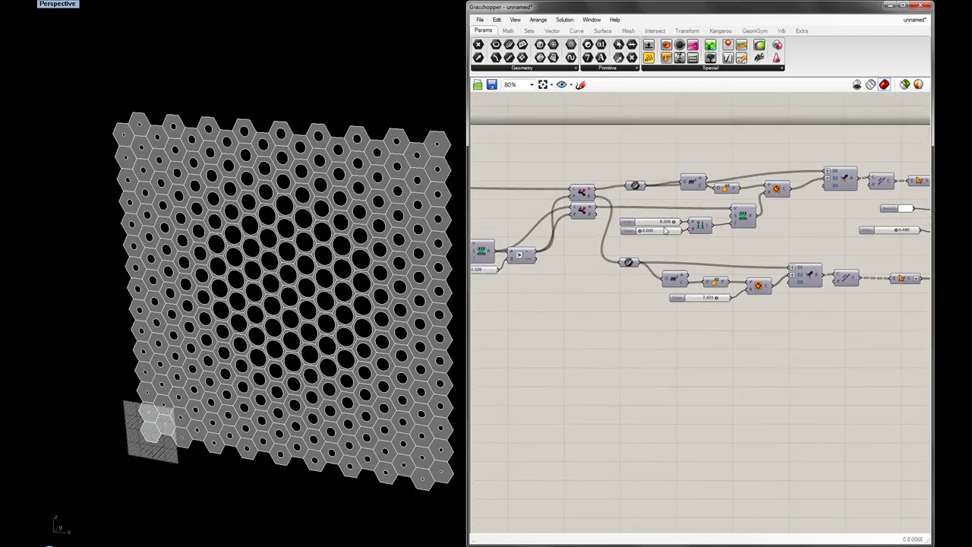
{"action": "mouse_move", "coordinate": [673, 222]}
{"action": "left_mouse_down"}
{"action": "mouse_move", "coordinate": [655, 226]}
{"action": "mouse_move", "coordinate": [669, 229]}
{"action": "left_mouse_up"}
{"action": "right_click_drag", "start_coordinate": [605, 253], "coordinate": [703, 254]}
Raise the distance comparison threshold and shift the attractor point slightly sideways on the grid with the two-dimensional slider
{"action": "left_click_drag", "start_coordinate": [570, 272], "coordinate": [567, 274]}
{"action": "scroll", "coordinate": [544, 316], "scroll_direction": "down", "scroll_amount": 4}
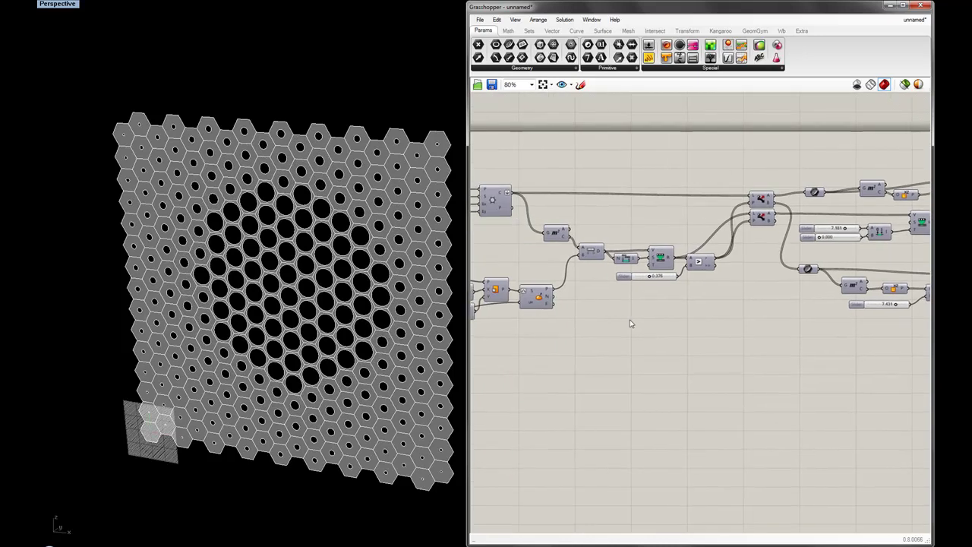
{"action": "mouse_move", "coordinate": [559, 319]}
{"action": "left_mouse_down"}
{"action": "mouse_move", "coordinate": [555, 327]}
{"action": "mouse_move", "coordinate": [582, 305]}
{"action": "mouse_move", "coordinate": [577, 325]}
{"action": "mouse_move", "coordinate": [557, 318]}
{"action": "left_mouse_up"}
{"action": "right_click_drag", "start_coordinate": [742, 337], "coordinate": [651, 330]}
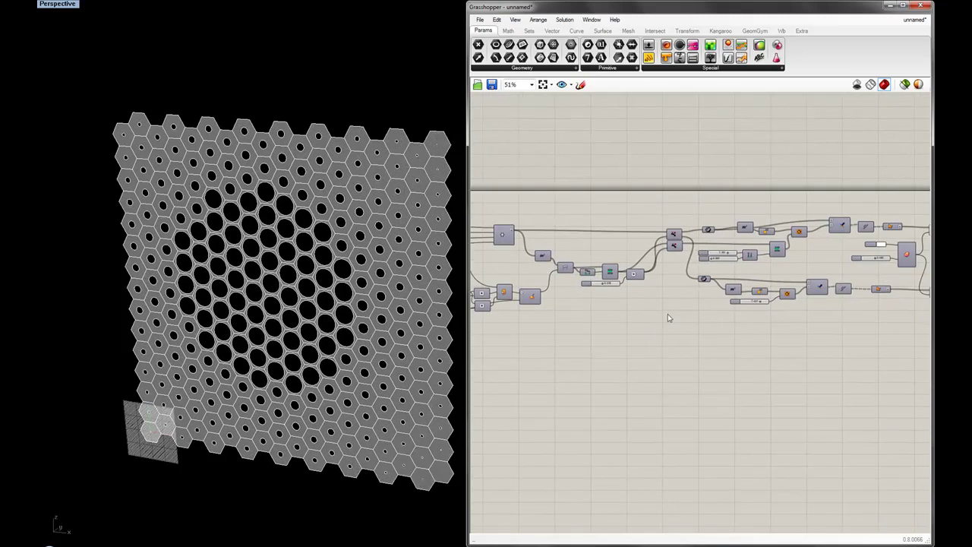
Reduce the group B circle radius and lower the distance comparison threshold
{"action": "left_click_drag", "start_coordinate": [762, 304], "coordinate": [757, 307]}
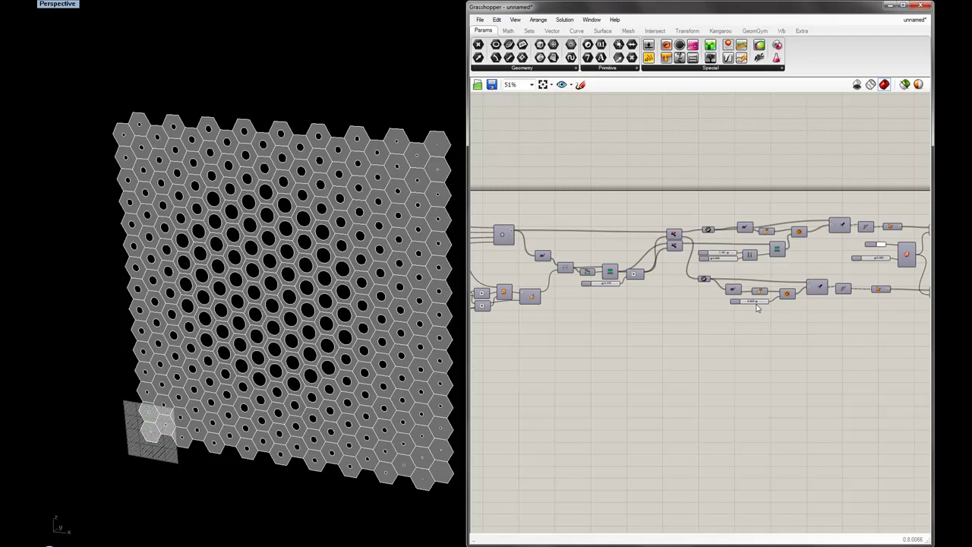
{"action": "right_click_drag", "start_coordinate": [725, 301], "coordinate": [701, 309]}
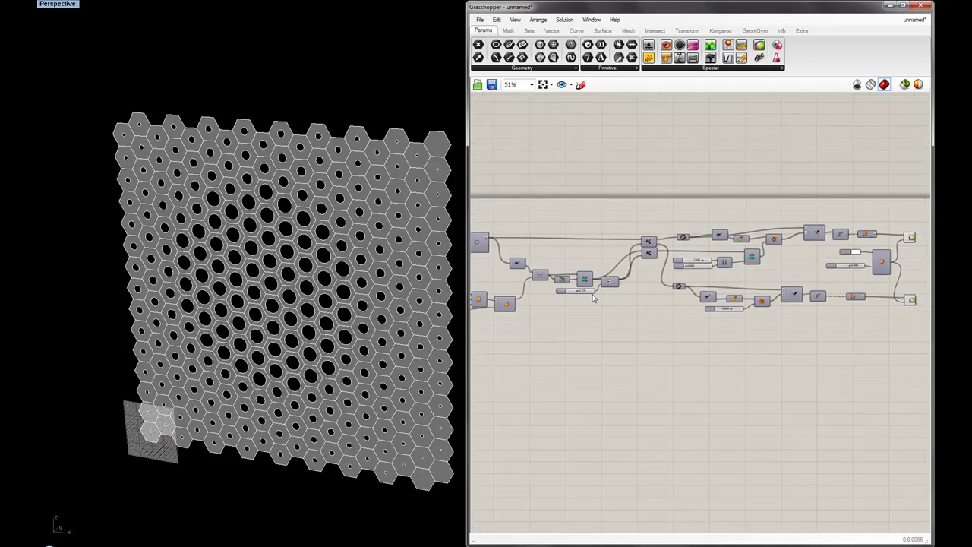
{"action": "left_click_drag", "start_coordinate": [575, 293], "coordinate": [575, 294]}
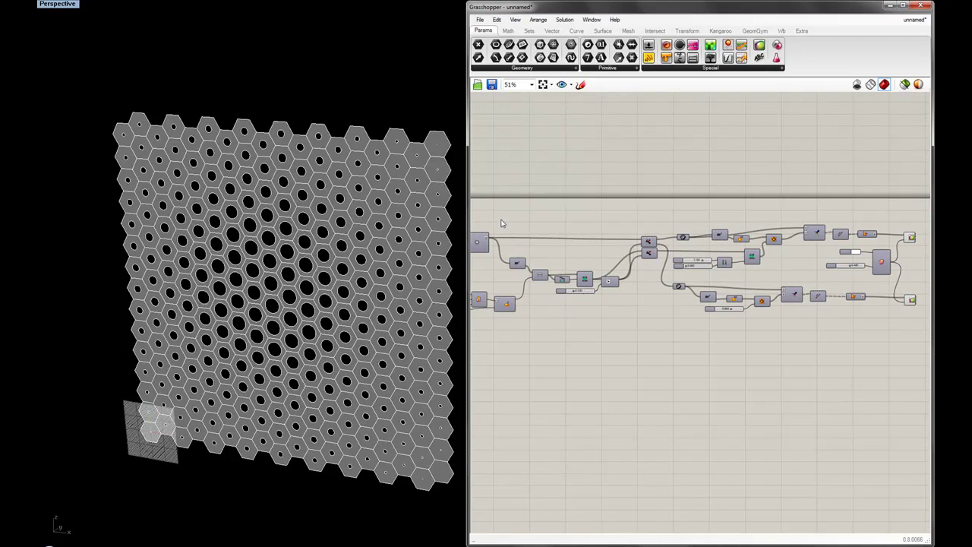
Examine the chain from the hexagon areas through distance, remapping and comparison to the two Dispatch components
{"action": "scroll", "coordinate": [502, 223], "scroll_direction": "up", "scroll_amount": 2}
{"action": "left_click", "coordinate": [544, 239]}
{"action": "scroll", "coordinate": [549, 240], "scroll_direction": "up", "scroll_amount": 2}
{"action": "scroll", "coordinate": [550, 240], "scroll_direction": "down", "scroll_amount": 3}
{"action": "left_click_drag", "start_coordinate": [578, 234], "coordinate": [723, 318]}
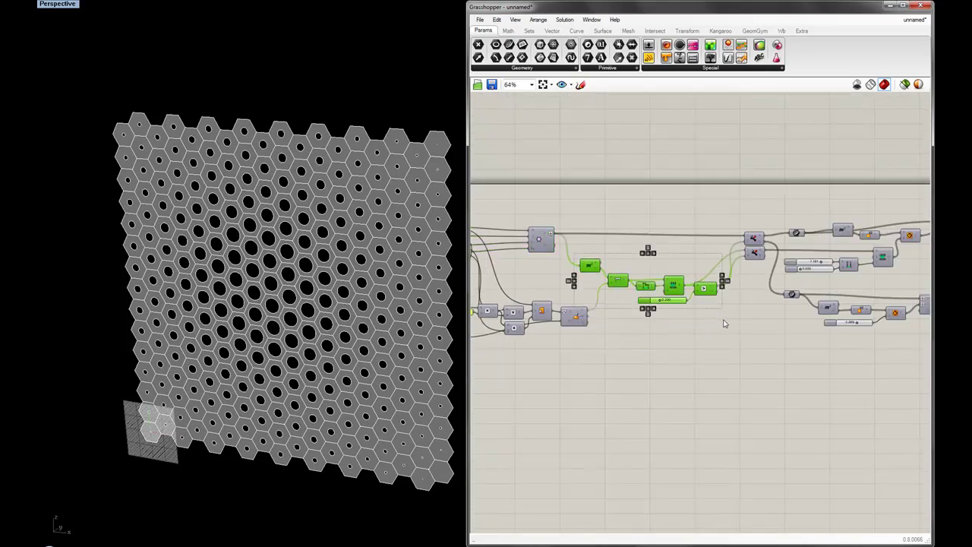
{"action": "left_click", "coordinate": [724, 324]}
{"action": "right_click_drag", "start_coordinate": [725, 313], "coordinate": [583, 304]}
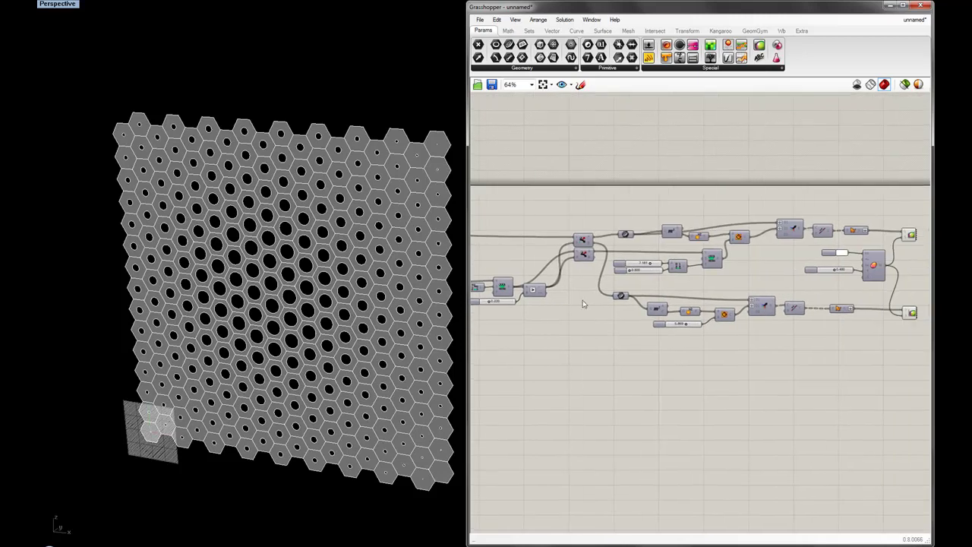
{"action": "scroll", "coordinate": [585, 239], "scroll_direction": "down", "scroll_amount": 1}
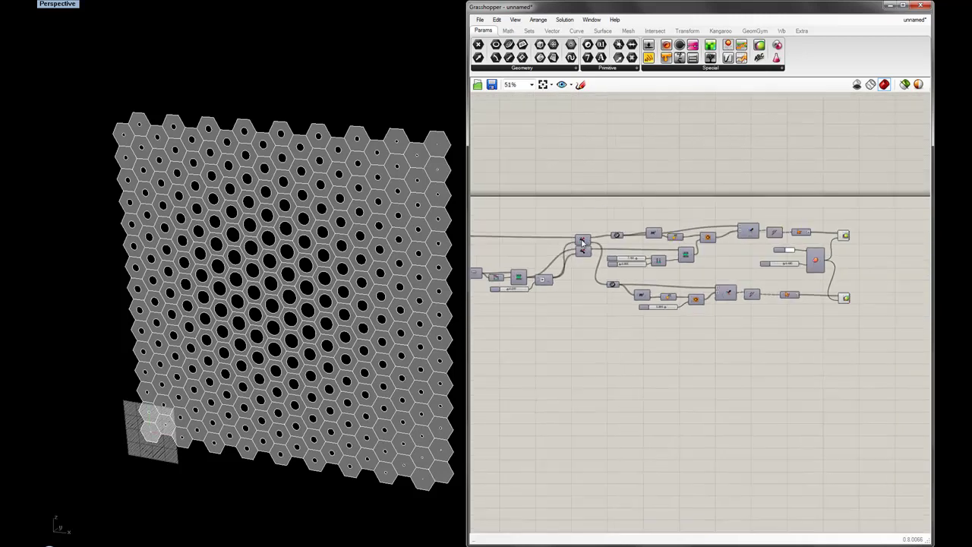
Highlight the group A branch and the group B branch in turn to compare the cells each one produces
{"action": "left_click_drag", "start_coordinate": [600, 204], "coordinate": [854, 278]}
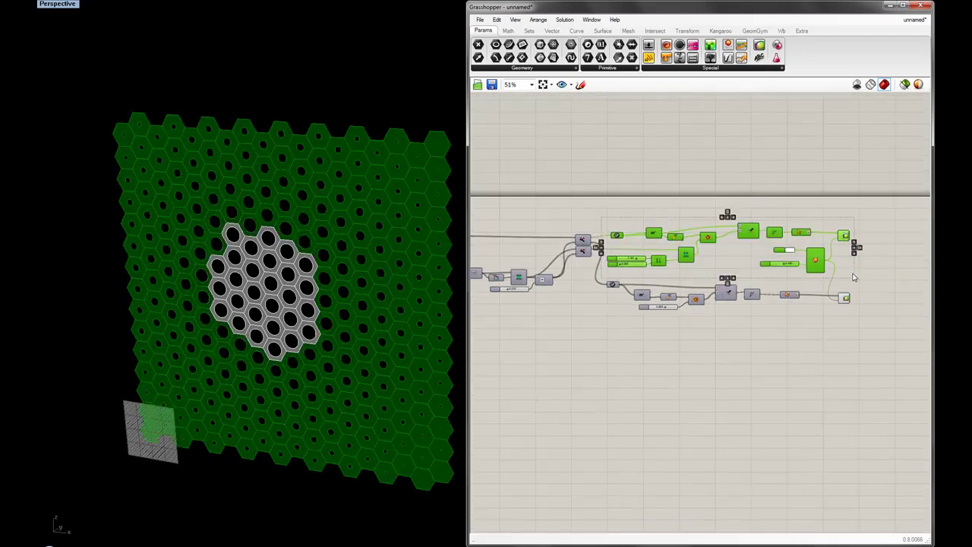
{"action": "left_click_drag", "start_coordinate": [873, 354], "coordinate": [605, 280]}
{"action": "right_click_drag", "start_coordinate": [260, 282], "coordinate": [244, 290]}
With the group A branch highlighted, raise the distance comparison threshold to enlarge the group B area around the attractor
{"action": "left_click_drag", "start_coordinate": [609, 203], "coordinate": [858, 279]}
{"action": "mouse_move", "coordinate": [585, 308]}
{"action": "right_mouse_down"}
{"action": "mouse_move", "coordinate": [661, 315]}
{"action": "mouse_move", "coordinate": [630, 309]}
{"action": "mouse_move", "coordinate": [633, 318]}
{"action": "right_mouse_up"}
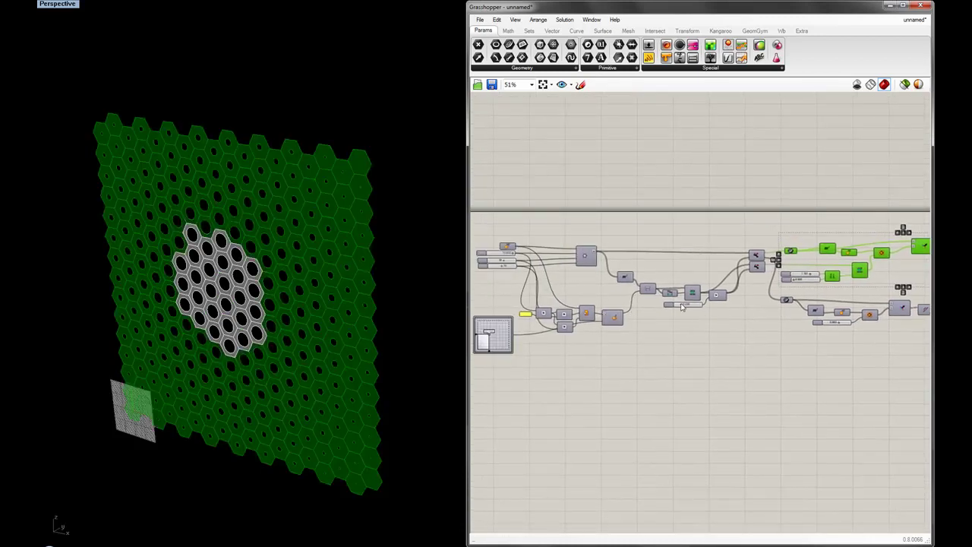
{"action": "left_click_drag", "start_coordinate": [681, 307], "coordinate": [687, 307]}
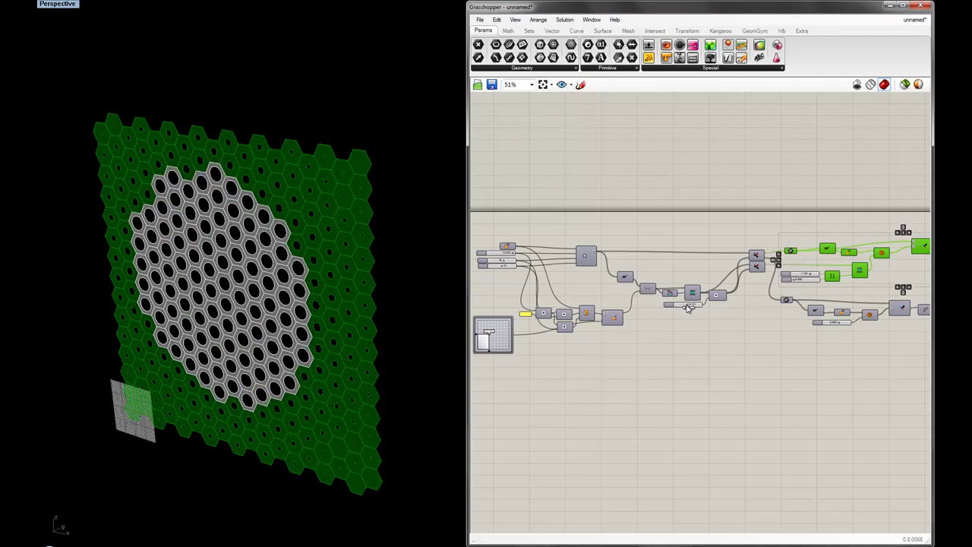
{"action": "left_click_drag", "start_coordinate": [687, 307], "coordinate": [685, 308]}
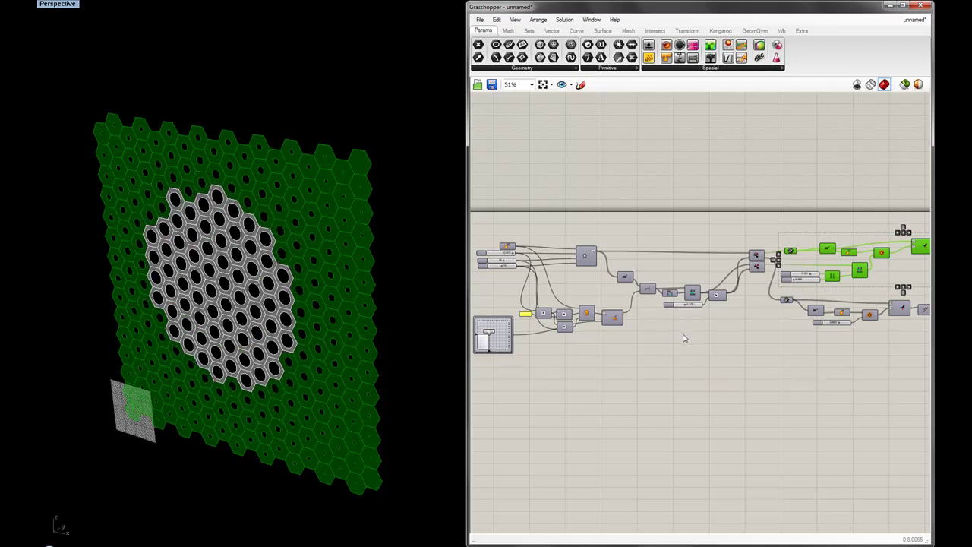
{"action": "left_click", "coordinate": [686, 337]}
{"action": "right_click_drag", "start_coordinate": [740, 332], "coordinate": [655, 311]}
{"action": "right_click_drag", "start_coordinate": [393, 382], "coordinate": [426, 354]}
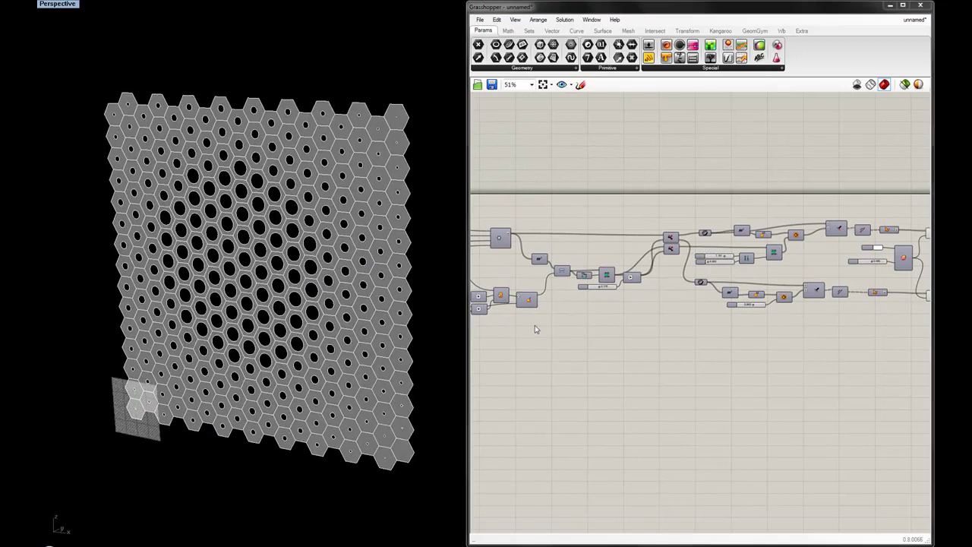
Review the remapping and comparison components ahead of the Dispatch pair, the perforated hexagonal panel from several angles, and the complete definition
{"action": "left_click_drag", "start_coordinate": [555, 254], "coordinate": [646, 306]}
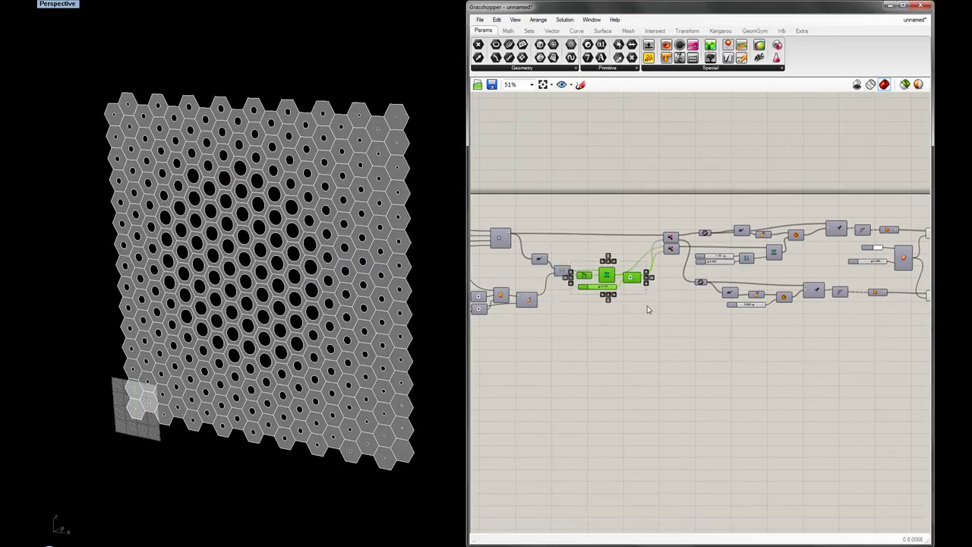
{"action": "scroll", "coordinate": [627, 310], "scroll_direction": "up", "scroll_amount": 2}
{"action": "left_click", "coordinate": [625, 322]}
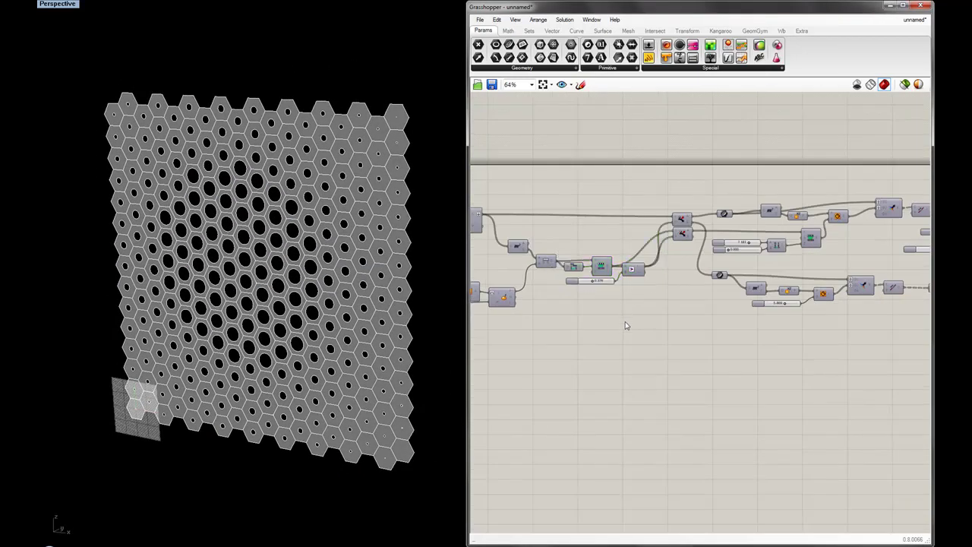
{"action": "right_click_drag", "start_coordinate": [329, 283], "coordinate": [329, 293]}
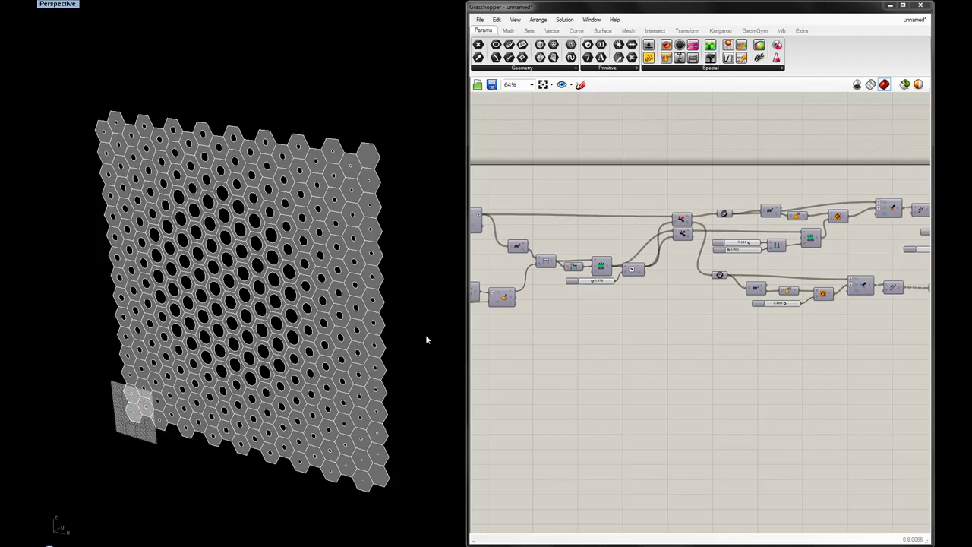
{"action": "left_click_drag", "start_coordinate": [544, 242], "coordinate": [596, 277]}
{"action": "left_click_drag", "start_coordinate": [537, 234], "coordinate": [620, 283]}
{"action": "left_click", "coordinate": [554, 232]}
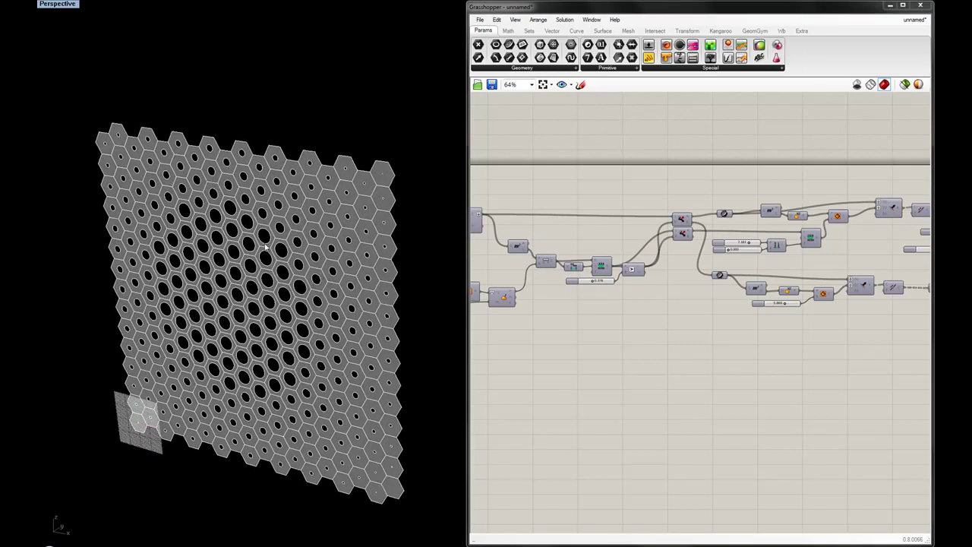
{"action": "right_click_drag", "start_coordinate": [298, 320], "coordinate": [273, 315]}
{"action": "scroll", "coordinate": [626, 309], "scroll_direction": "down", "scroll_amount": 4}
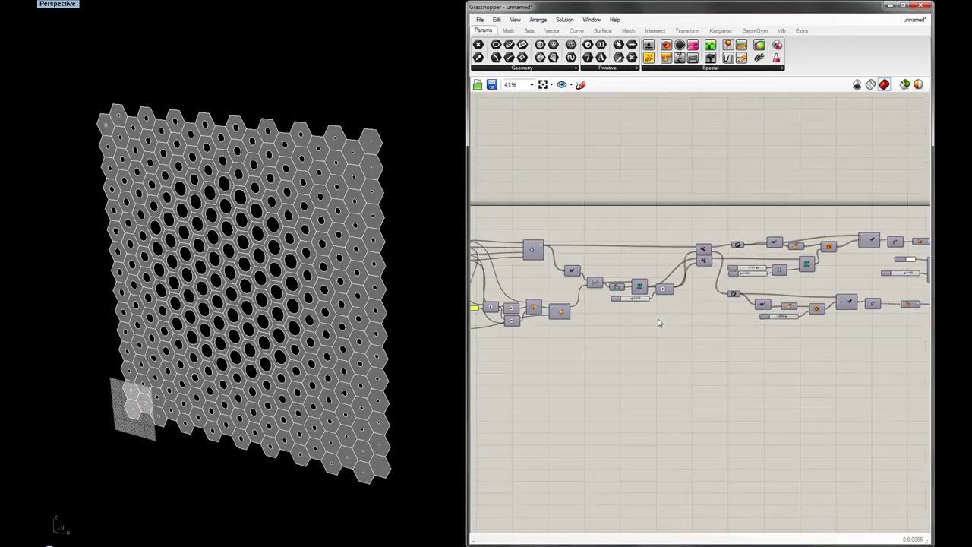
{"action": "right_click_drag", "start_coordinate": [288, 337], "coordinate": [290, 330]}
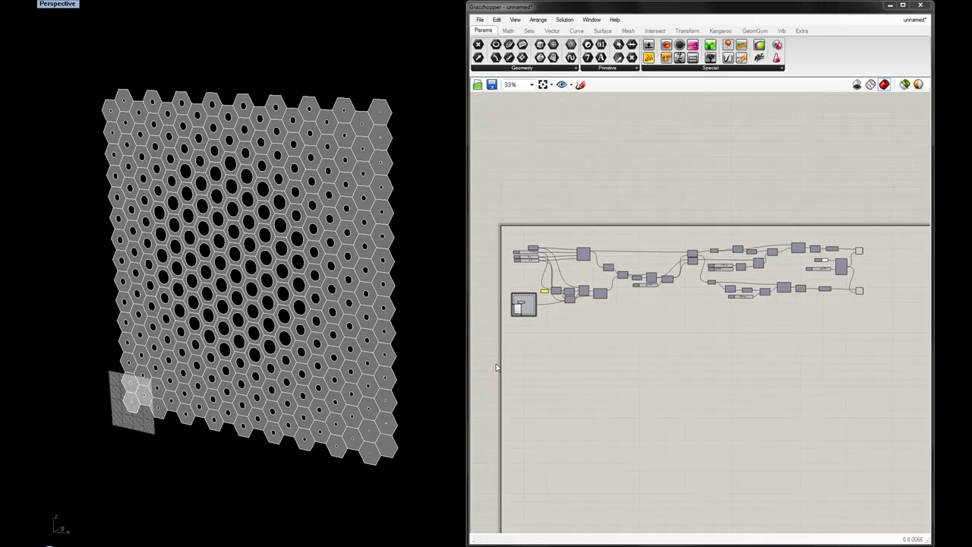
{"action": "mouse_move", "coordinate": [199, 543]}
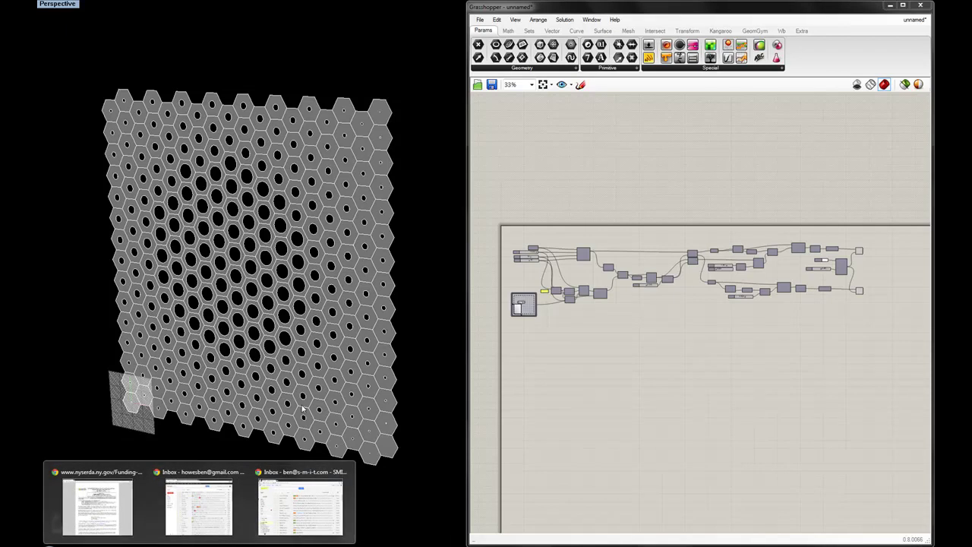